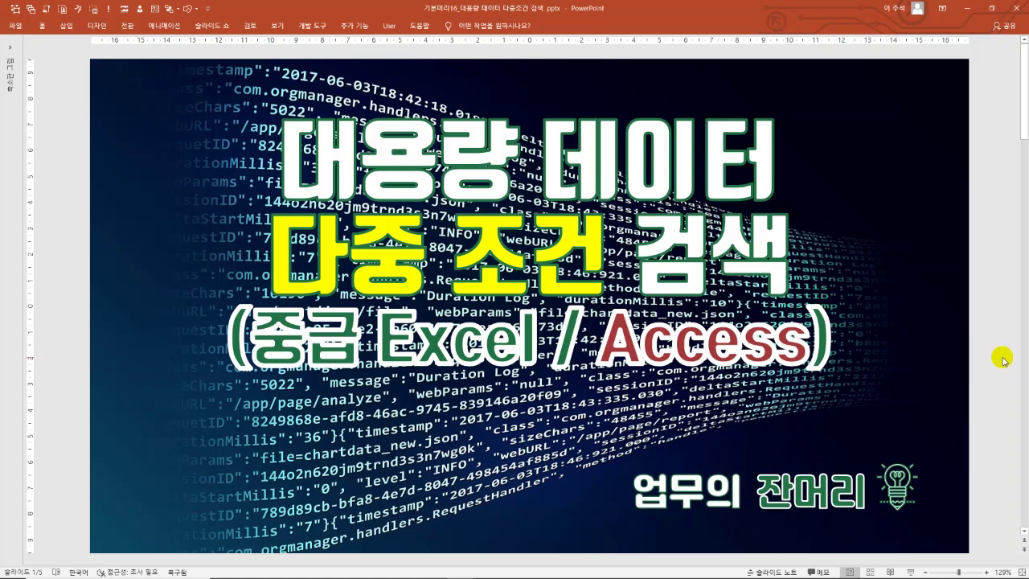
Scroll the slide pane from the title slide to slide 2, the delivery vs taxi call comparison.
scroll(1002, 360, "down", 1)
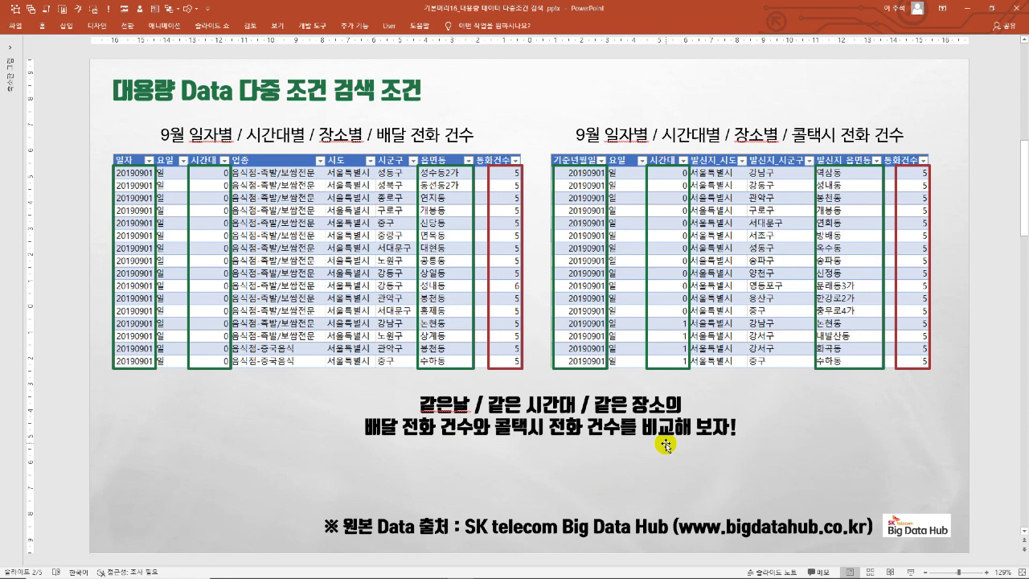
Scroll past the two-table comparison slide to slide 3 of the presentation.
scroll(665, 445, "down", 1)
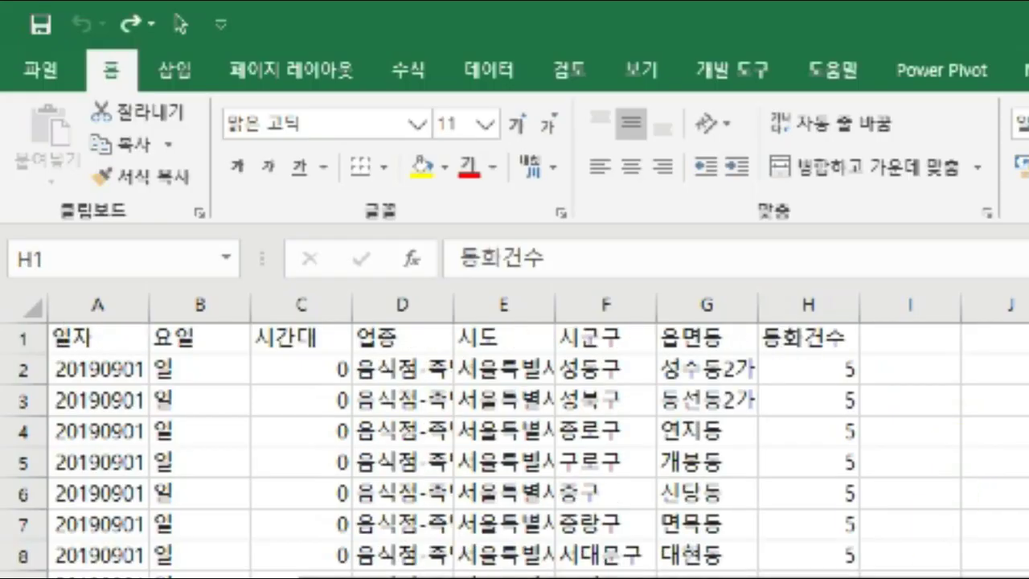
Insert a blank column before 통화건수 in the delivery sheet and head it 구분자.
key("ctrl+shift+Down")
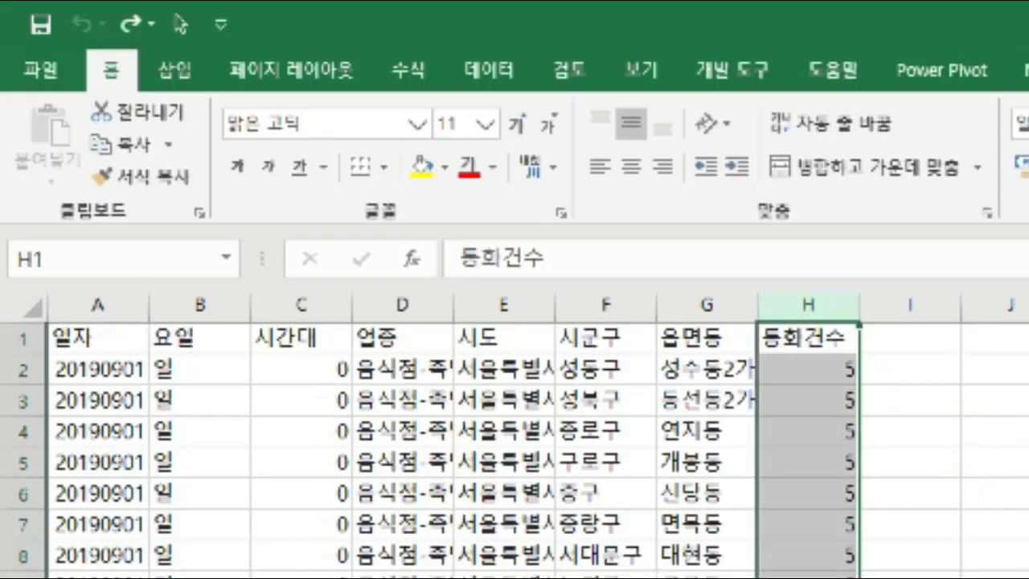
right_click(820, 307)
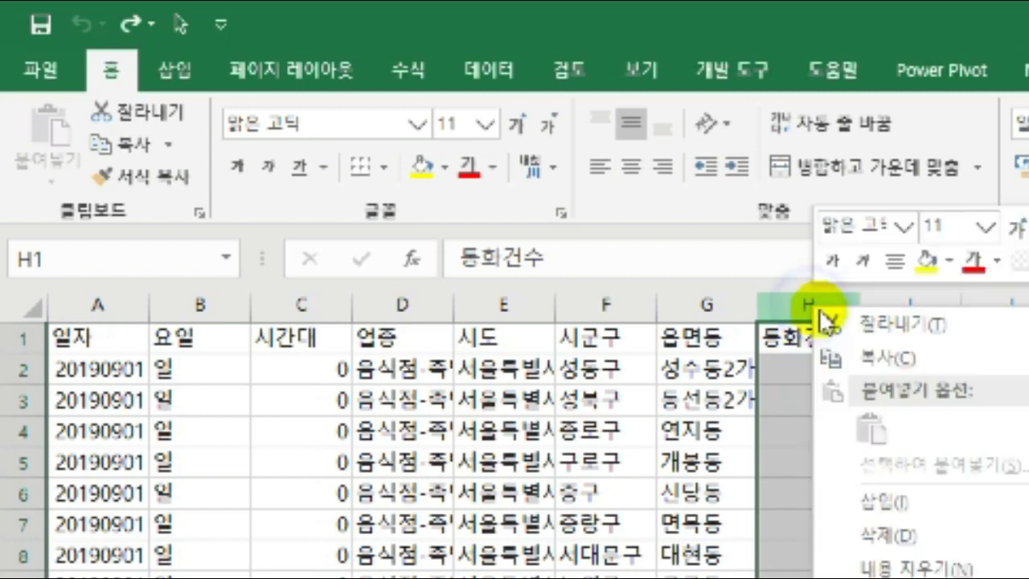
left_click(915, 506)
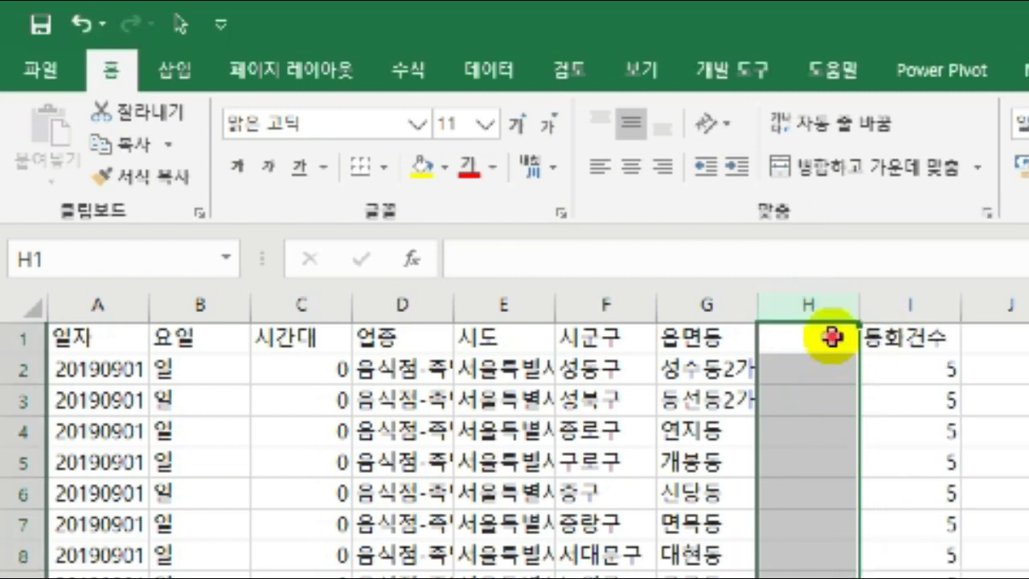
left_click(831, 338)
type("구분자")
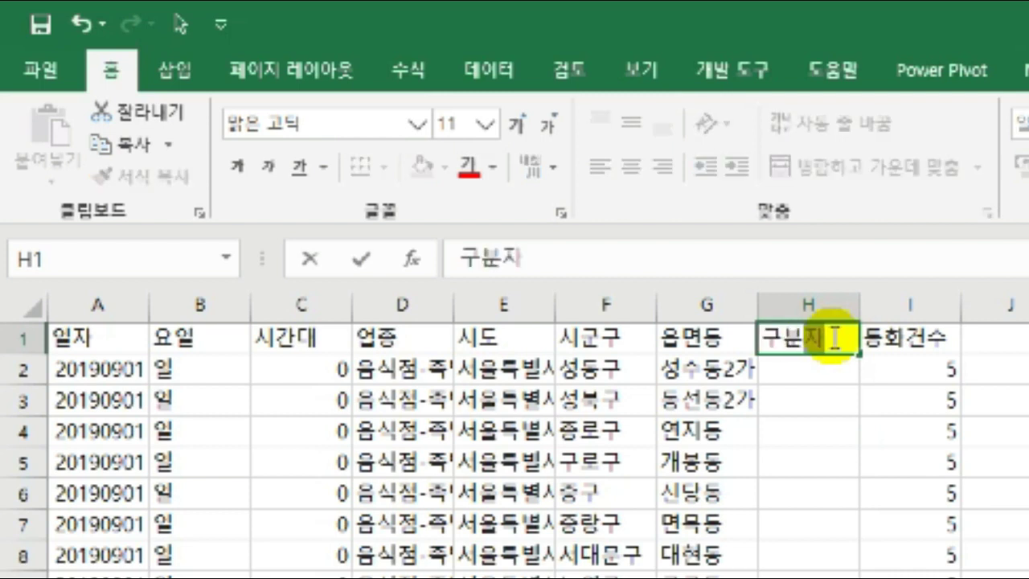
key("Return")
Enter =A2&C2&G2 in H2, autofit column H and fill the key down every delivery row.
type("=")
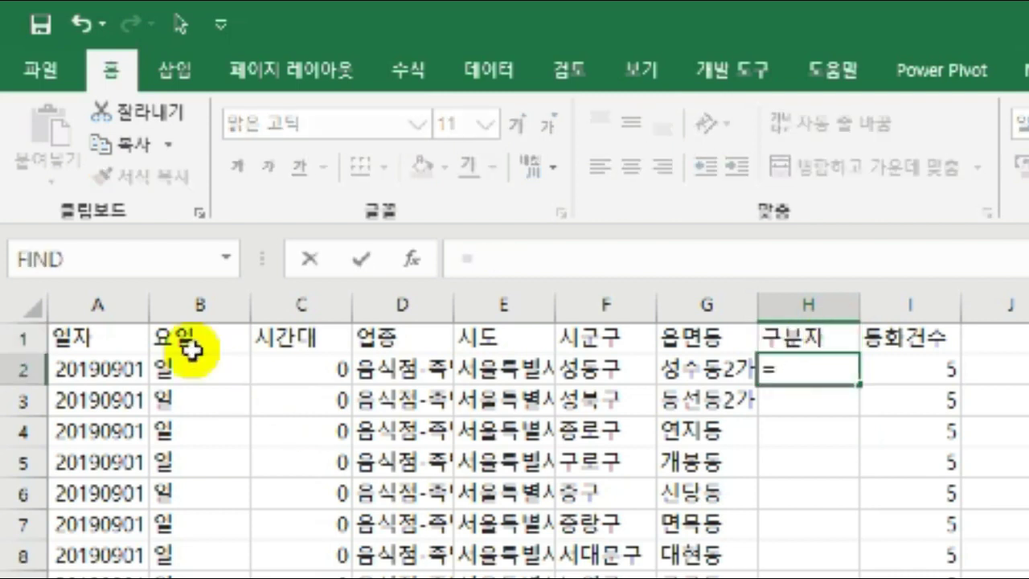
left_click(111, 369)
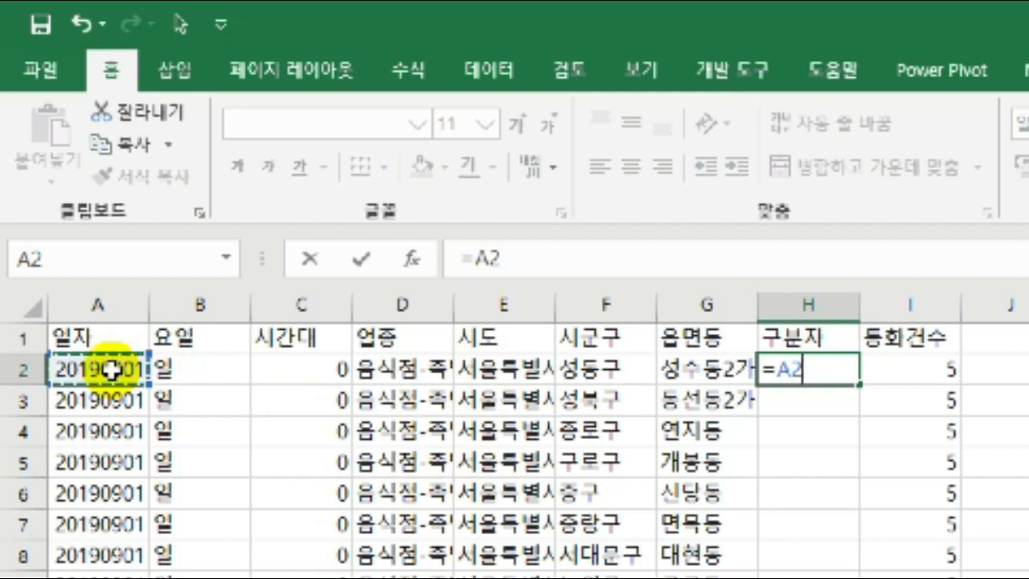
type("&")
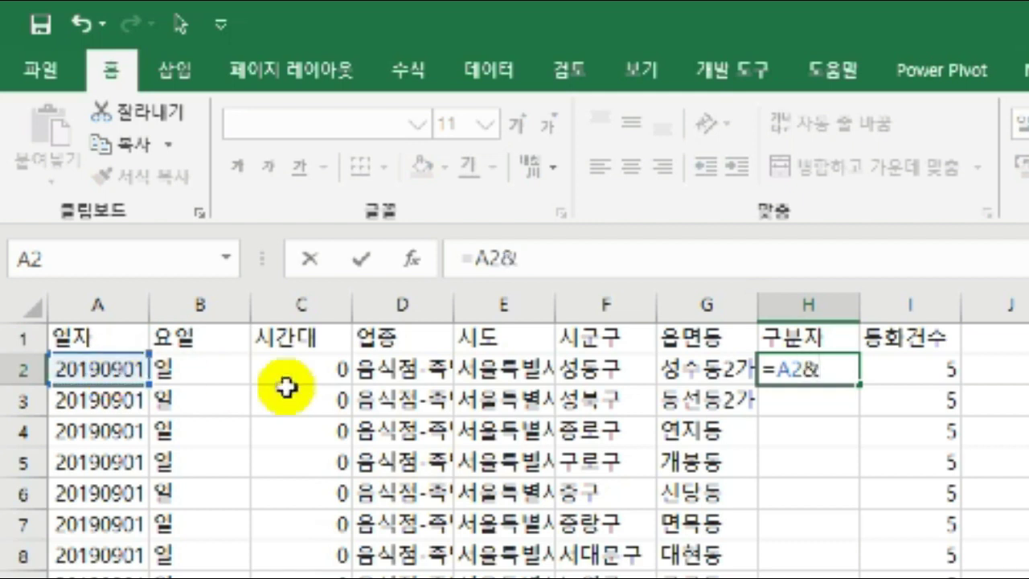
left_click(317, 367)
type("&")
left_click(665, 372)
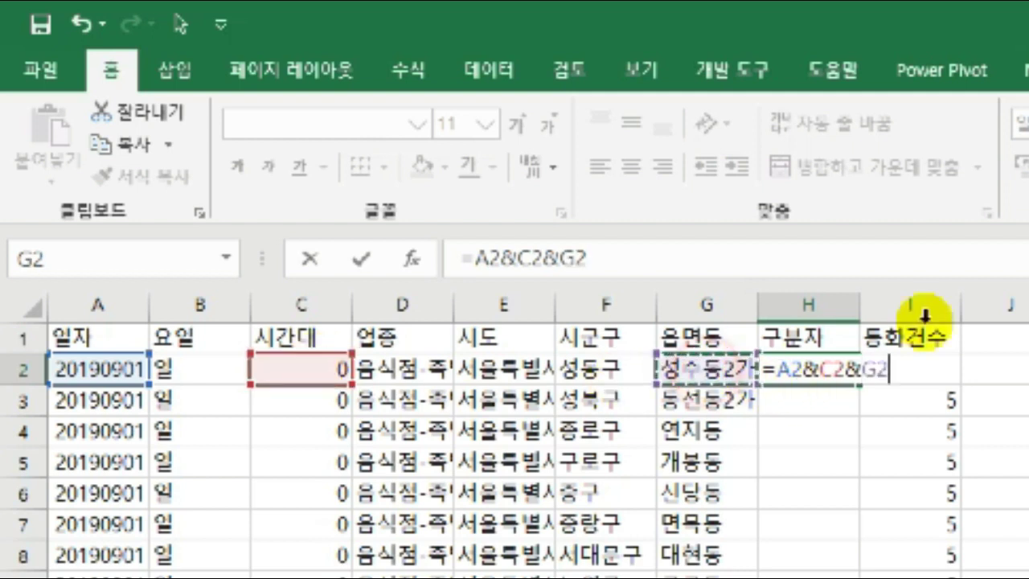
key("Return")
key("Up")
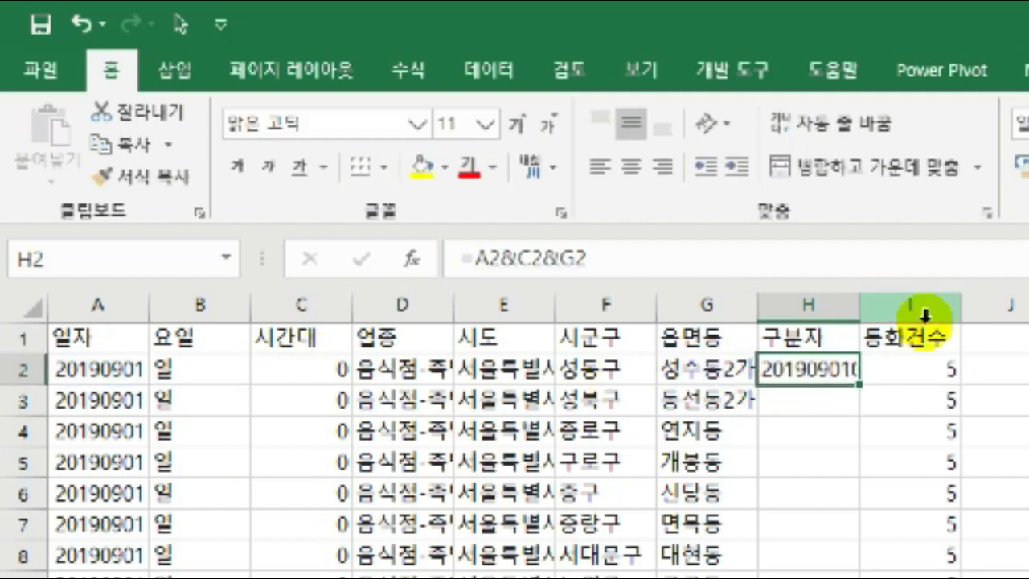
double_click(859, 304)
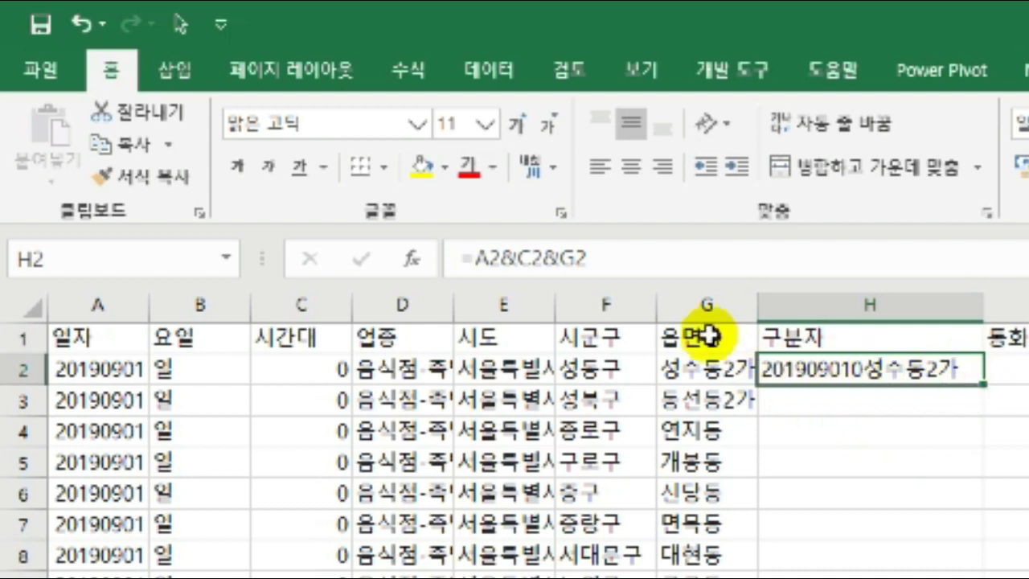
double_click(981, 389)
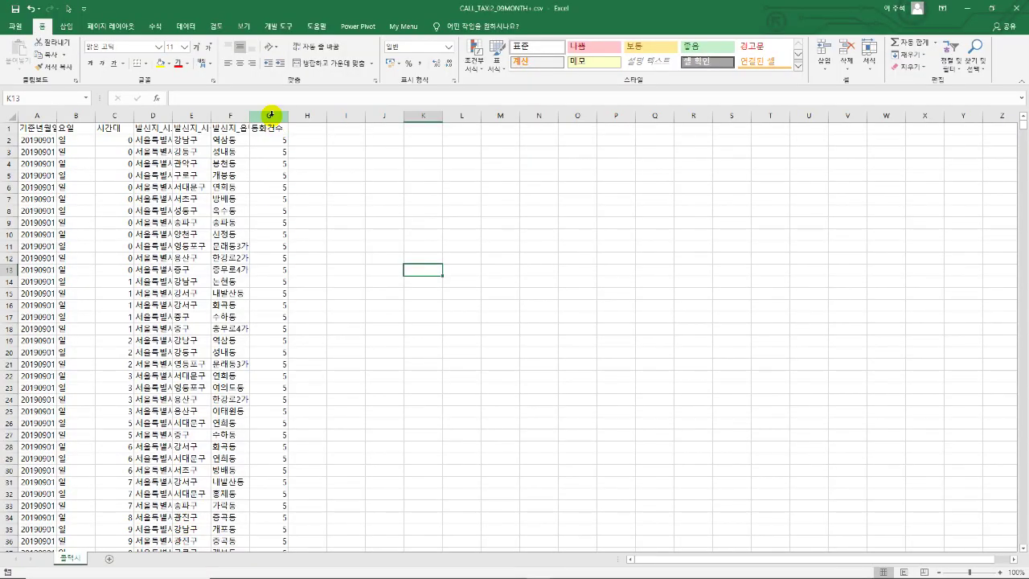
left_click(269, 117)
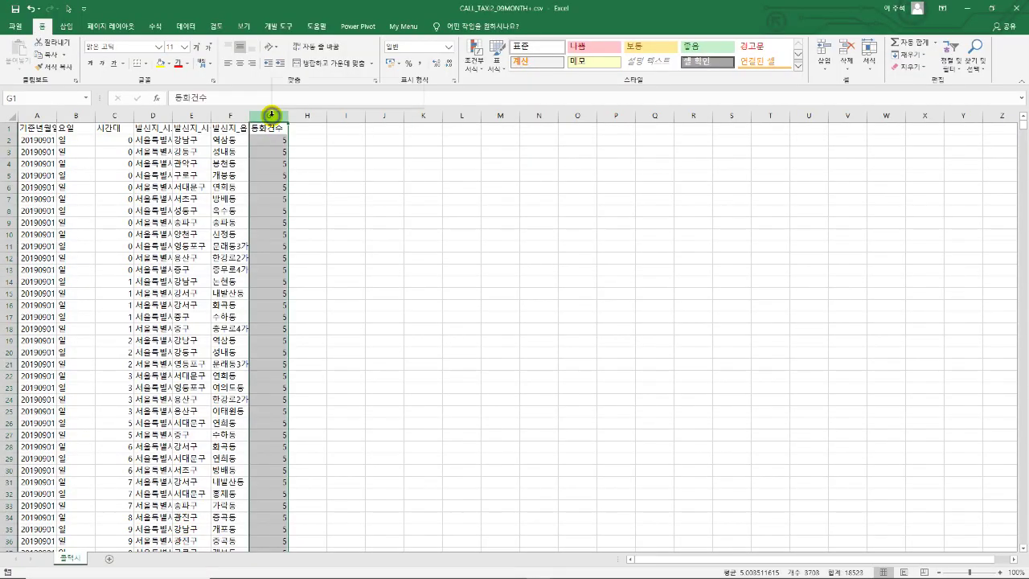
Insert a blank column before 통화건수 in the taxi data and head it 구분지.
right_click(270, 117)
left_click(314, 190)
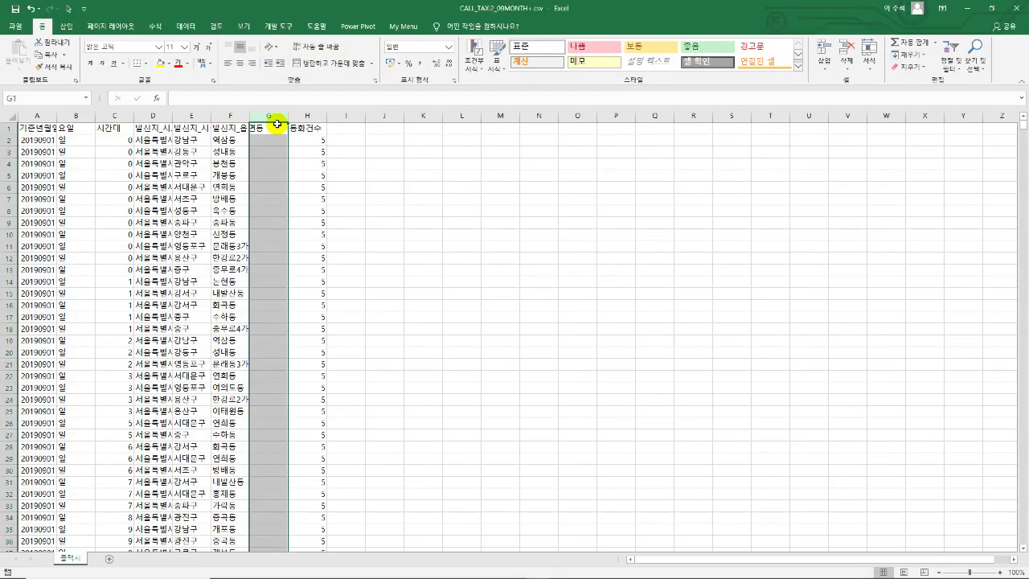
left_click(277, 126)
type("구분지")
key("Return")
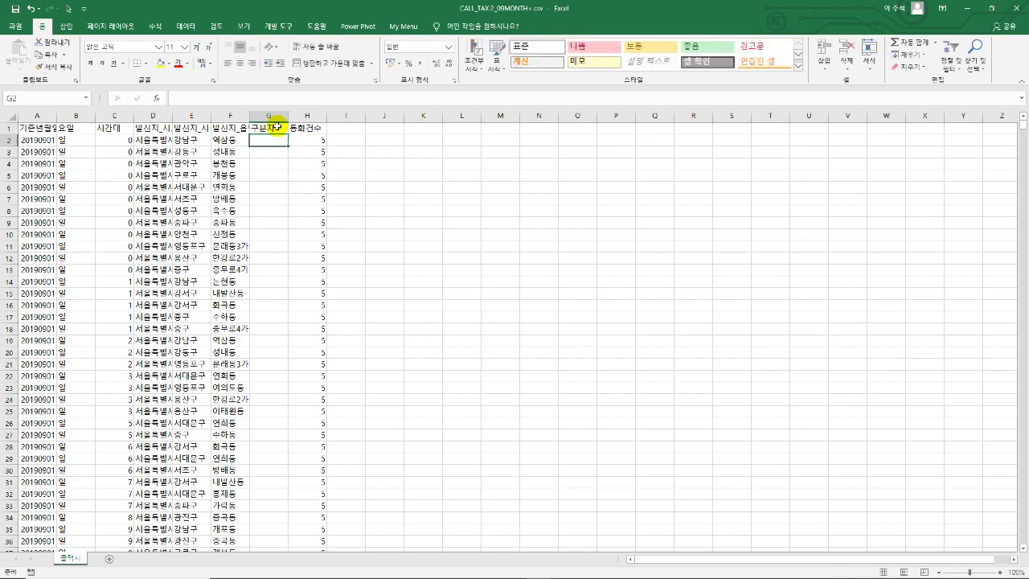
Enter =A2&C2&F2 in G2, autofit column G and fill it down all taxi rows.
type("=")
left_click(36, 140)
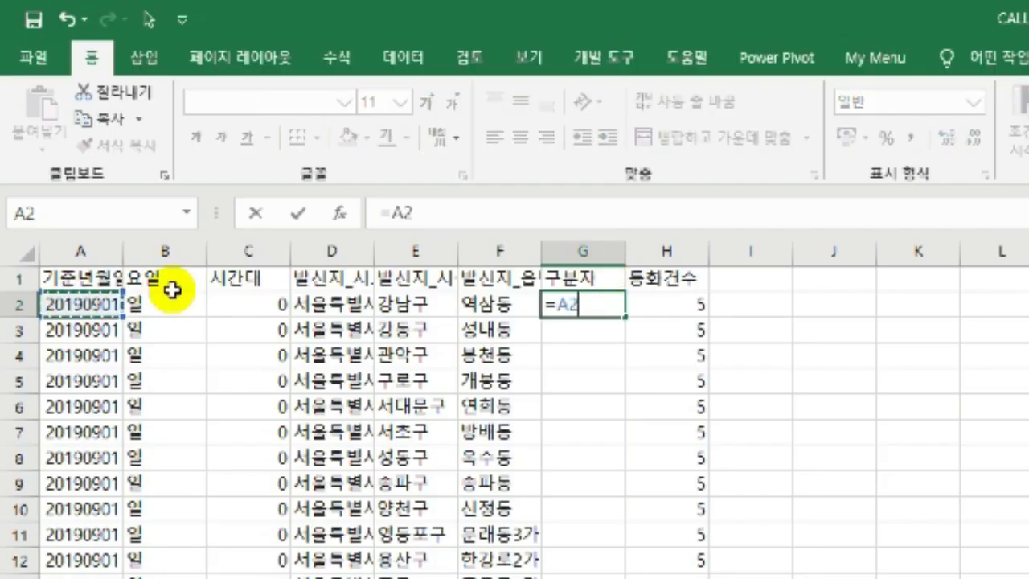
type("&")
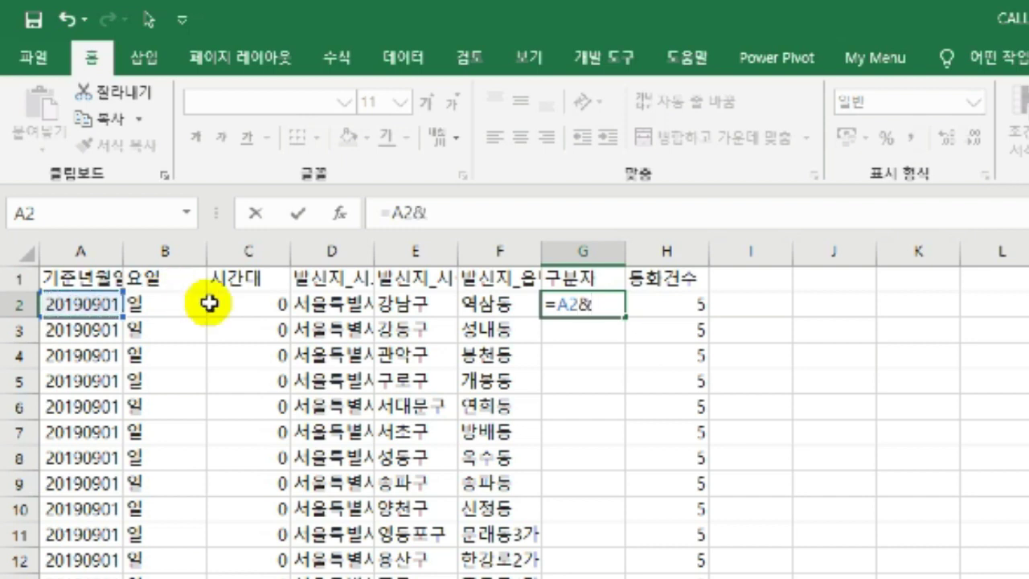
left_click(233, 303)
type("&")
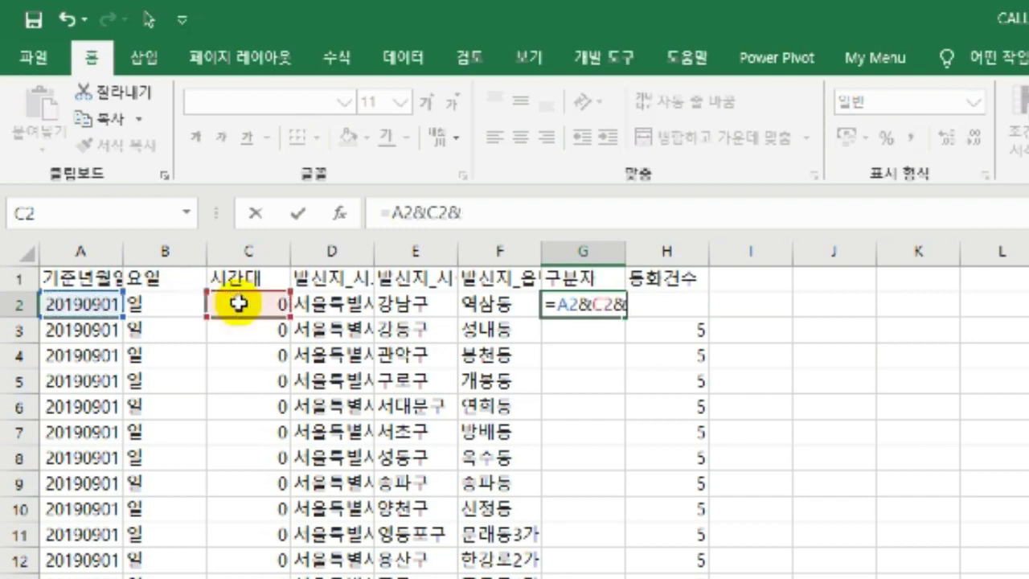
left_click(500, 303)
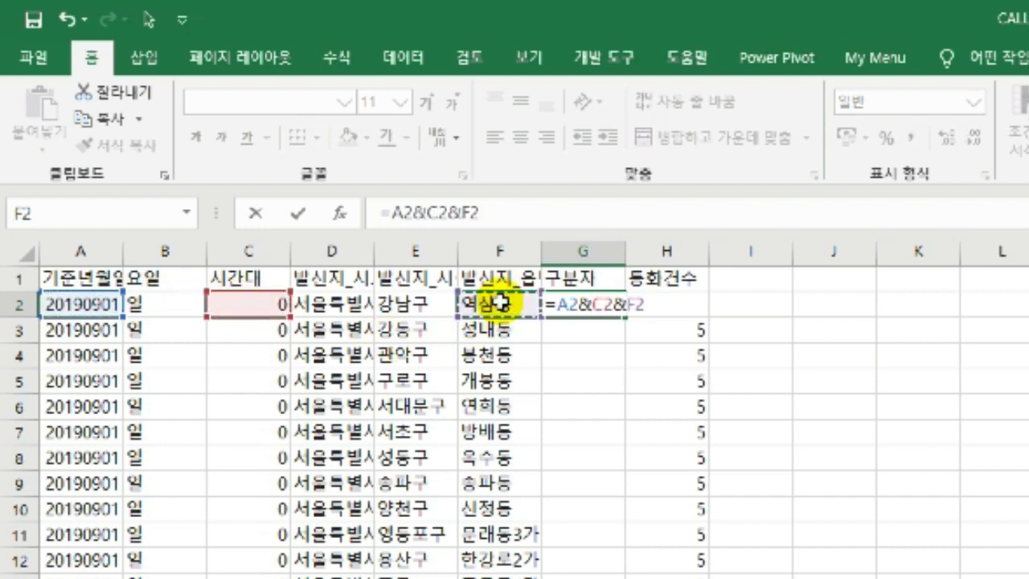
key("Return")
key("Up")
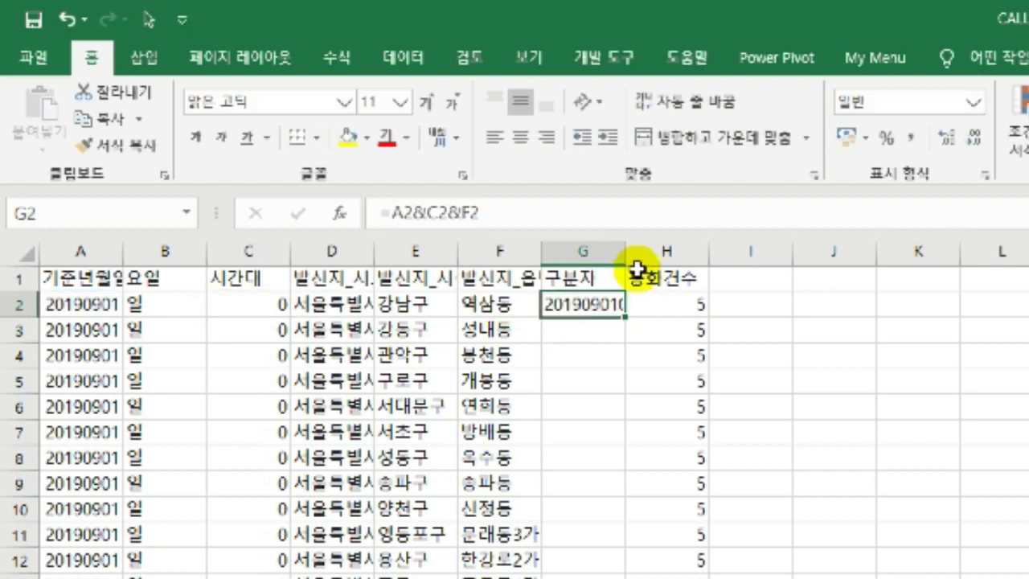
double_click(626, 252)
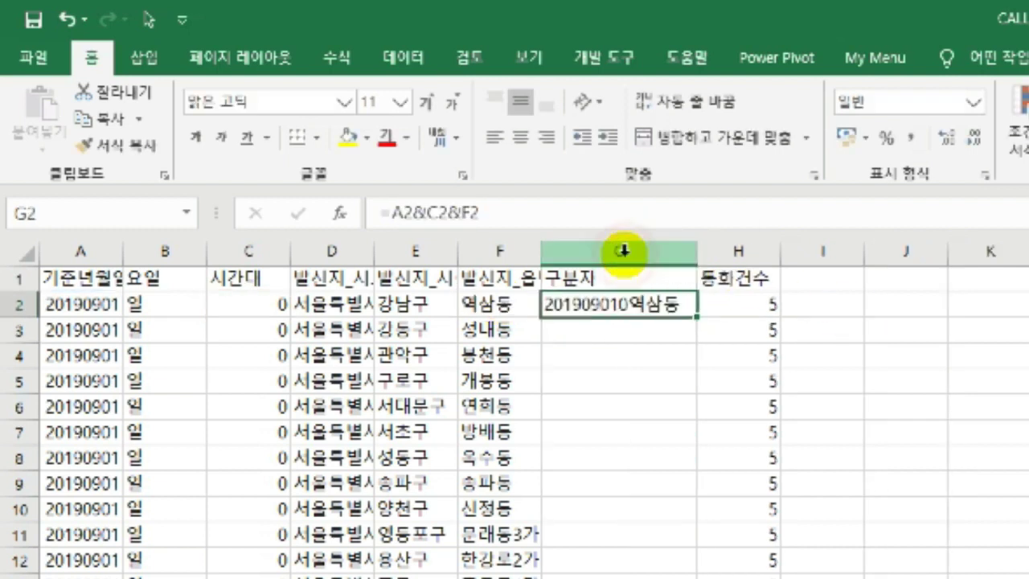
double_click(695, 319)
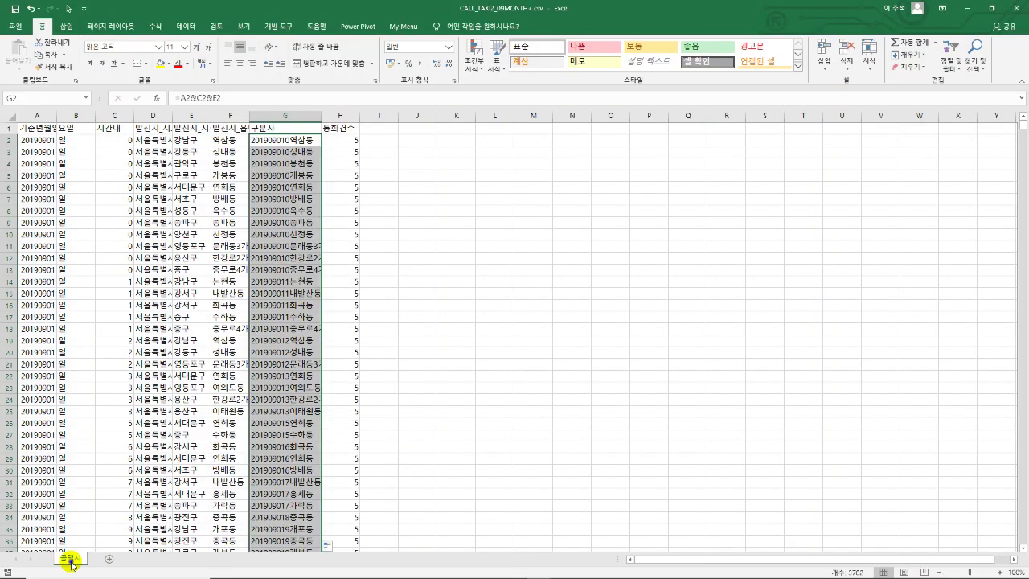
Move the 콜택시 sheet to the end of CALL_NDELIVERY_09MONTH.csv, beside the 배달업 sheet.
right_click(70, 563)
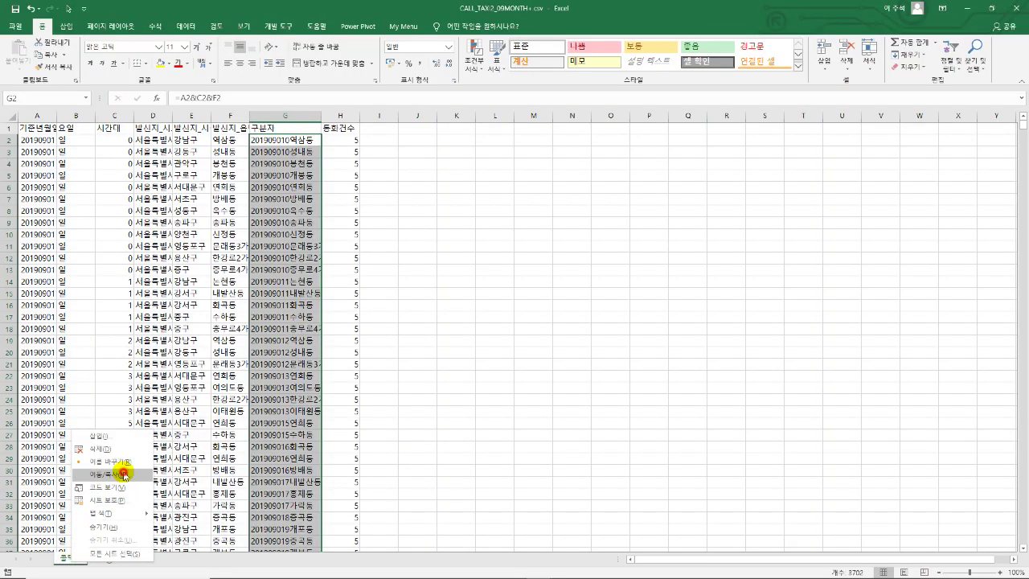
left_click(124, 475)
left_click(114, 428)
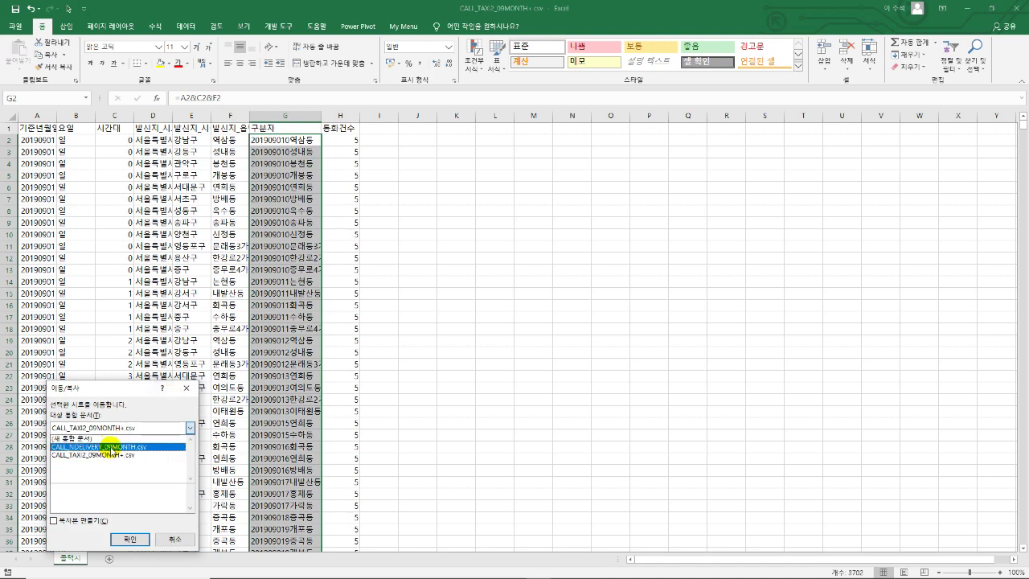
left_click(109, 447)
left_click(79, 459)
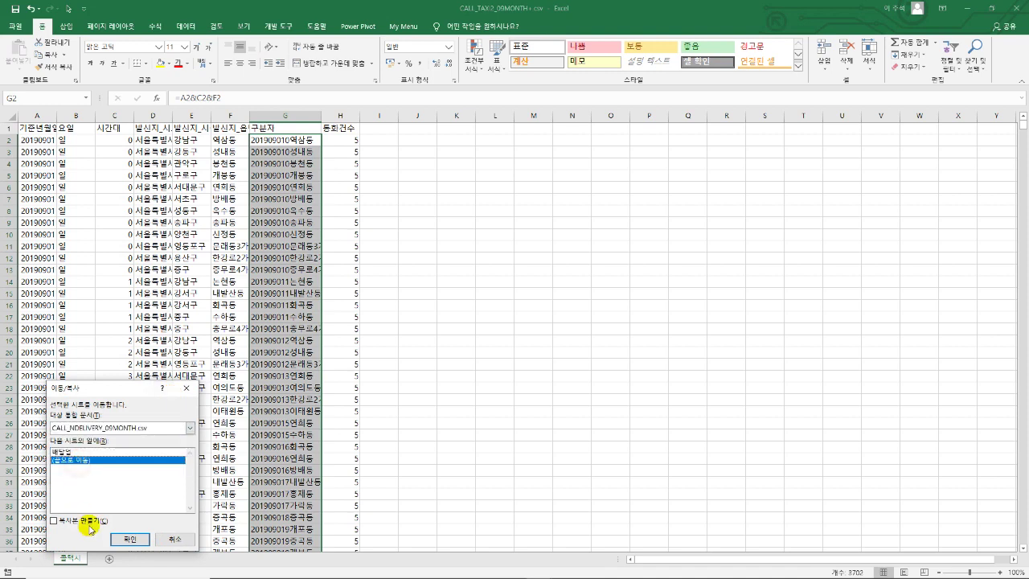
left_click(128, 541)
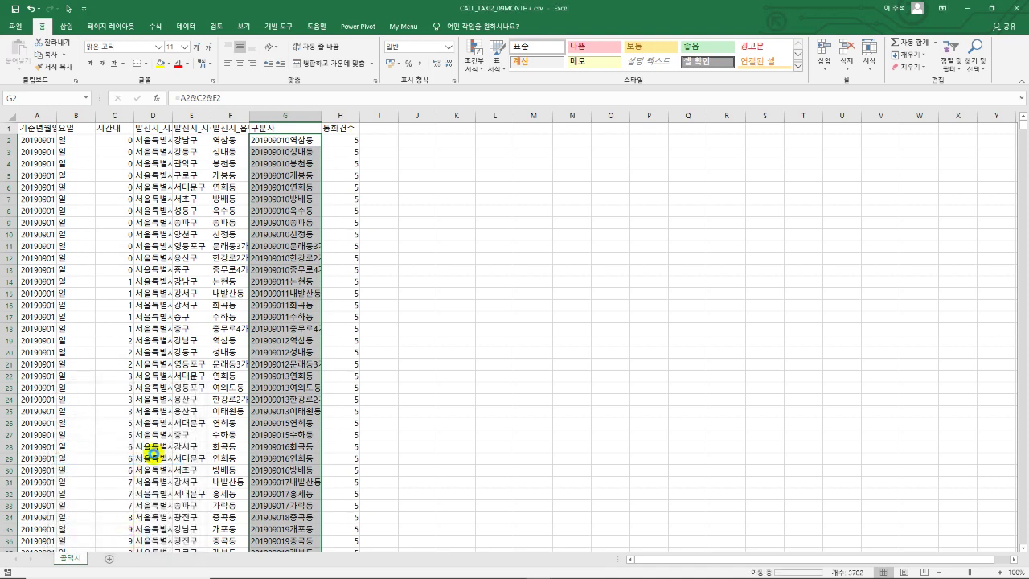
left_click(286, 282)
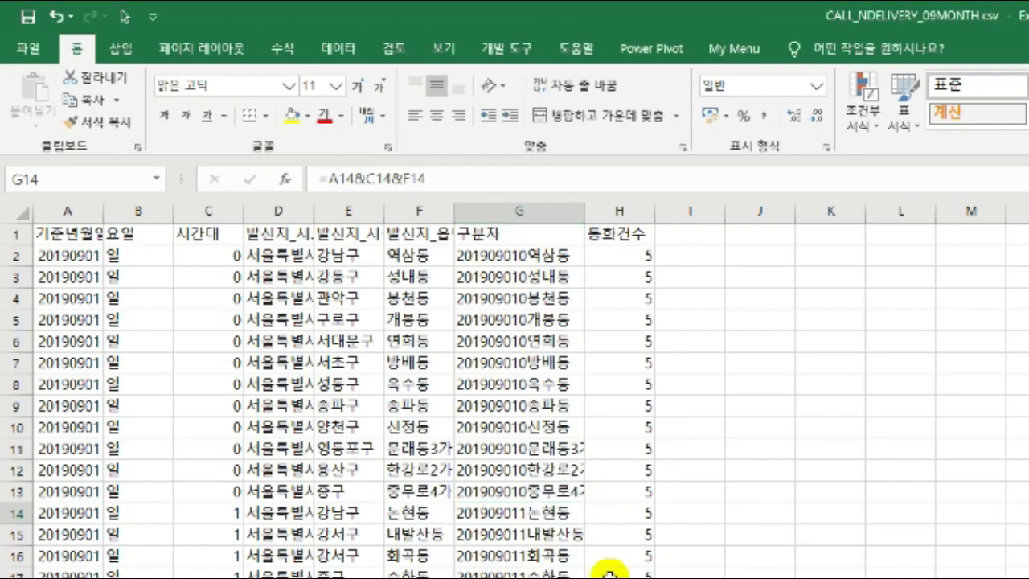
On the 배달업 sheet, head column J with the taxi call count title 콜택시 전화건수.
key("ctrl+Page_Up")
left_click(420, 125)
type("골")
type("택시 전화건ㅅ")
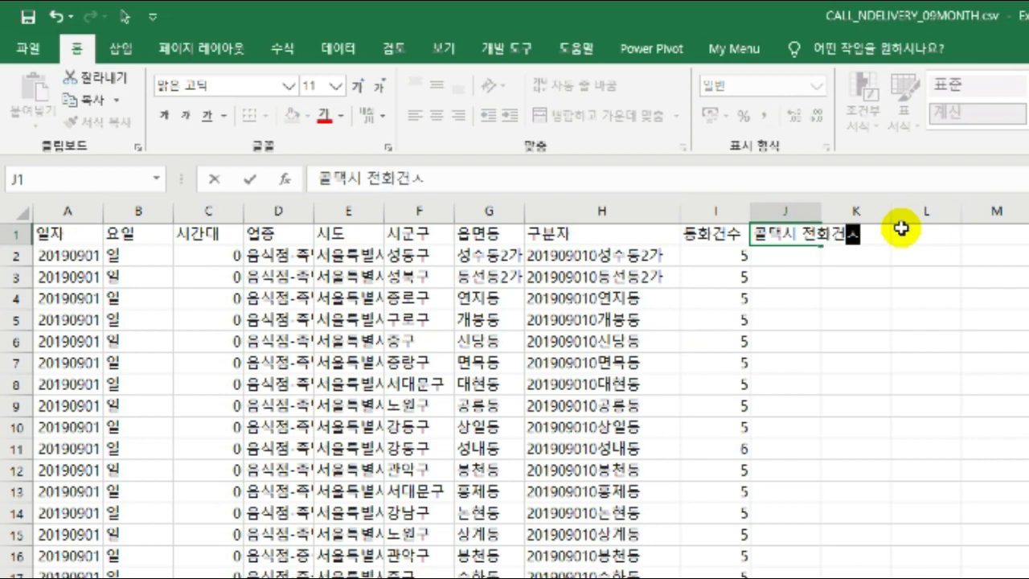
type("수")
key("Return")
Enter =VLOOKUP(H2,콜택시!$G$2:$H$3703,2,FALSE) in J2, matching H2 against the 콜택시 key range.
type("=ㅍ")
key("BackSpace")
type("vlookup")
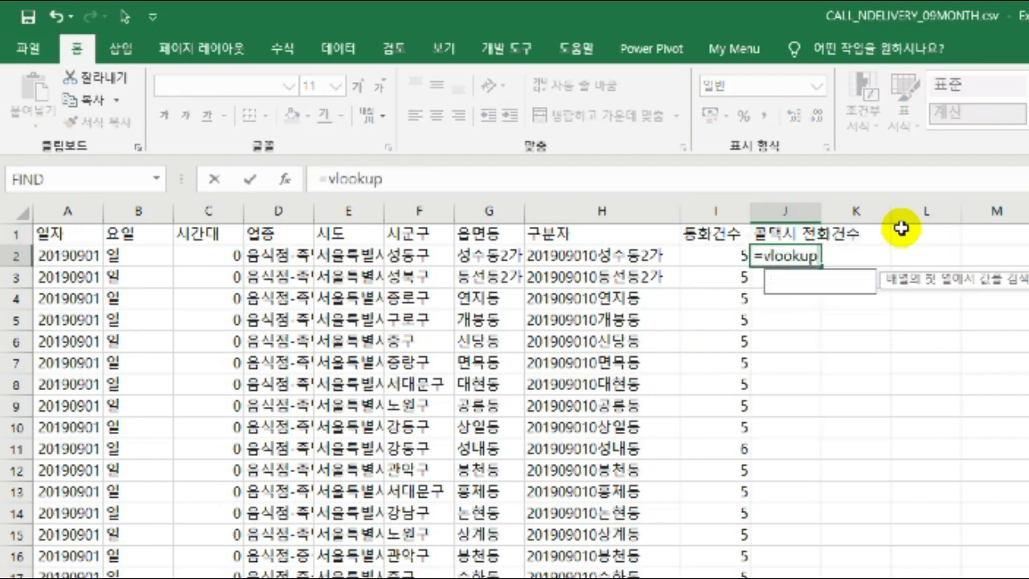
type("(")
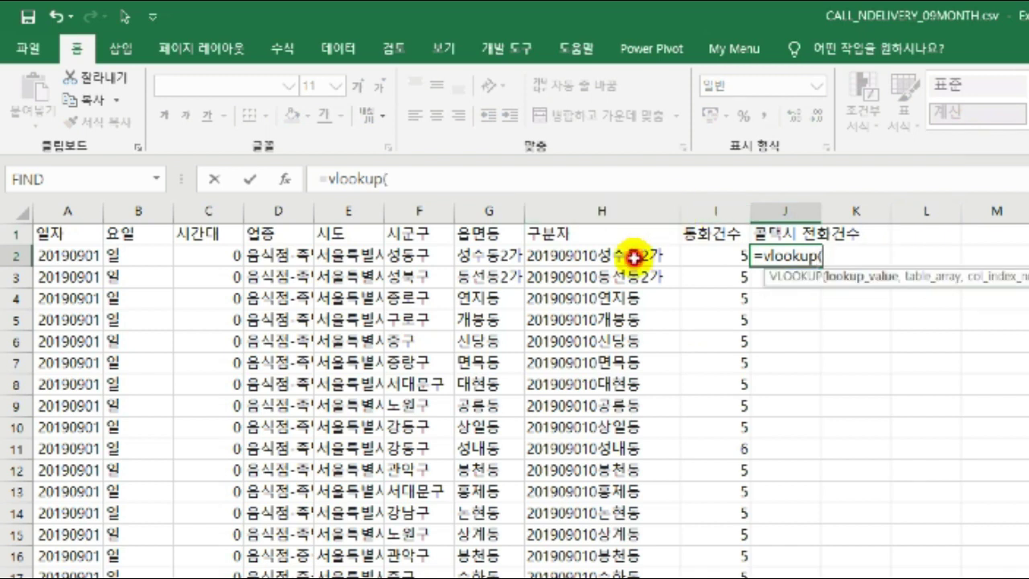
left_click(635, 256)
type(",")
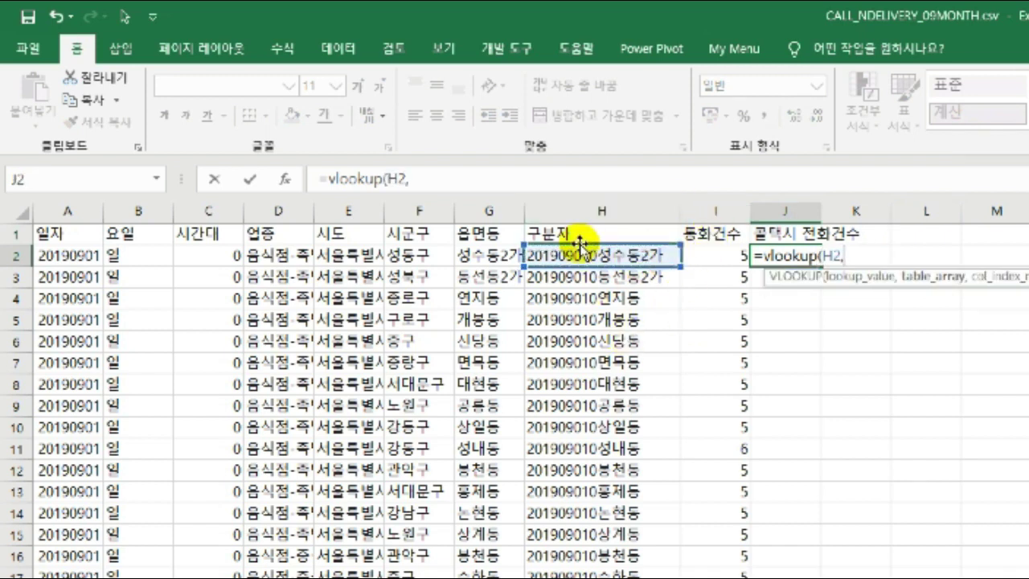
left_click(450, 574)
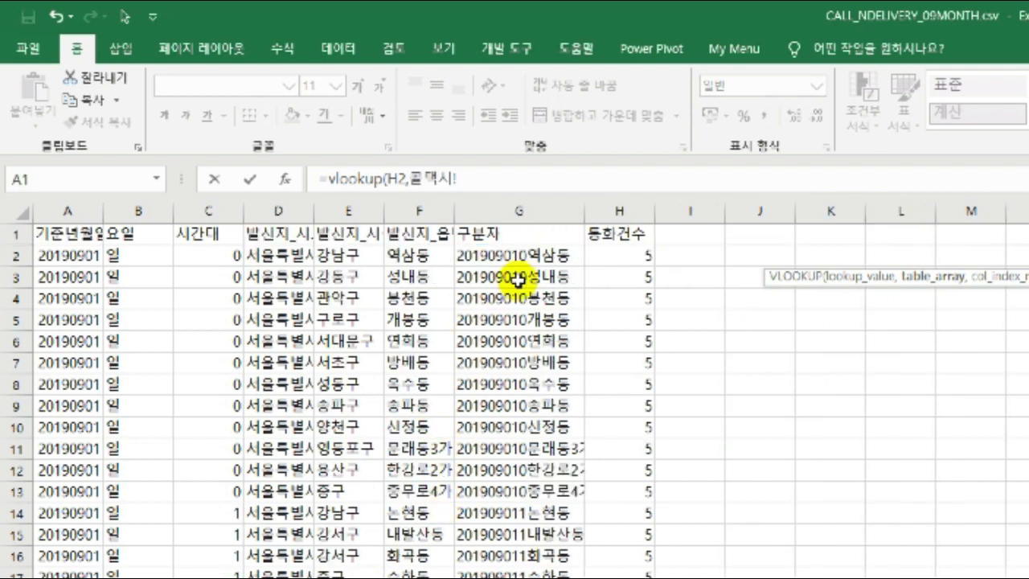
left_click(553, 255)
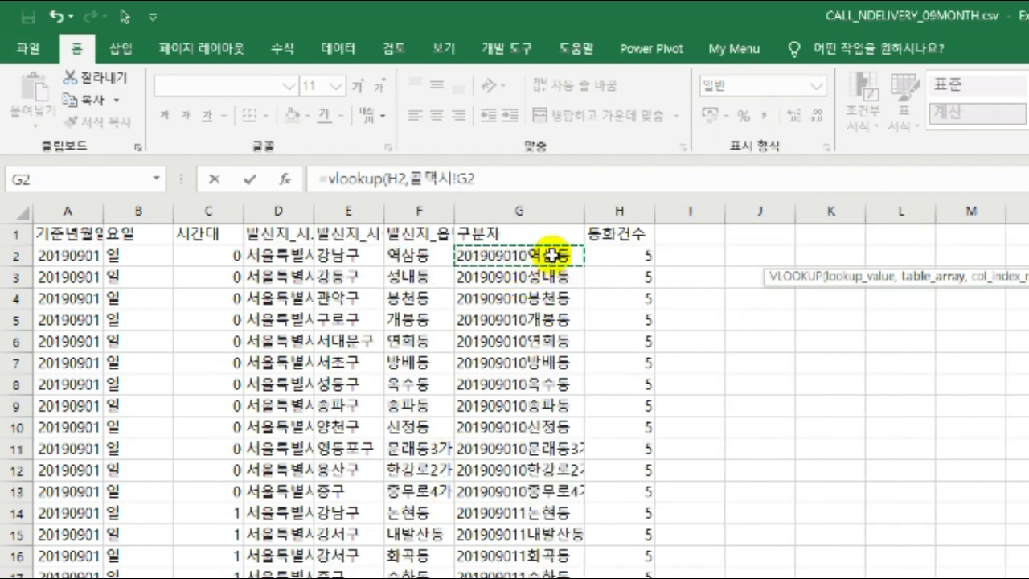
key("shift+Right")
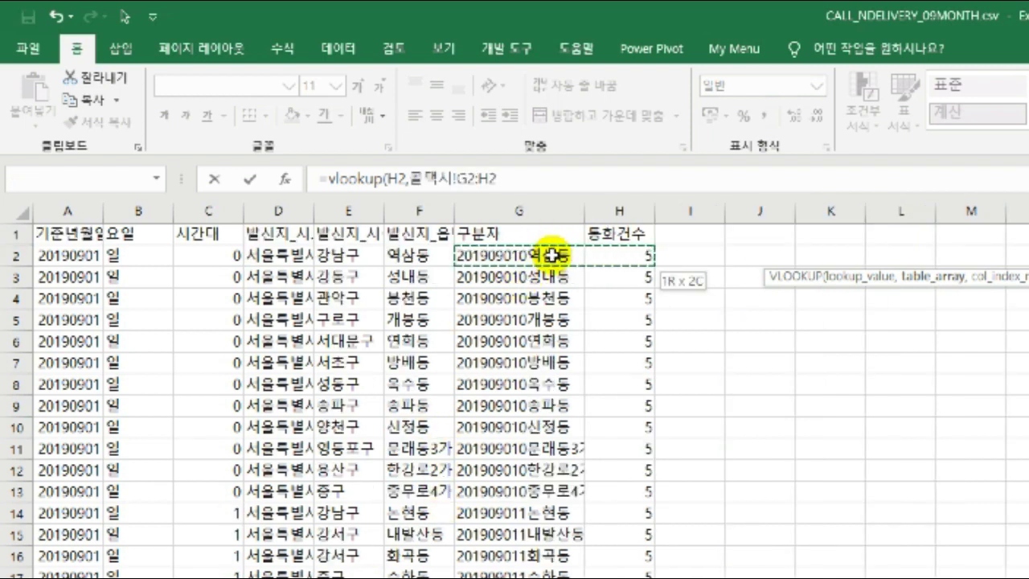
key("ctrl+shift+Down")
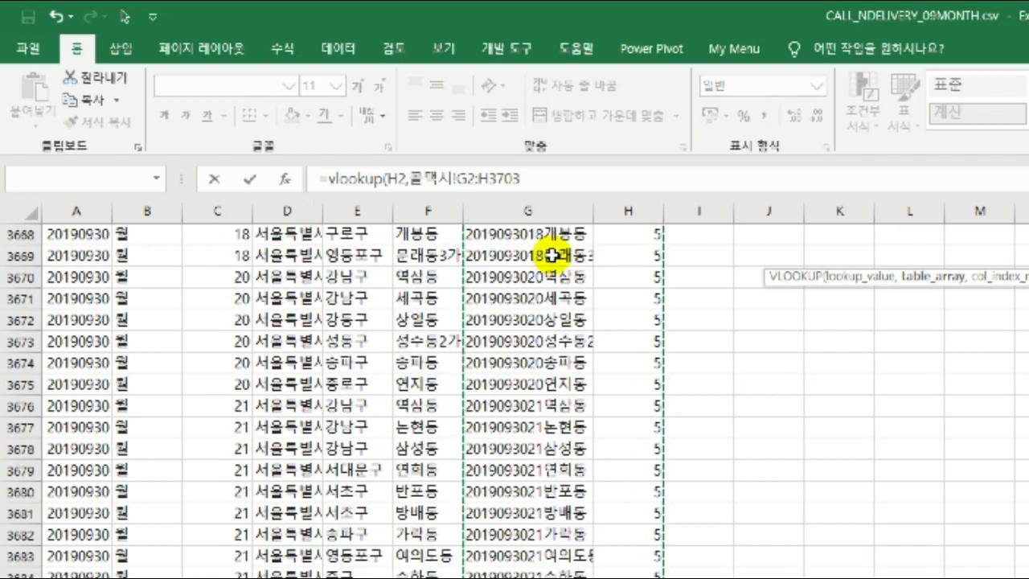
key("F4")
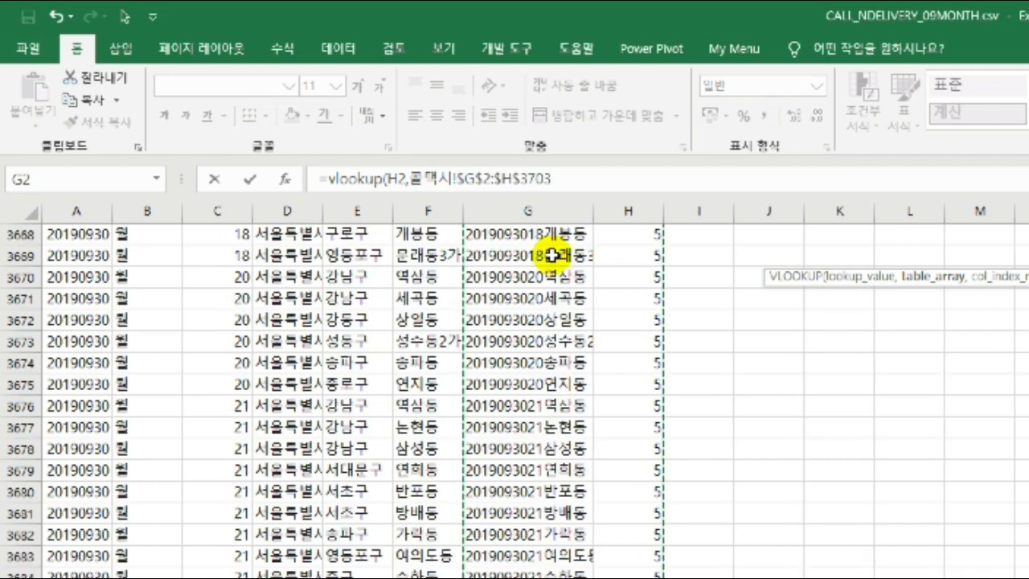
type(",")
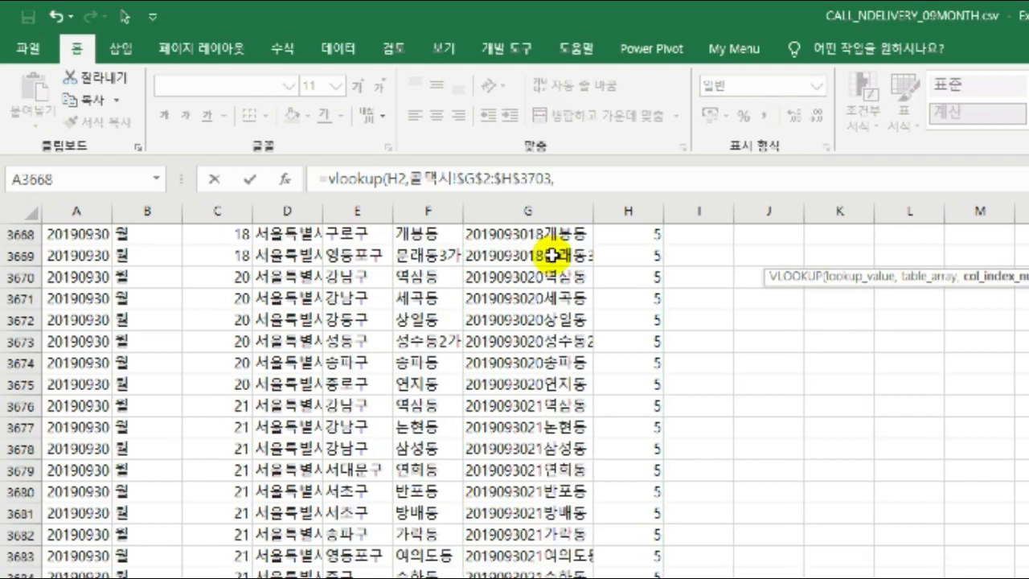
type("2,")
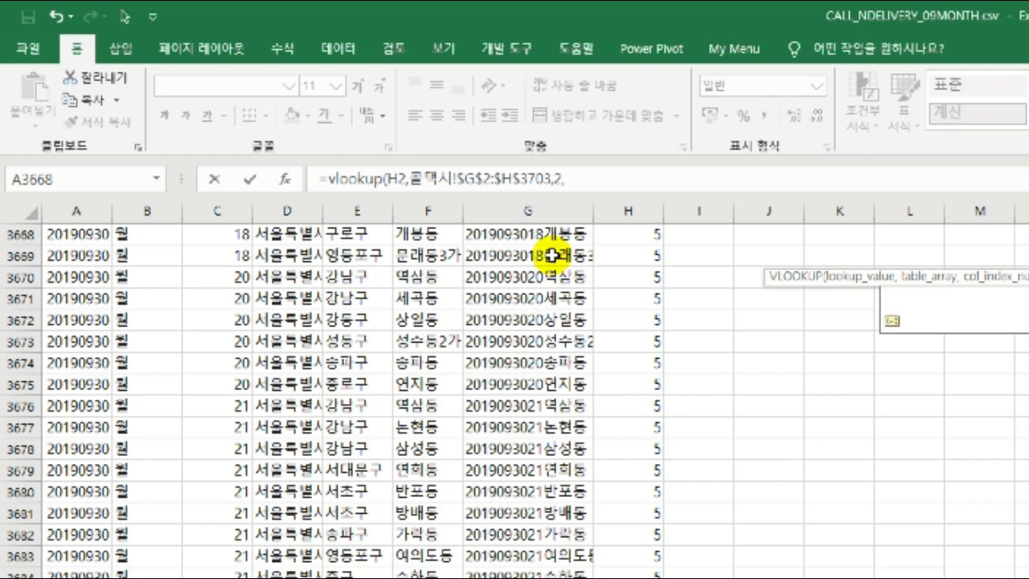
type("fal")
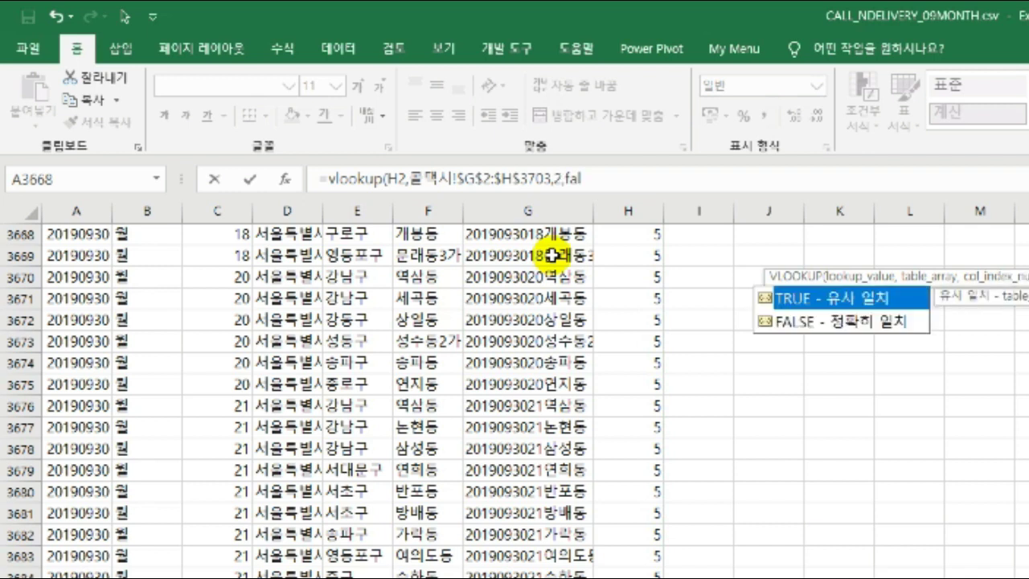
type("se)")
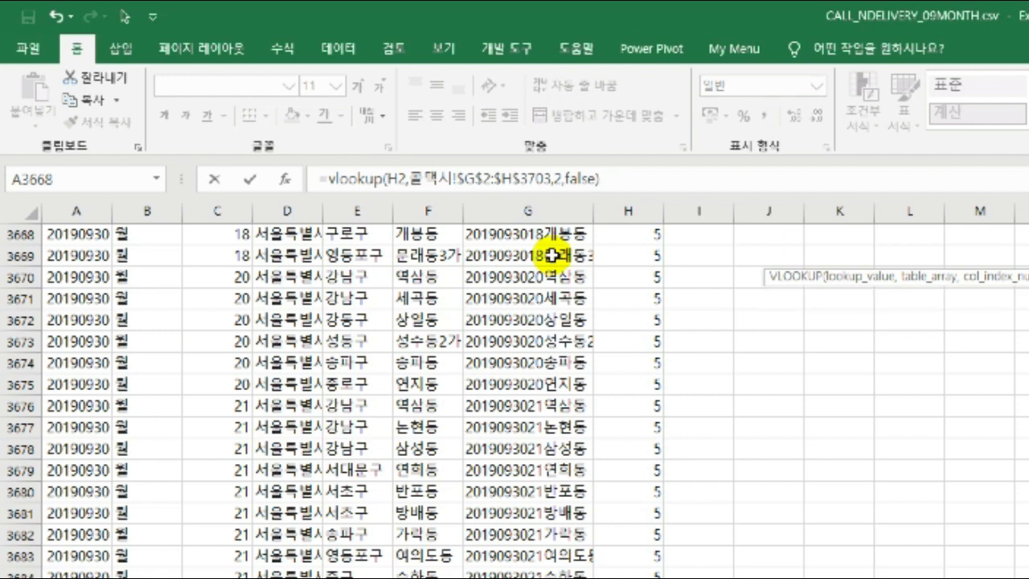
key("Return")
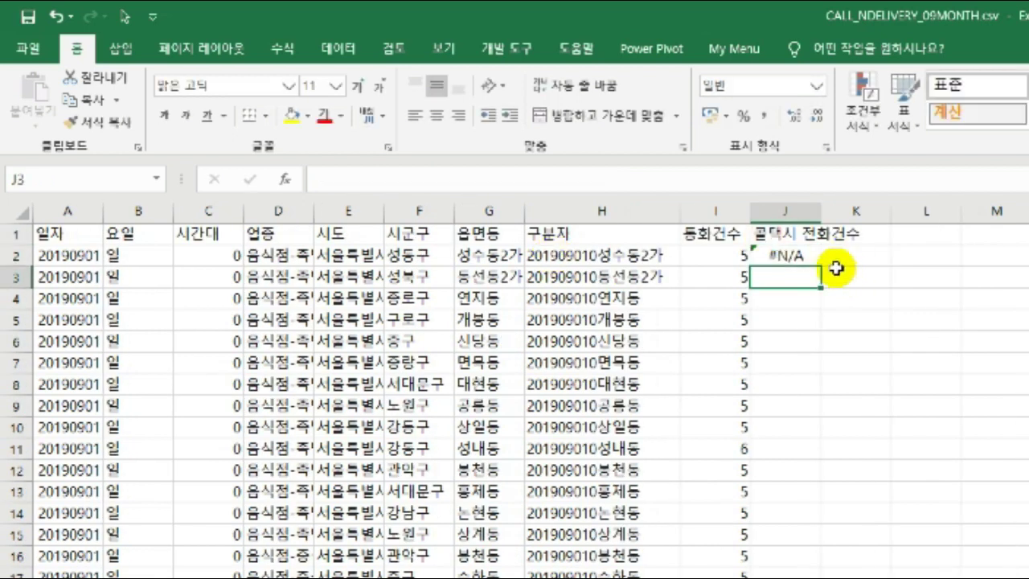
left_click(800, 256)
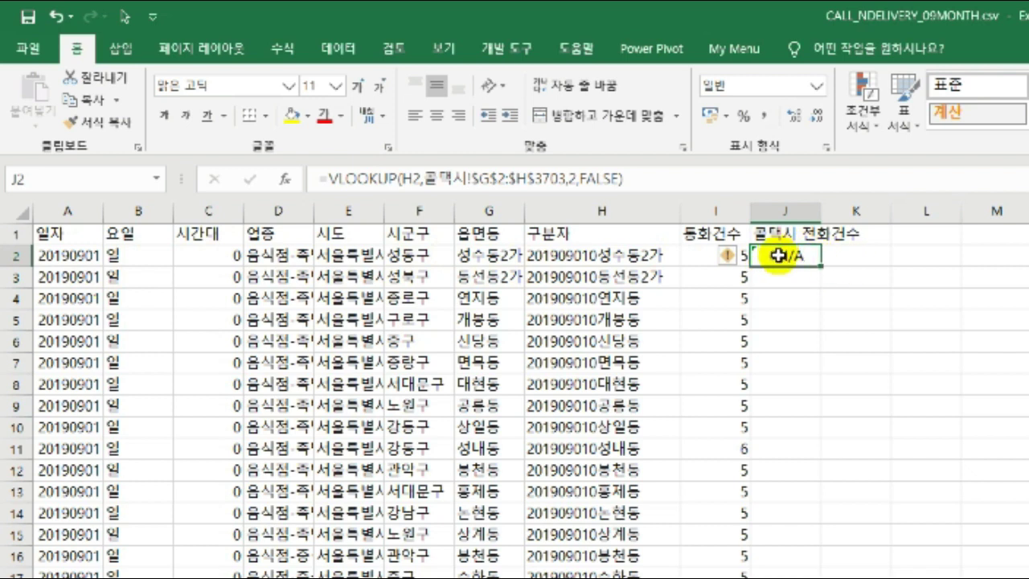
Put J2's VLOOKUP formula into edit mode in the formula bar.
left_click(329, 177)
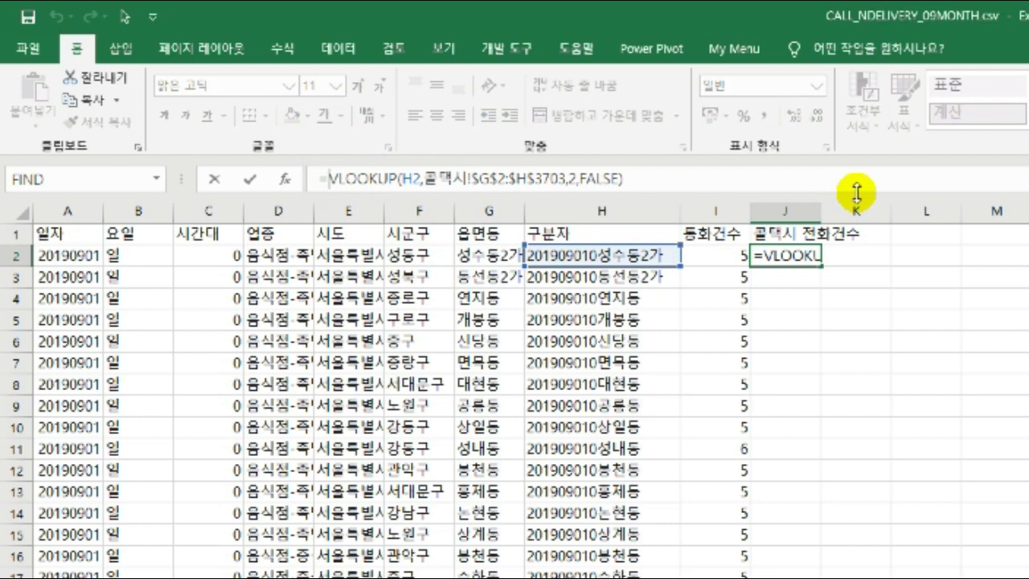
Rewrite J2 as =iferror(VLOOKUP(...),"") so unmatched keys show a blank.
type("iferror")
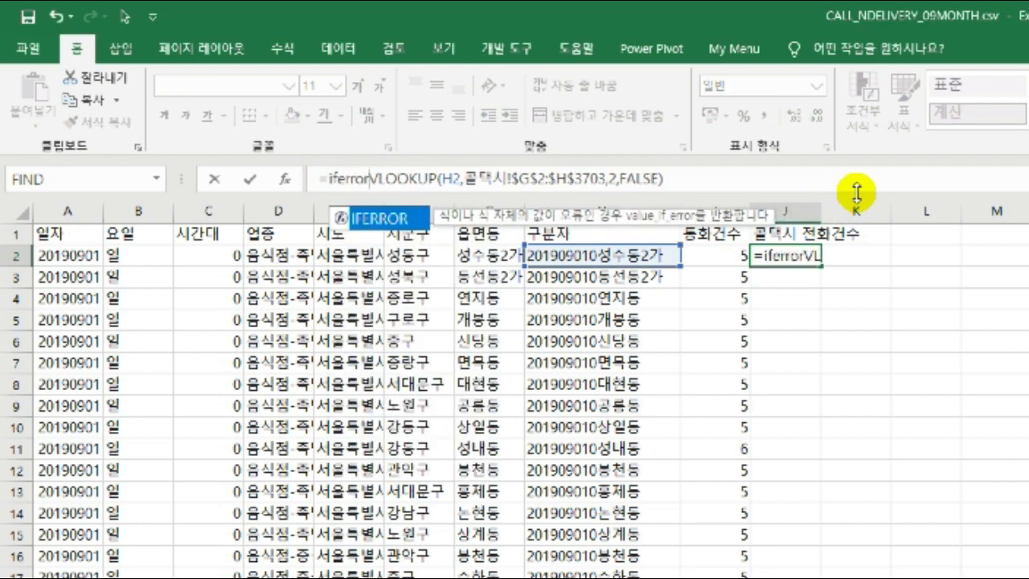
type("(")
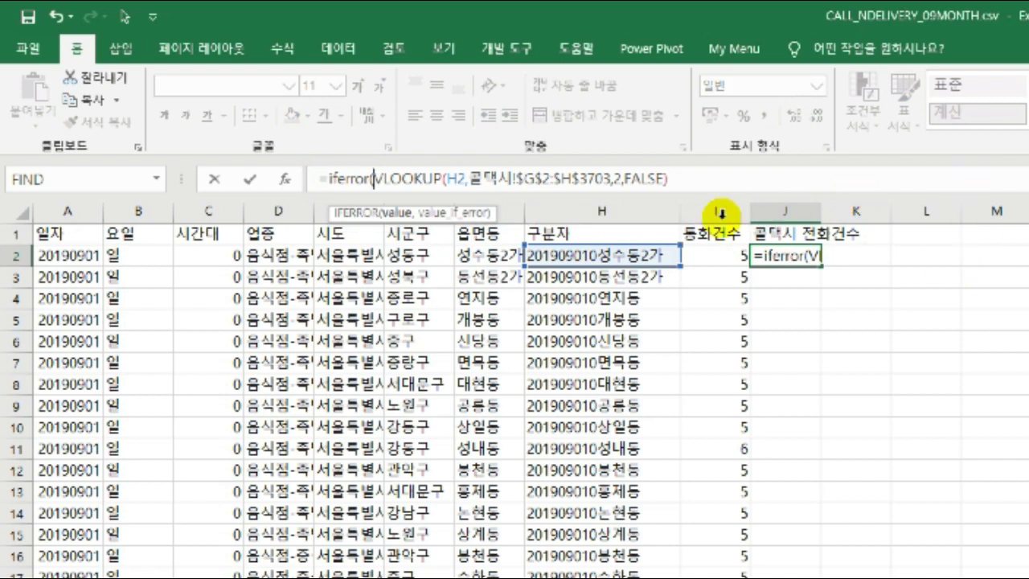
left_click(683, 176)
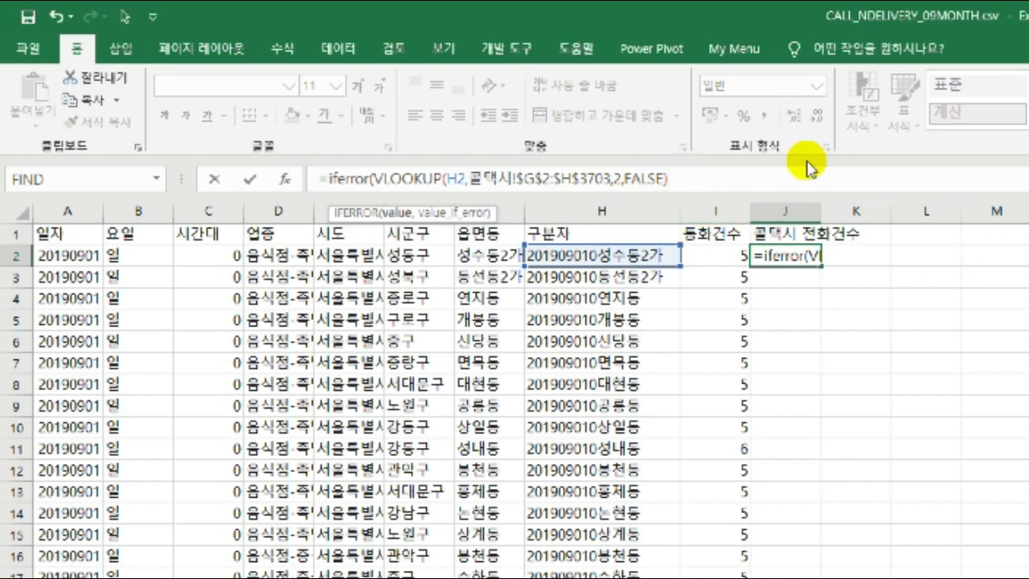
type(",\"\"")
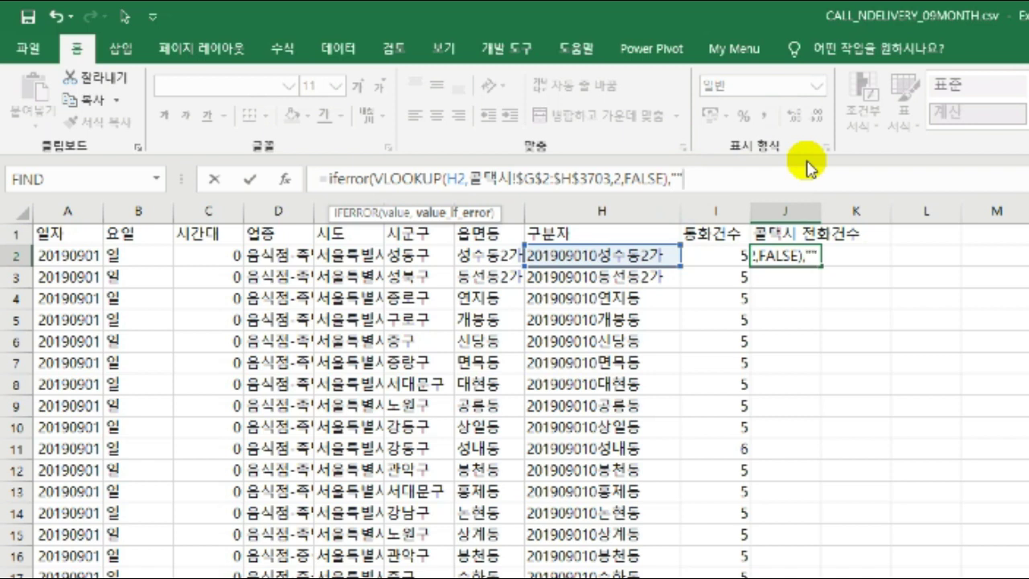
type(")")
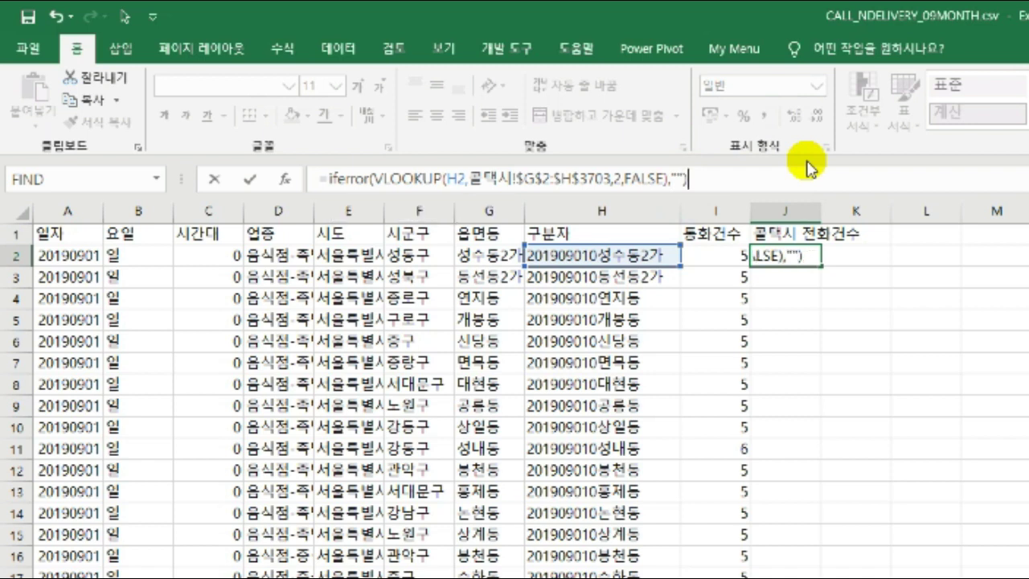
key("Return")
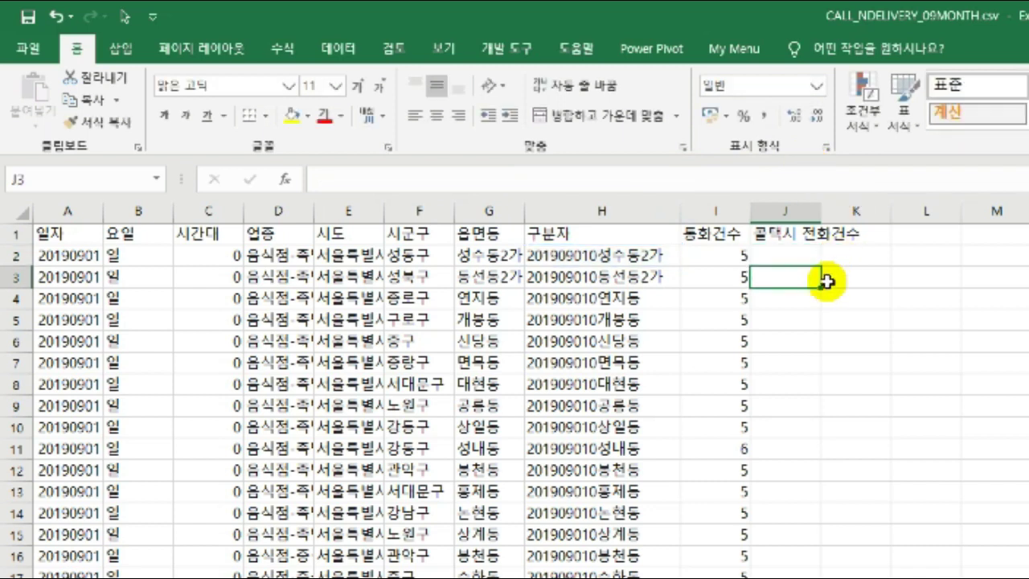
key("Up")
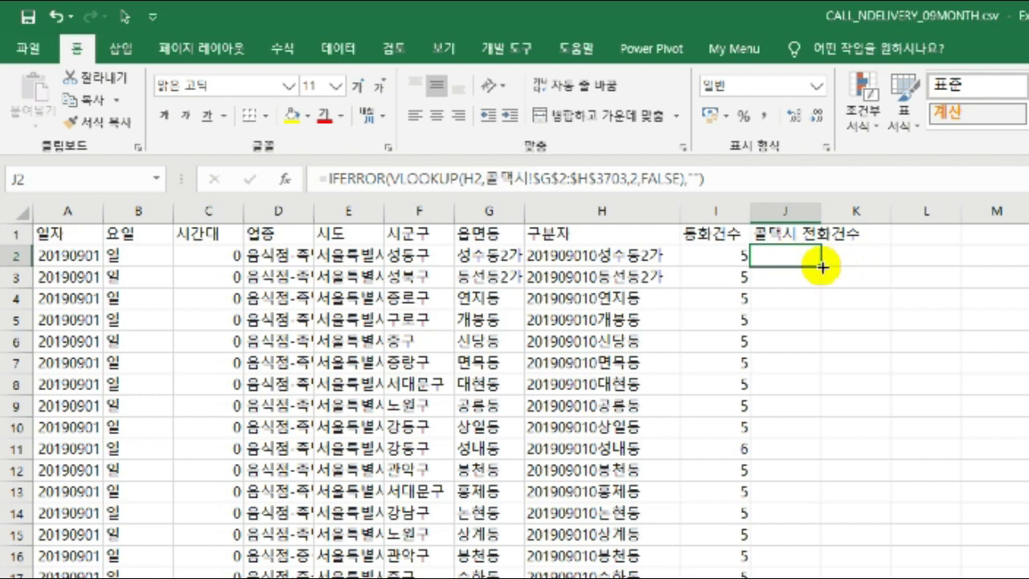
Fill J2's lookup down column J and check the results in J5, J11, J12, J16 and J22.
double_click(822, 265)
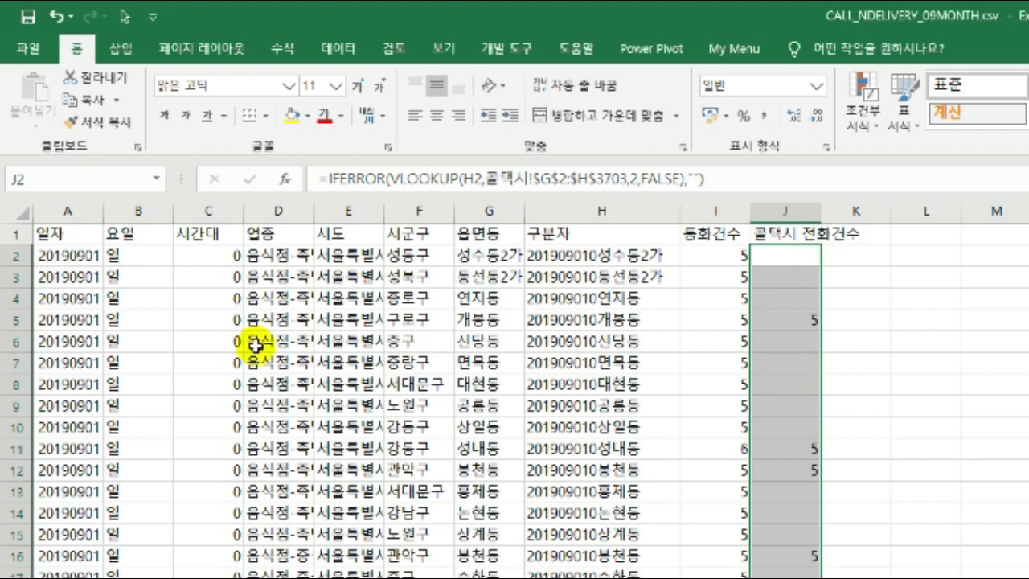
left_click(806, 320)
left_click(802, 449)
left_click(805, 470)
left_click(808, 558)
left_click(808, 578)
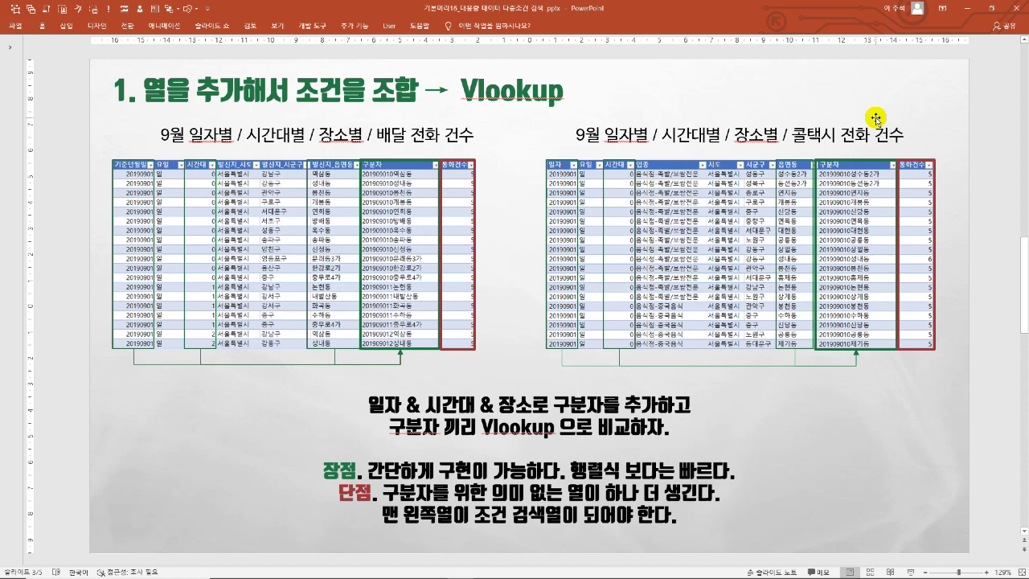
Advance to the Index & Match slide, then return to Excel and select key column H.
scroll(875, 118, "down", 2)
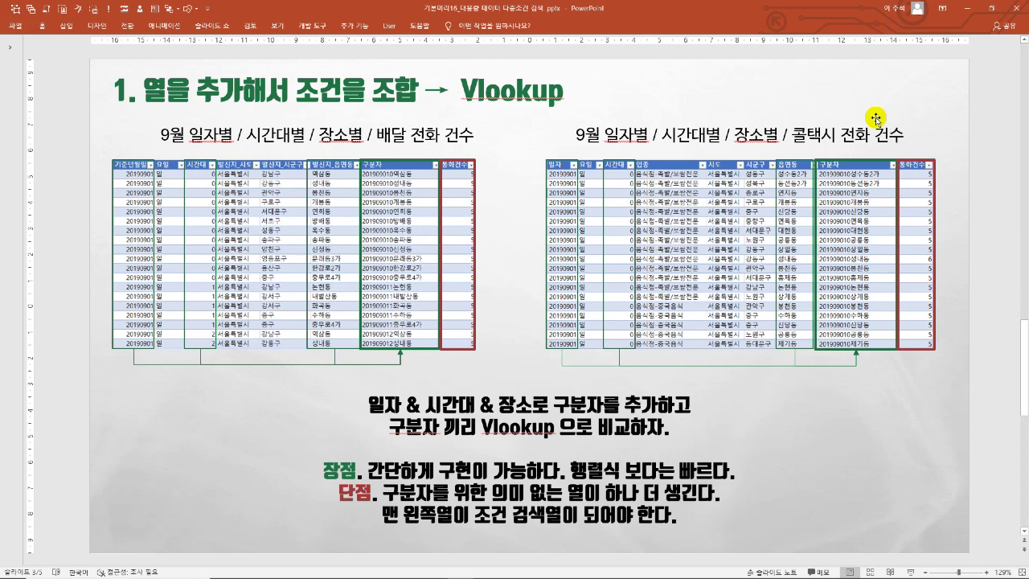
scroll(875, 118, "down", 2)
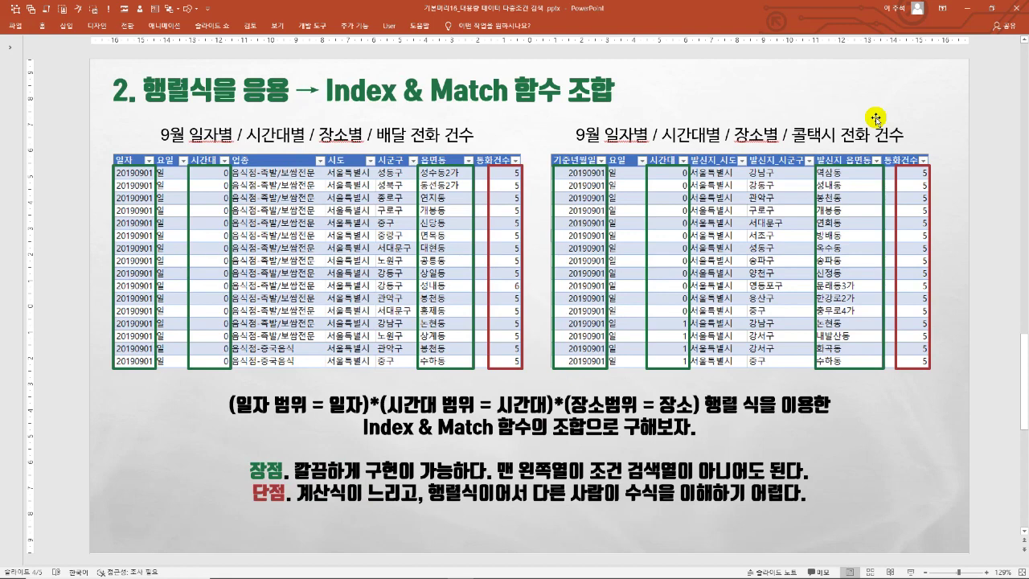
key("alt+Tab")
left_click(340, 116)
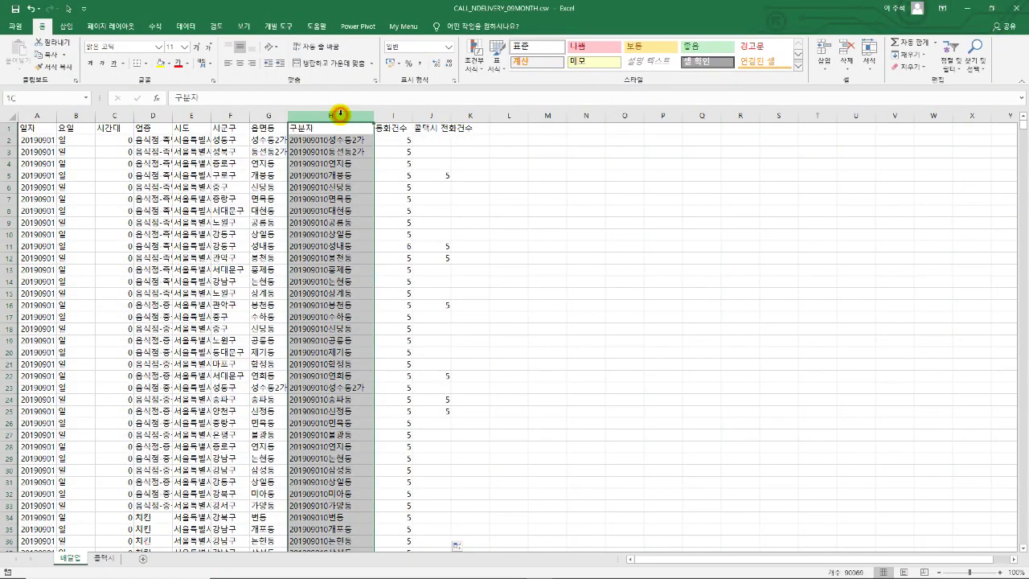
Delete the helper key columns from the 배달업 and 콜택시 sheets.
right_click(340, 115)
left_click(375, 198)
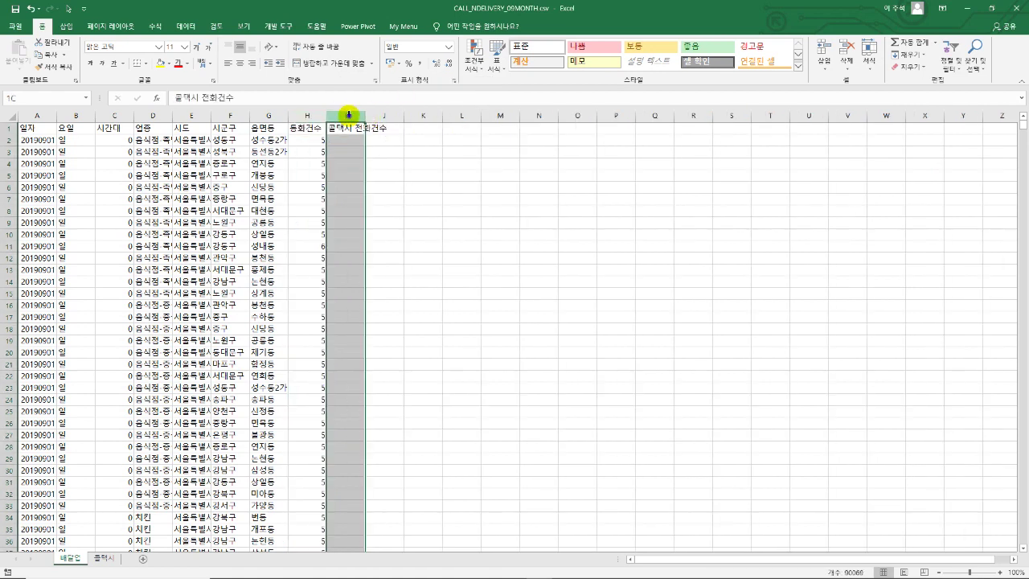
key("ctrl+Page_Down")
left_click(294, 118)
right_click(293, 118)
left_click(317, 202)
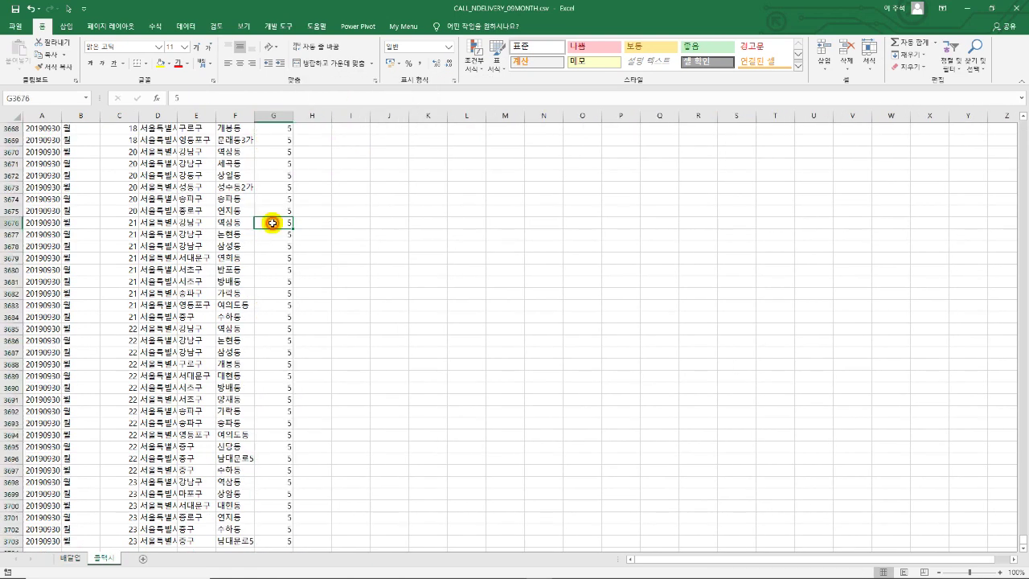
Convert the 콜택시 data into a formatted table with headers.
key("ctrl+Up")
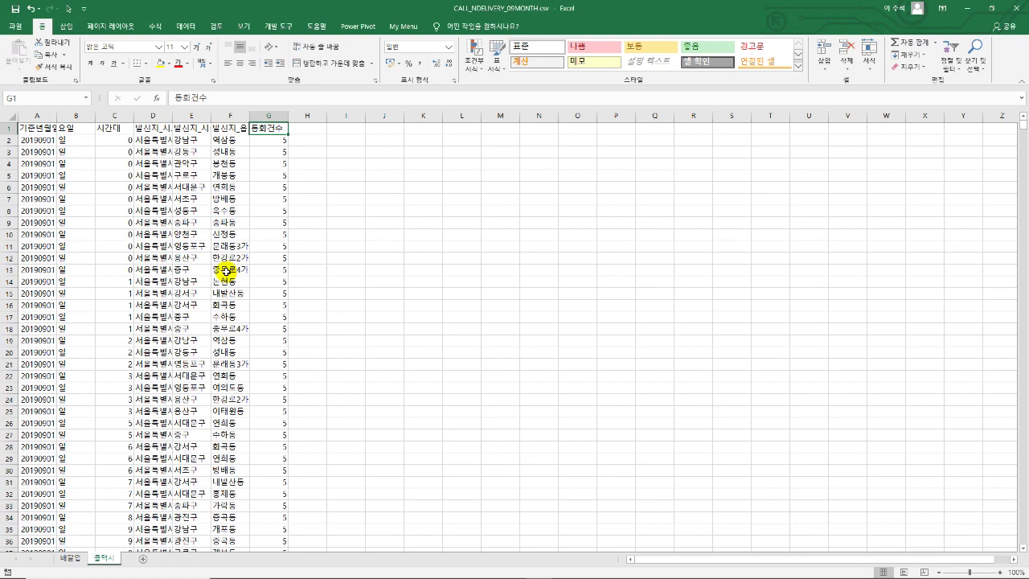
key("ctrl+t")
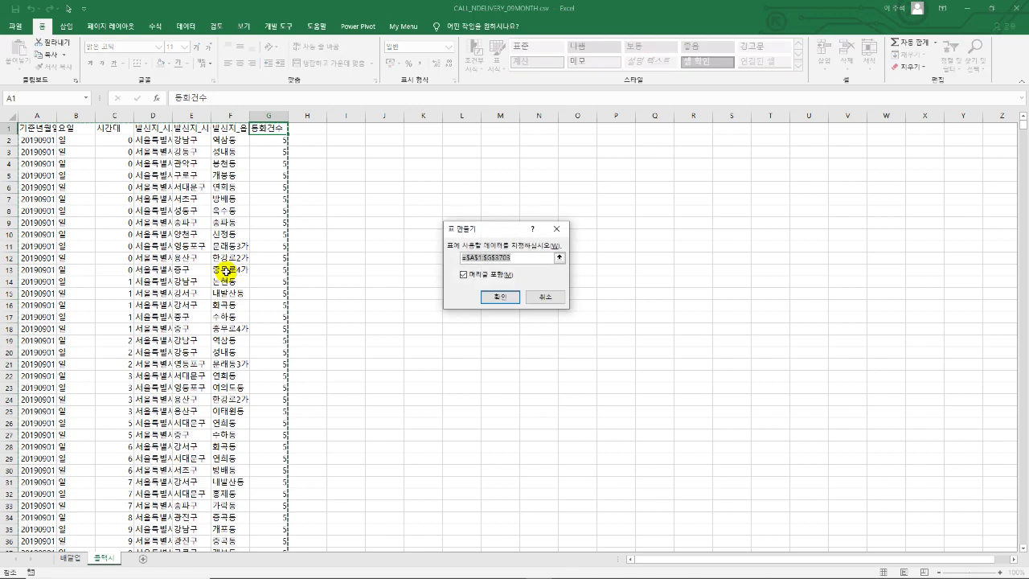
key("Return")
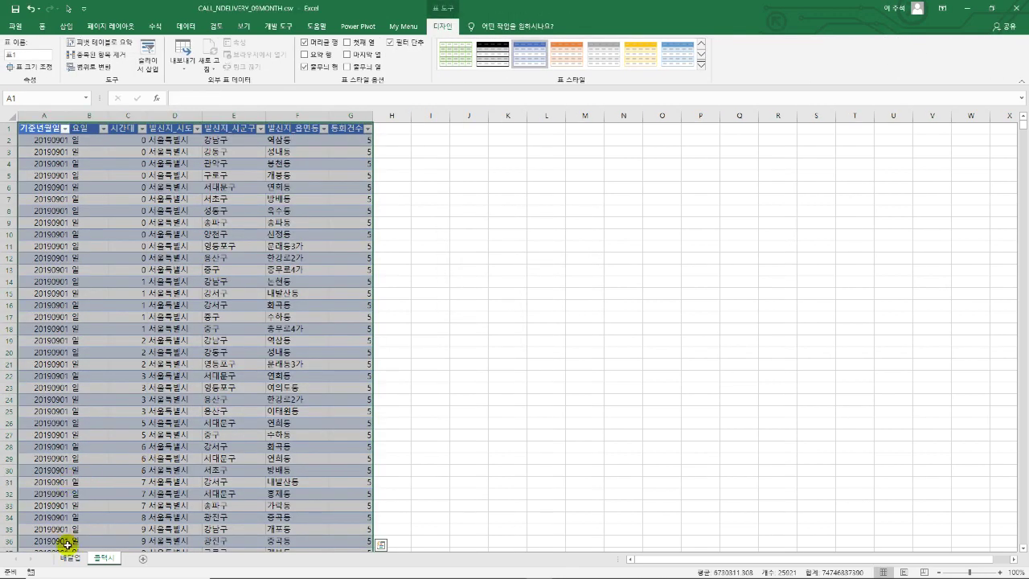
Convert the 배달업 data into a formatted table.
left_click(70, 558)
left_click(206, 297)
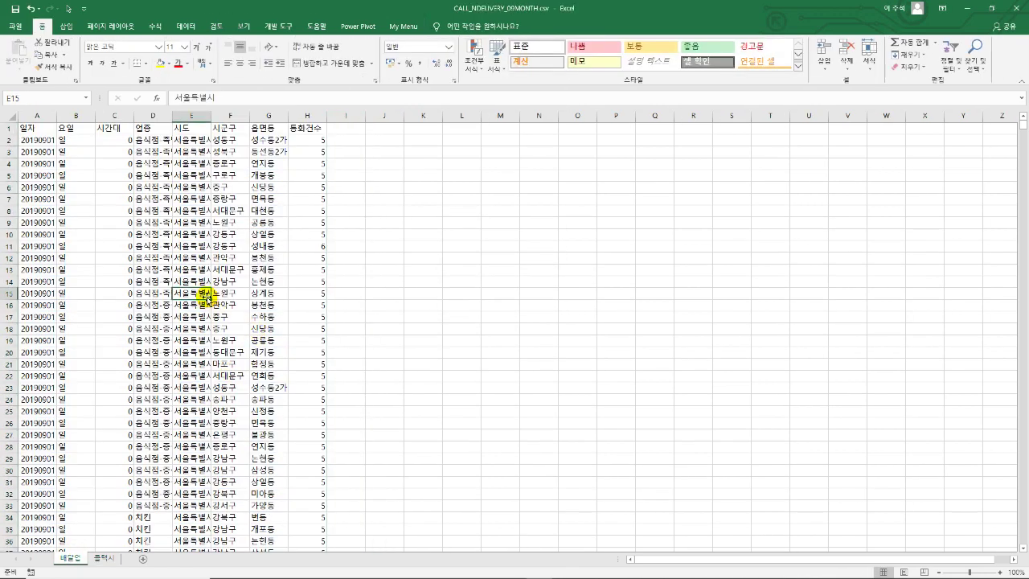
key("ctrl+t")
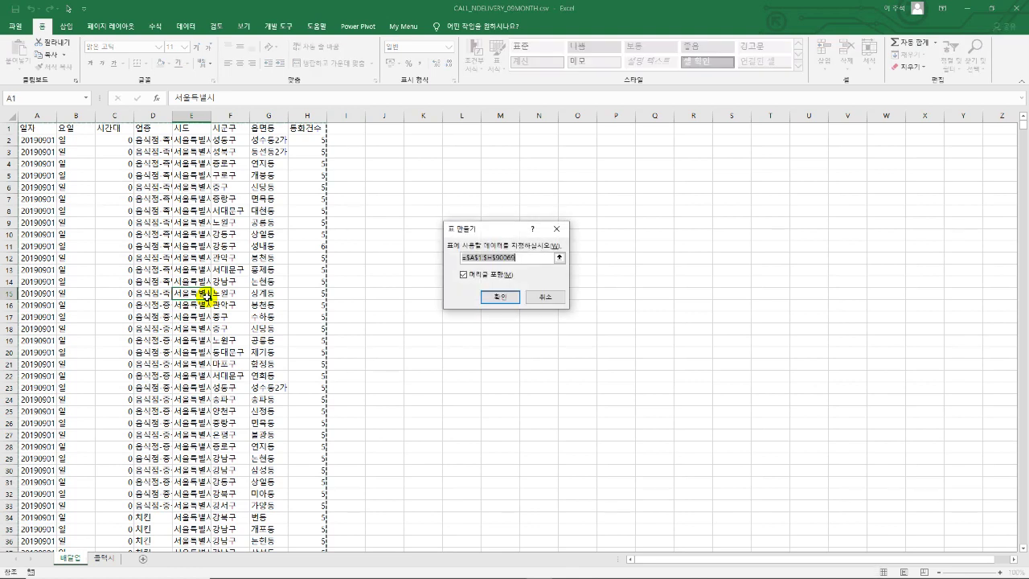
left_click(513, 296)
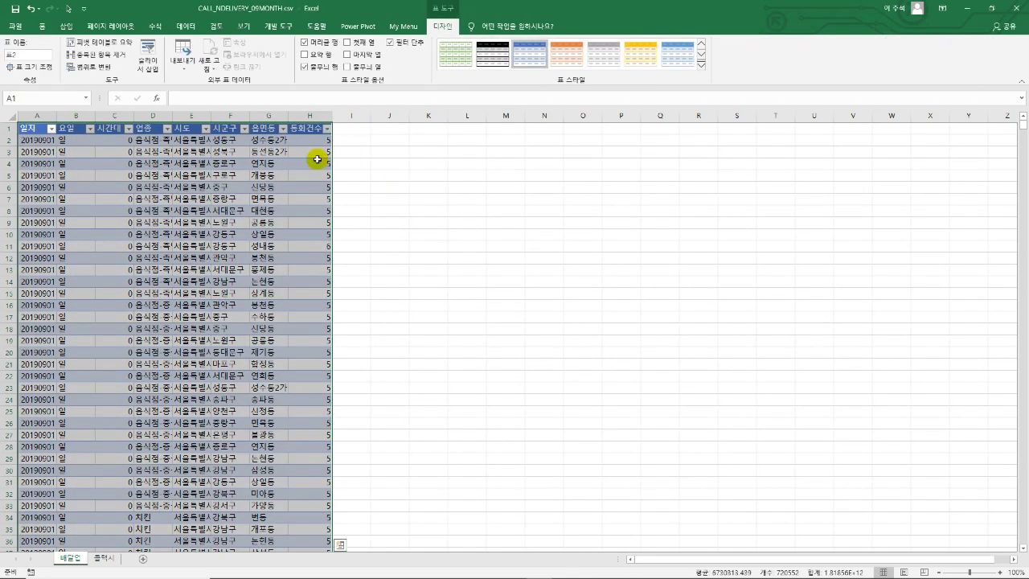
left_click(347, 130)
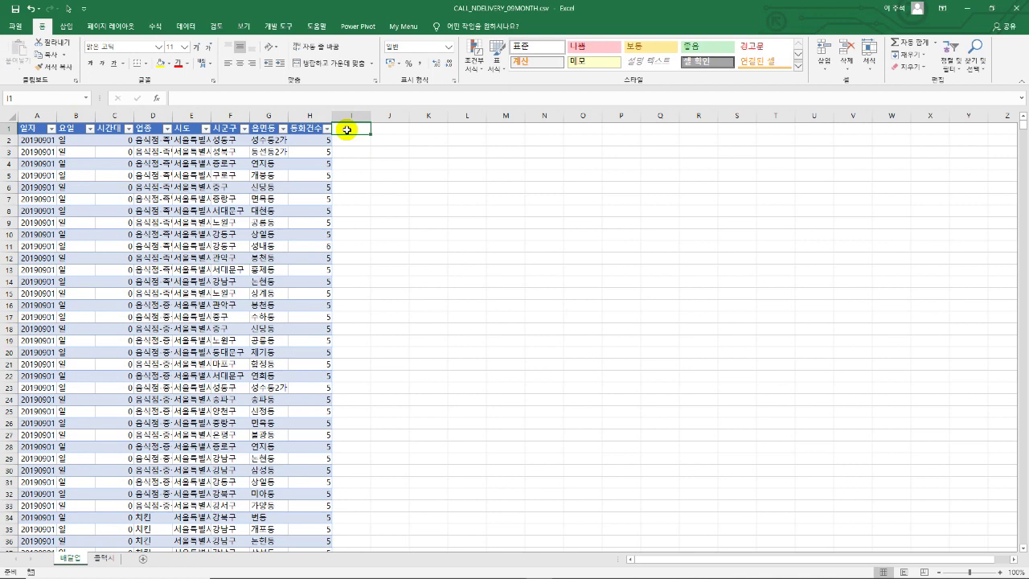
Enter the header '콜택시 전화건수' in I1 and autofit column I to its text.
type("곰")
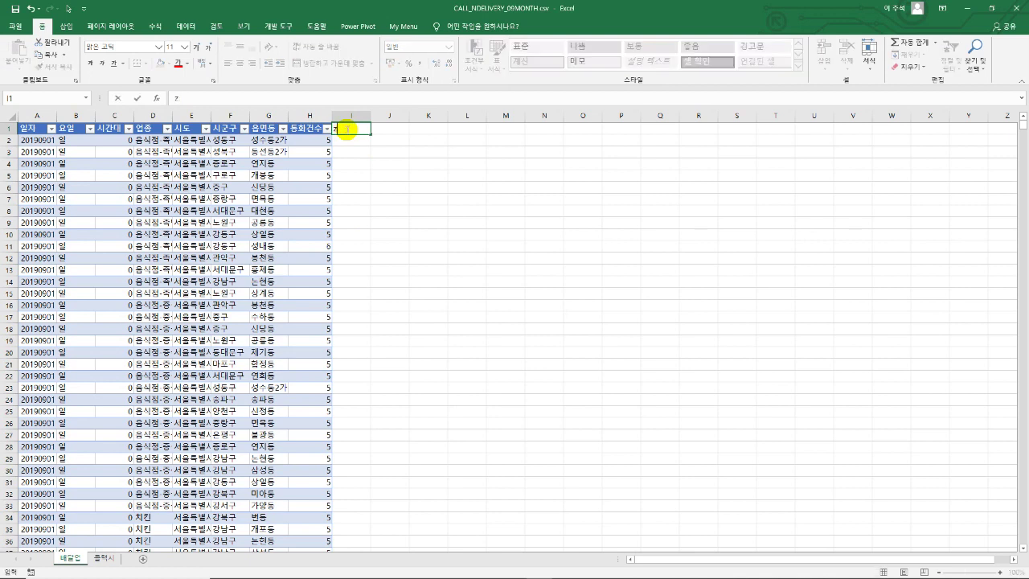
type("택시 전화건수")
key("Return")
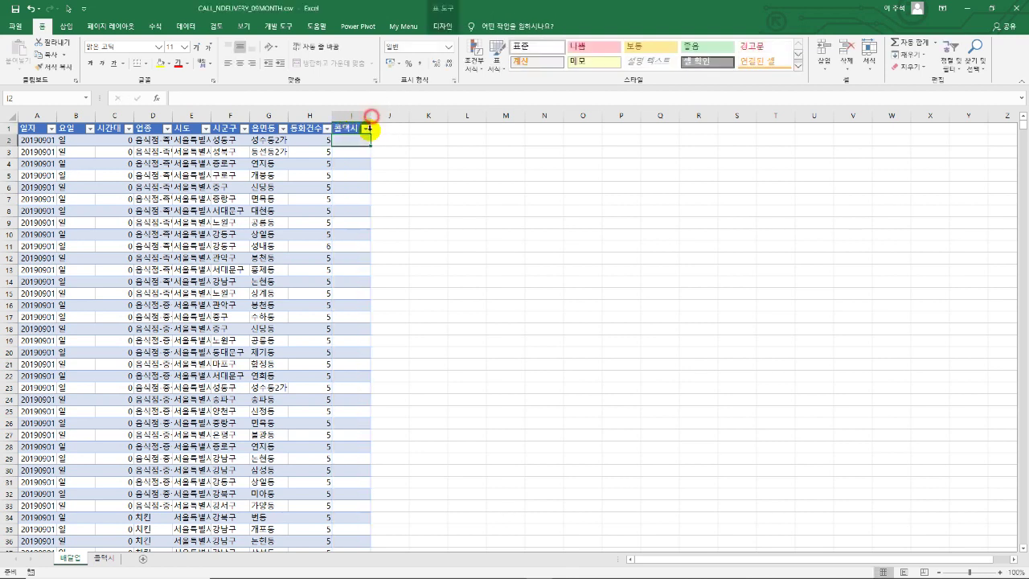
double_click(371, 116)
type("=")
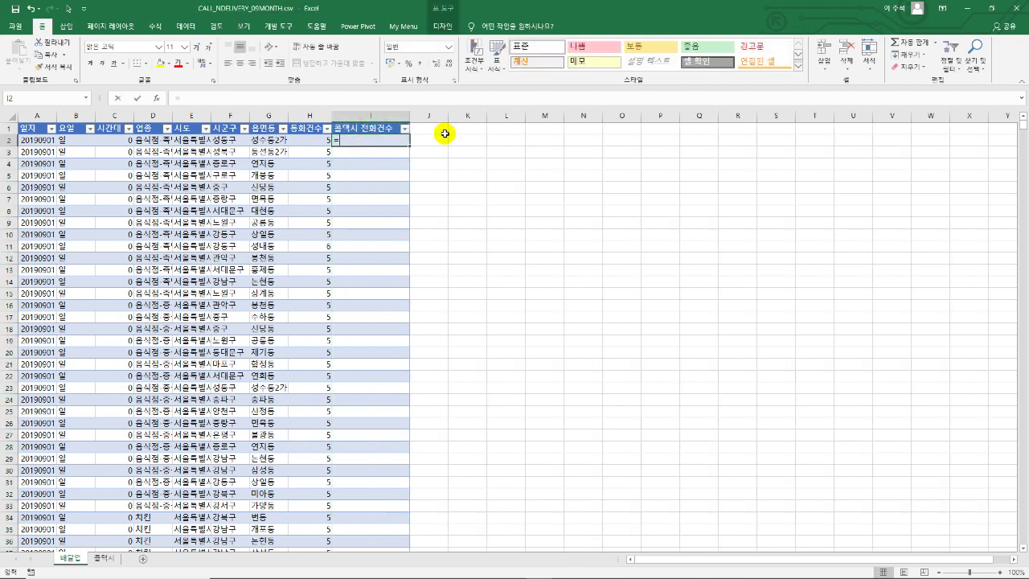
key("Escape")
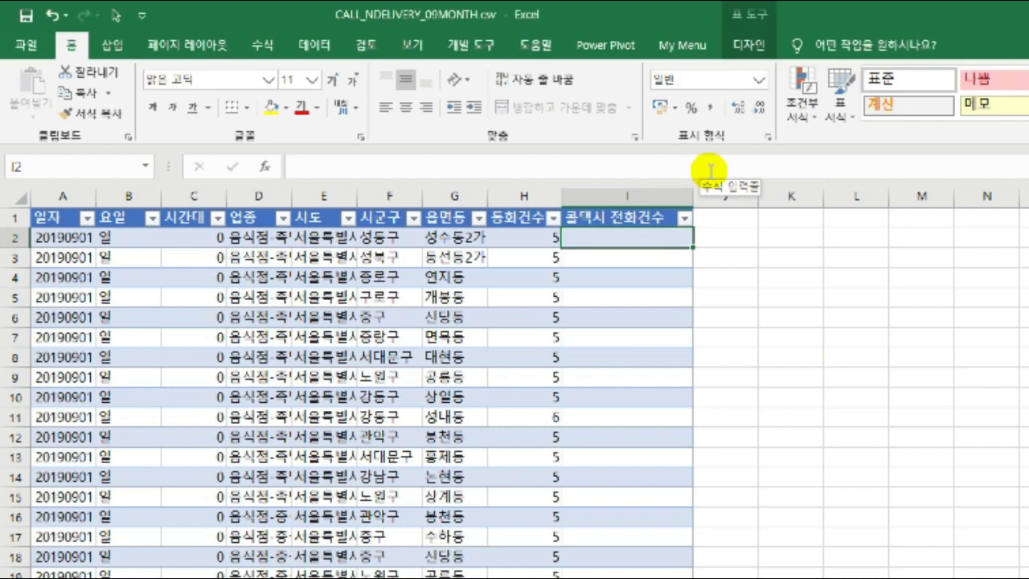
Start I2's formula as =INDEX(표1[통화건수], then begin MATCH(1,(배달업 condition.
type("=index(")
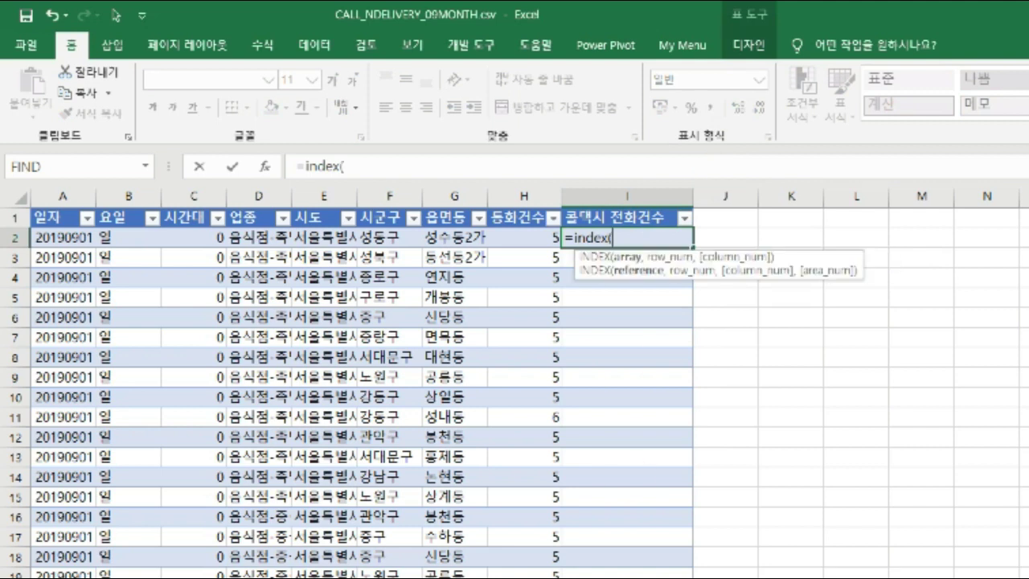
left_click(542, 577)
left_click(623, 416)
key("Up")
key("Up")
key("Up")
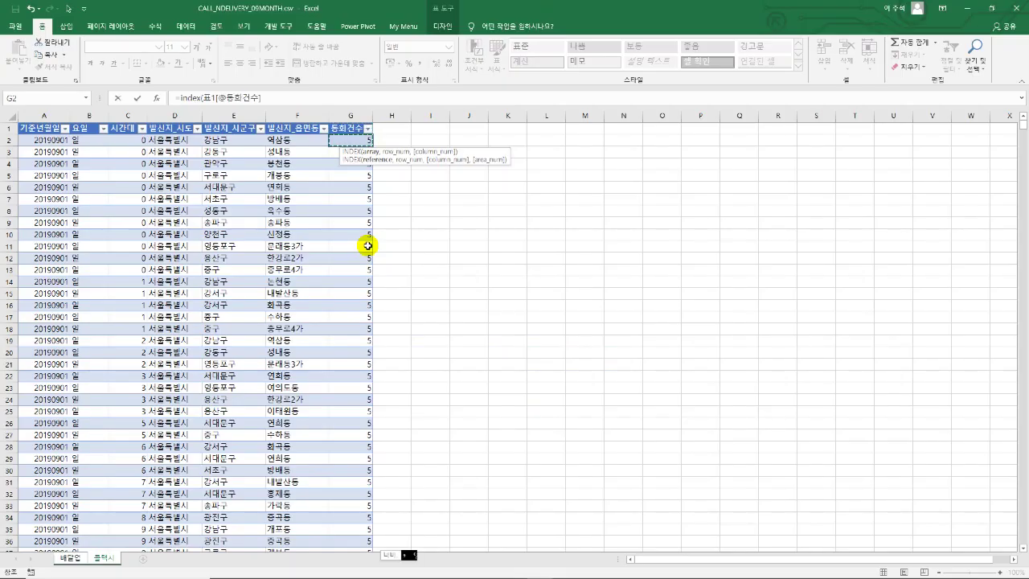
key("ctrl+shift+Down")
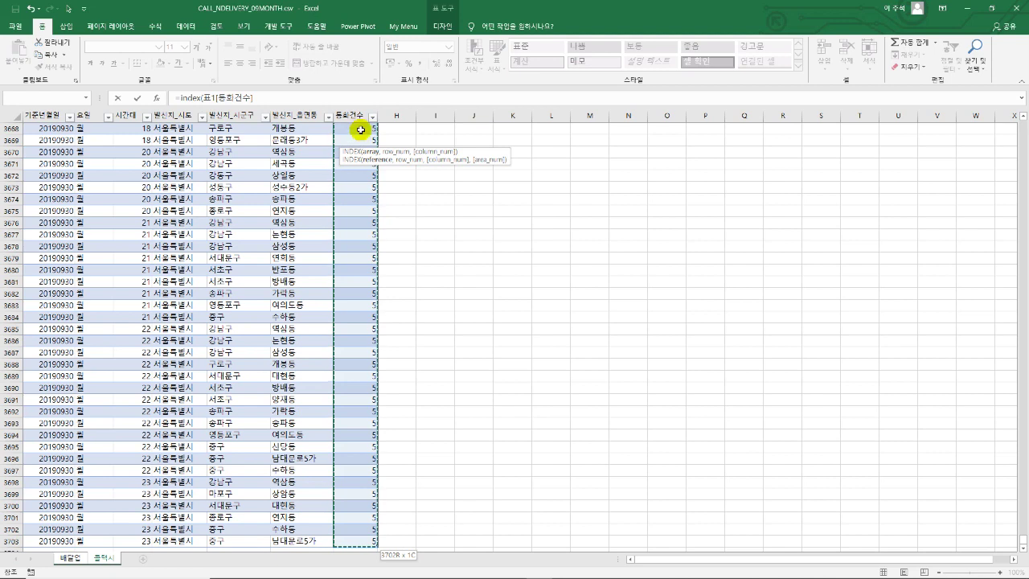
left_click(273, 97)
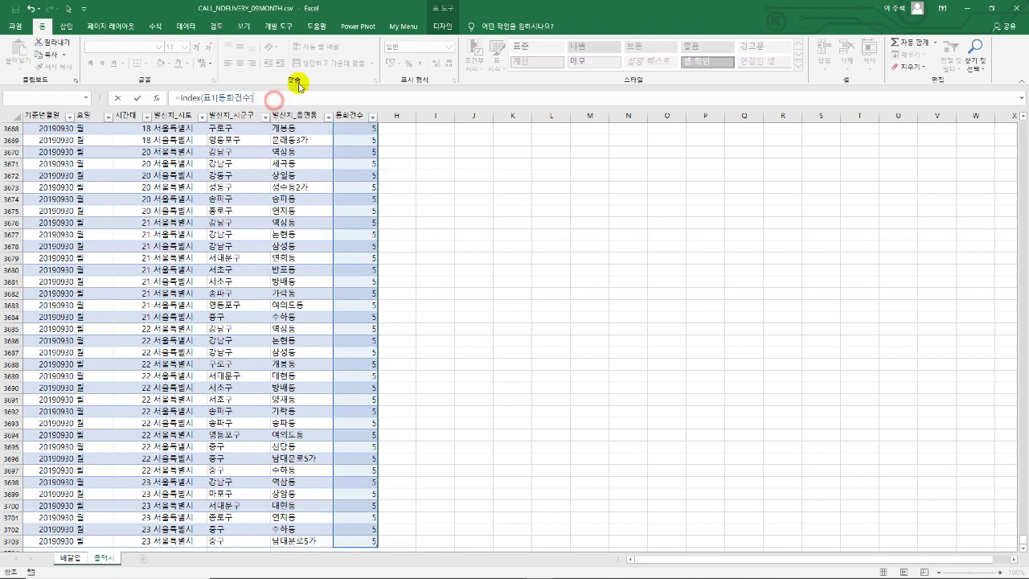
type(",")
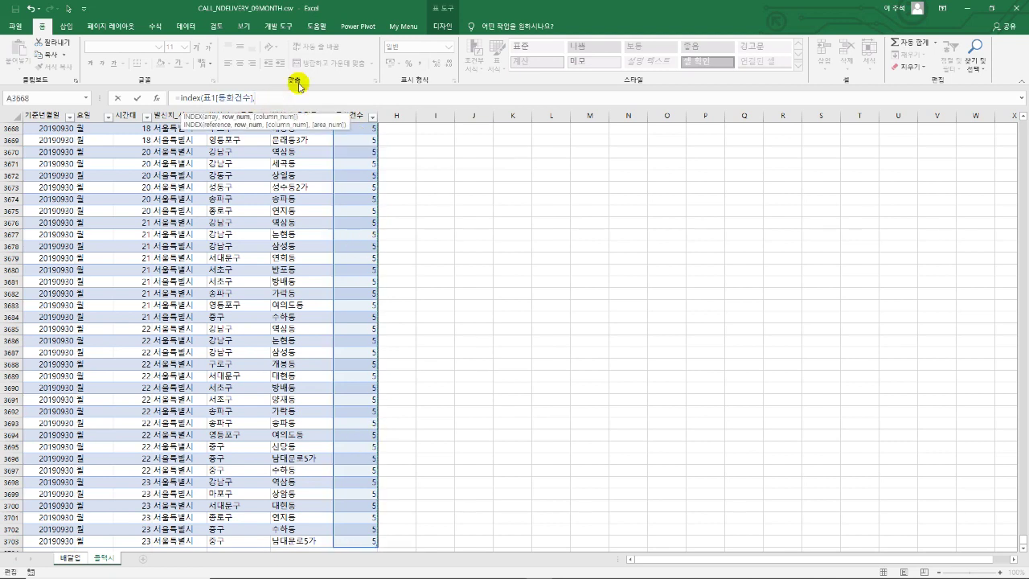
type("match(")
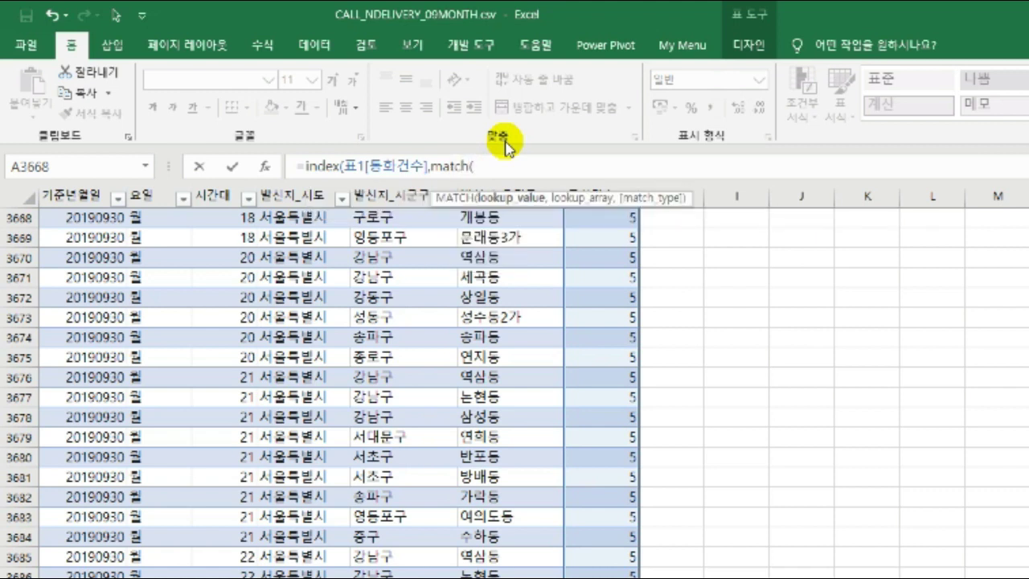
type("1")
type(",")
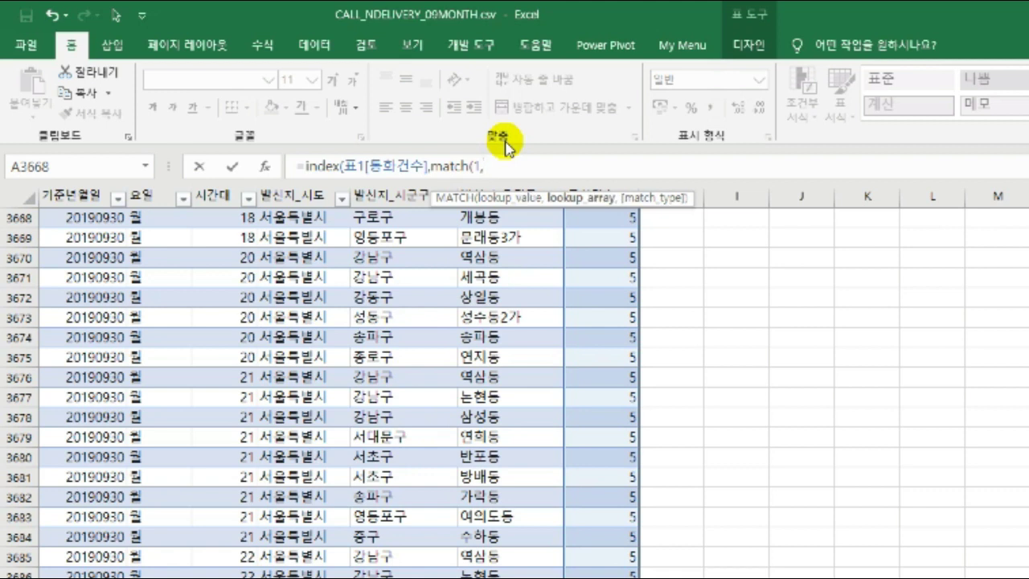
type("(")
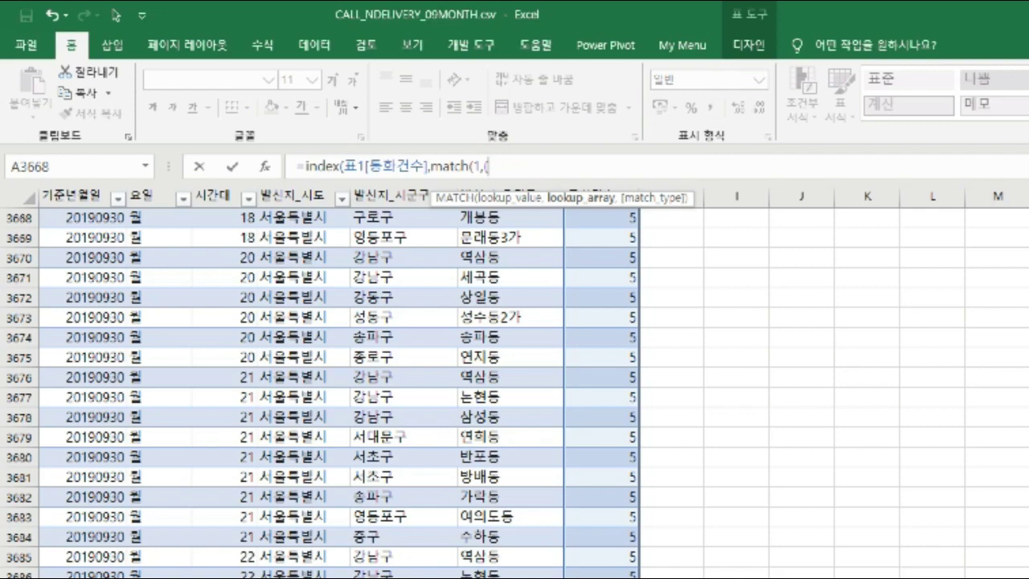
type("배달업")
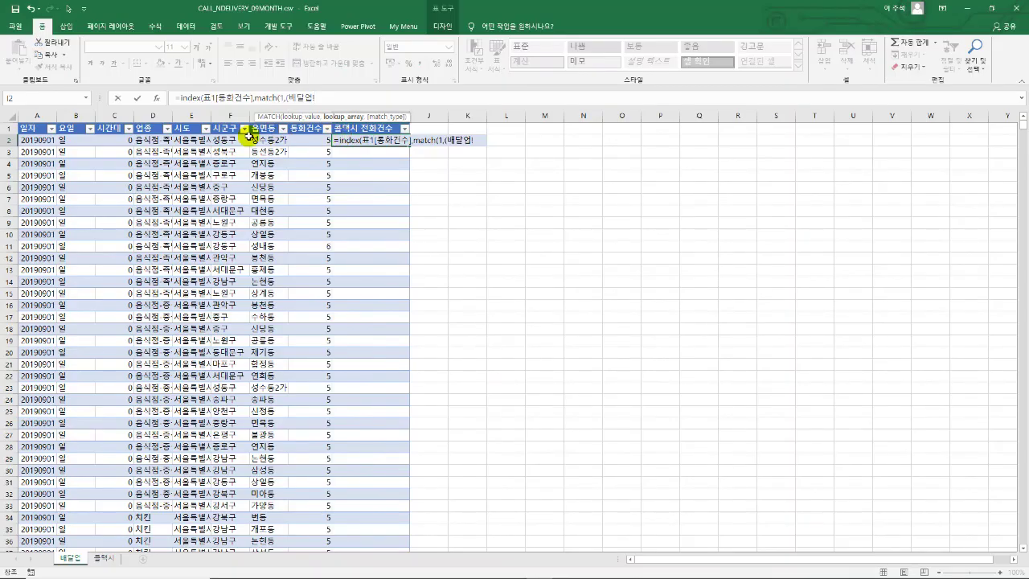
key("BackSpace")
key("BackSpace")
key("BackSpace")
left_click(38, 141)
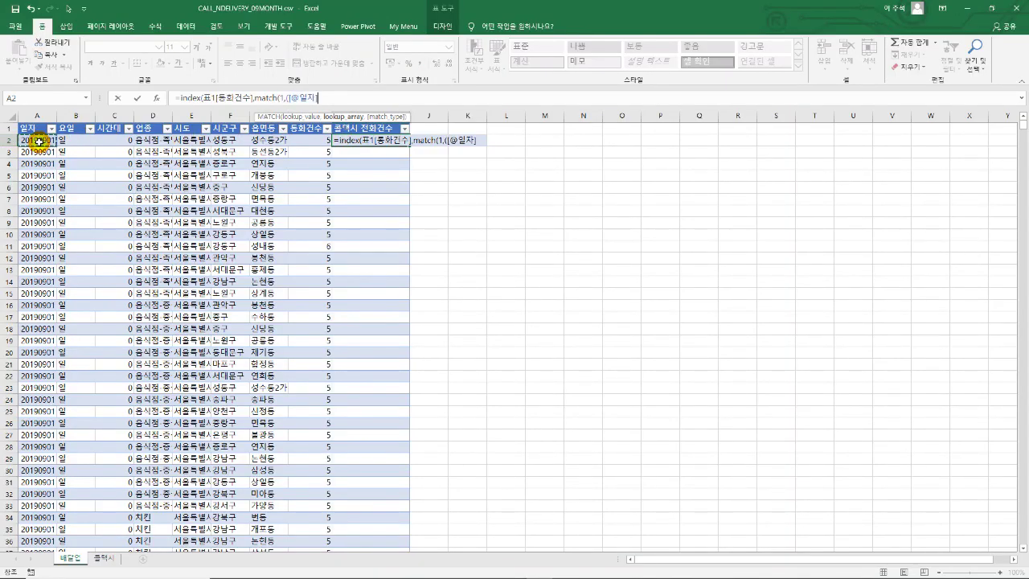
type("=")
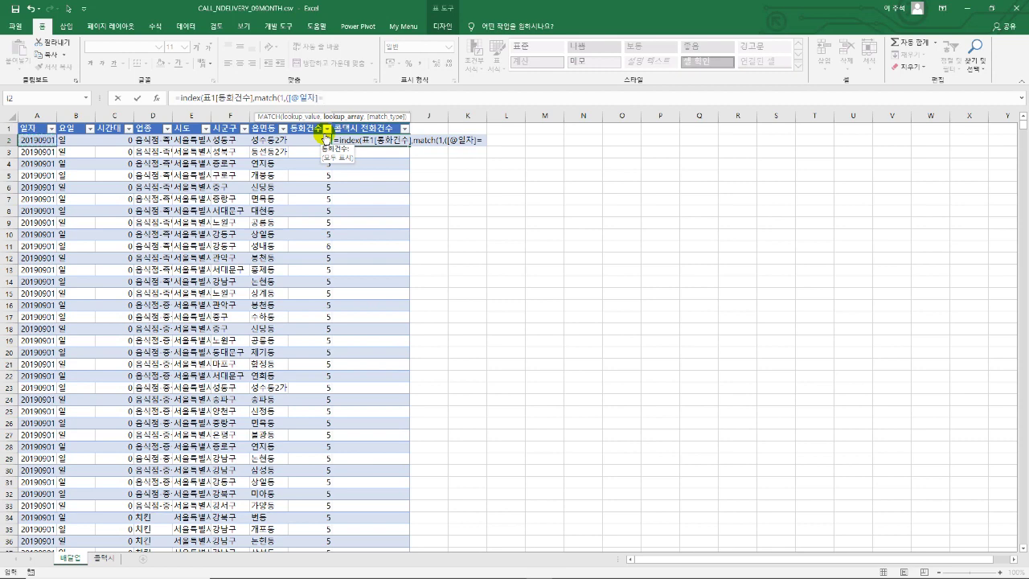
left_click(102, 557)
left_click(48, 140)
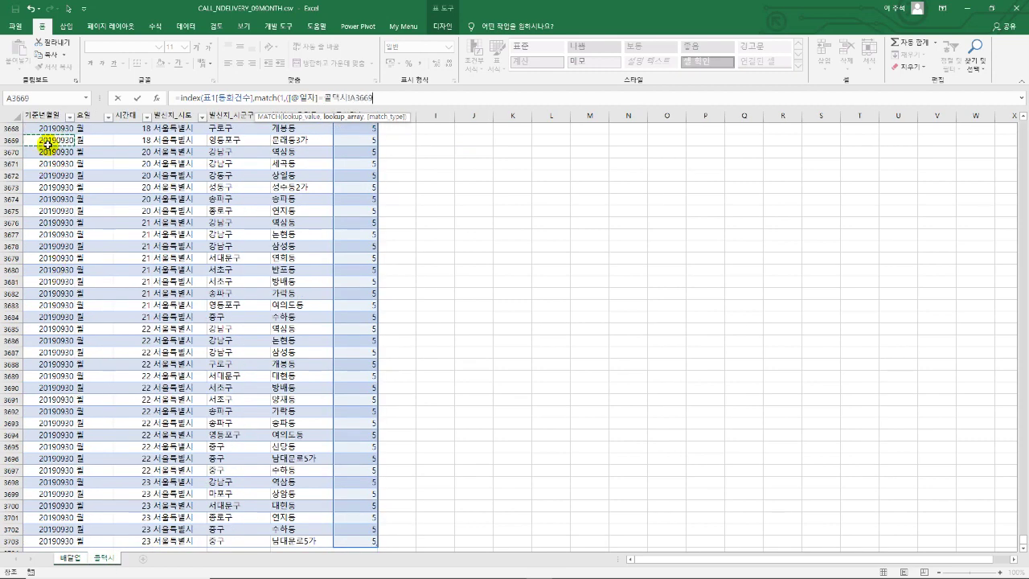
key("ctrl+Up")
left_click(47, 143)
key("ctrl+shift+Down")
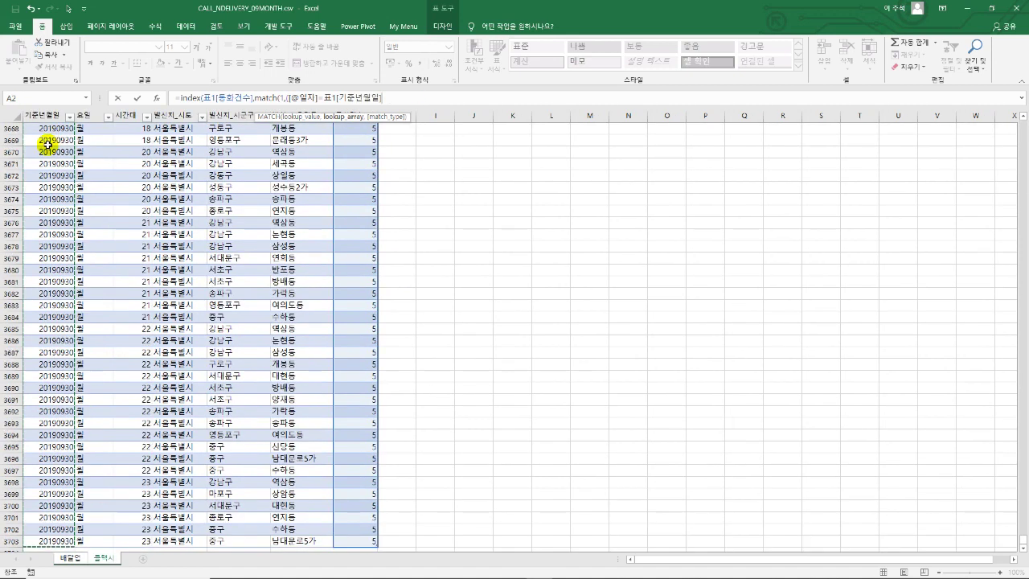
type(")*")
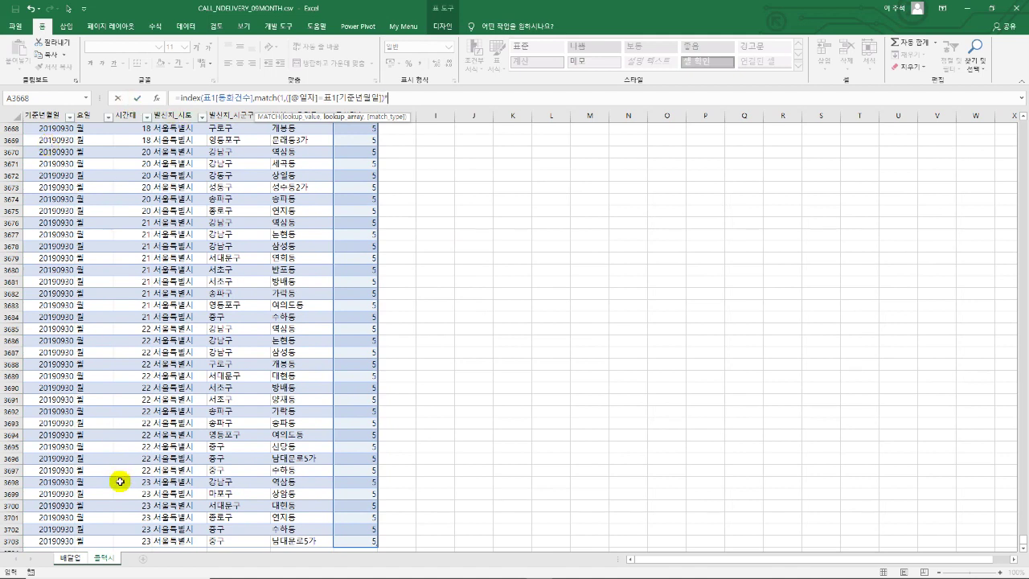
left_click(76, 559)
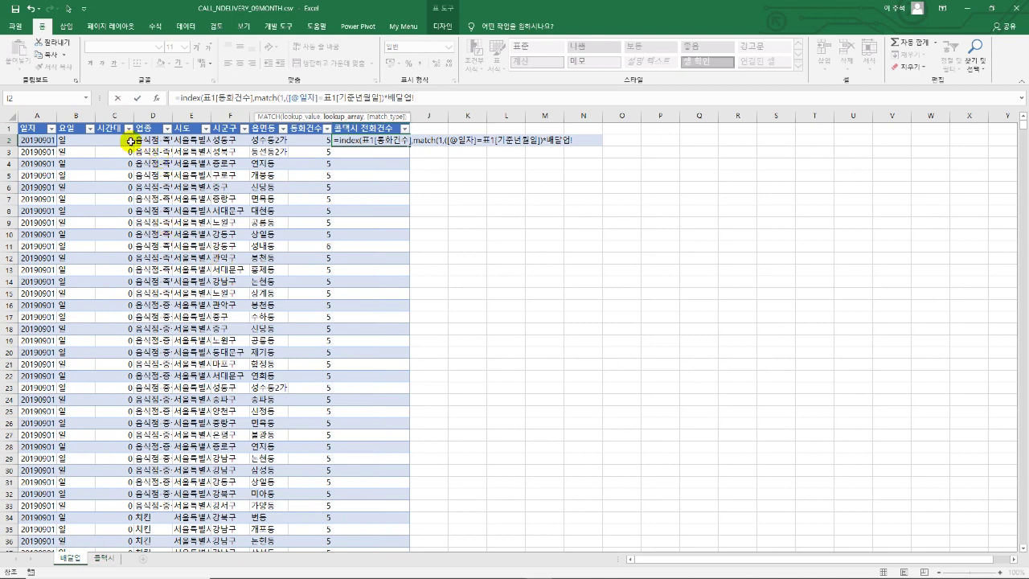
left_click(128, 140)
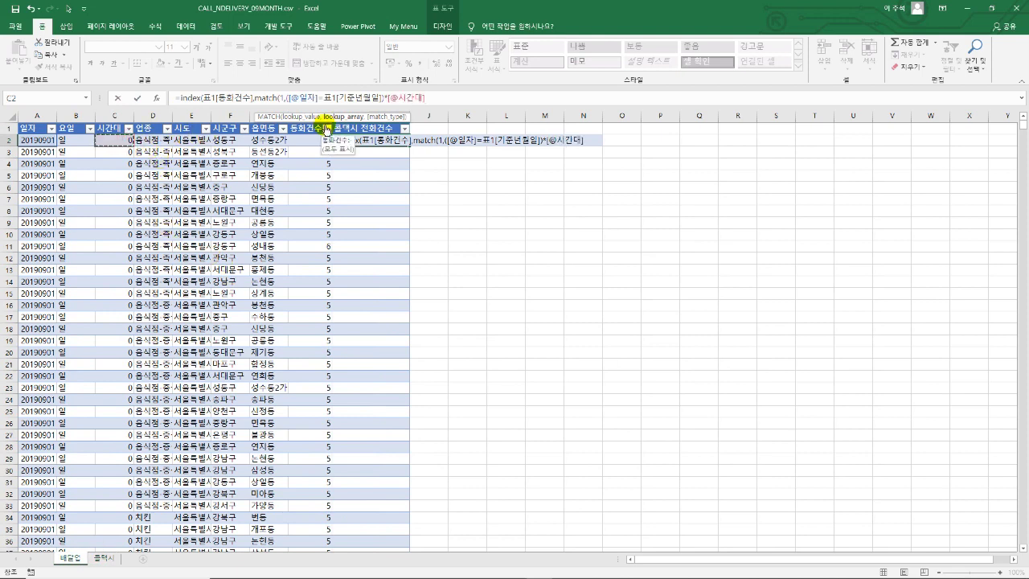
left_click(391, 97)
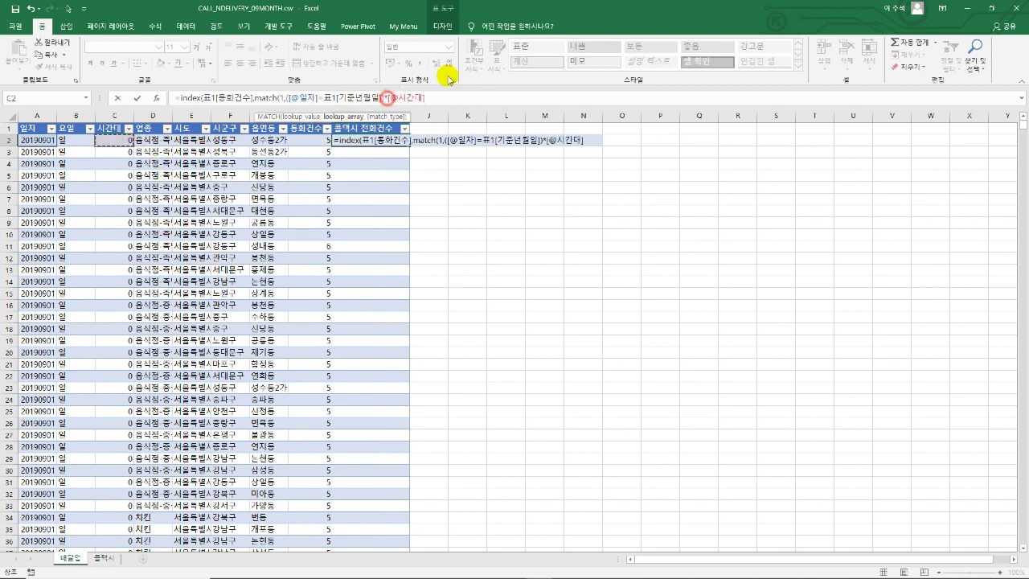
type("(")
left_click(451, 100)
key("BackSpace")
type("=")
key("Left")
type("]")
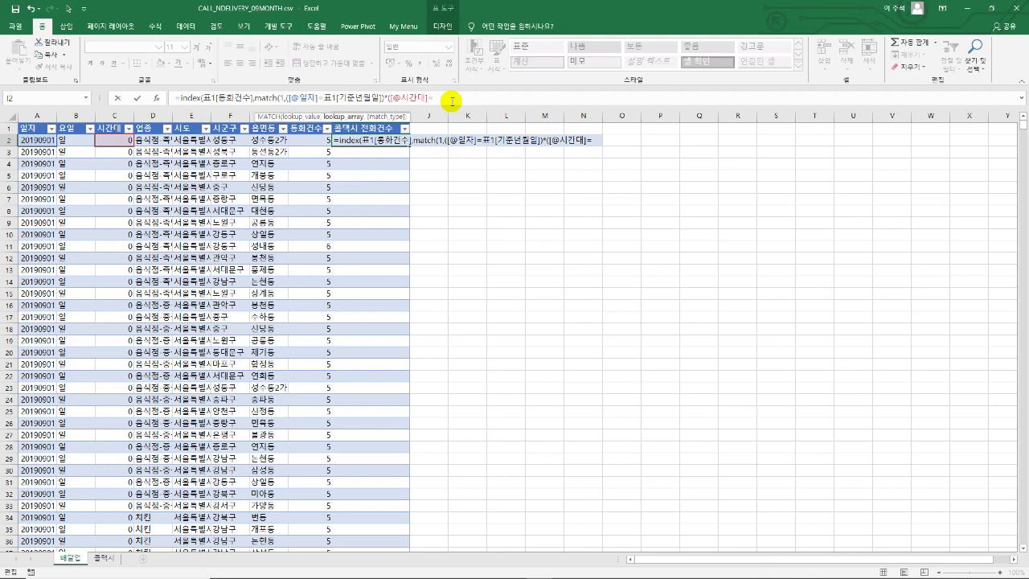
left_click(105, 557)
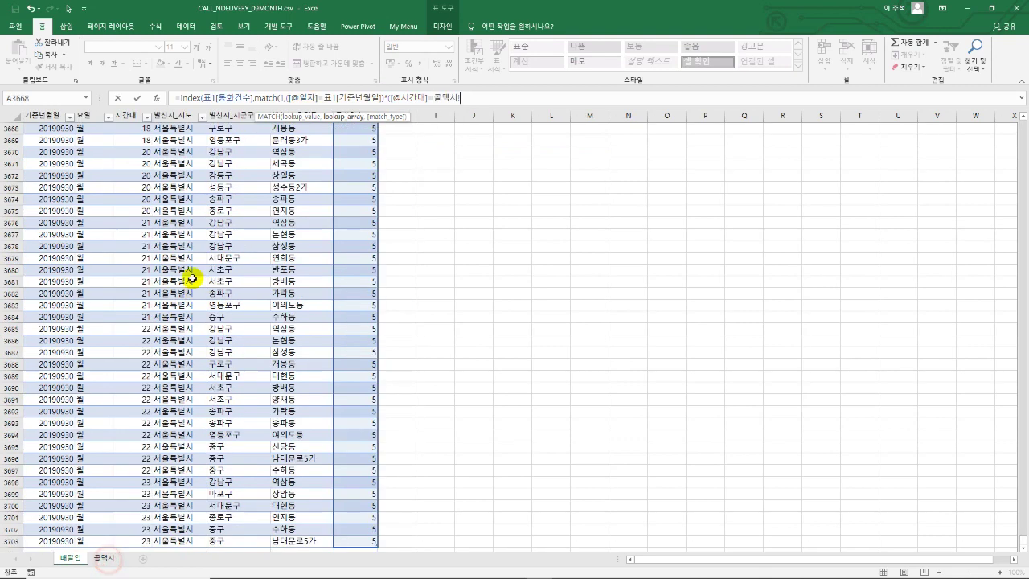
left_click(141, 164)
key("ctrl+Up")
key("Down")
key("ctrl+shift+Down")
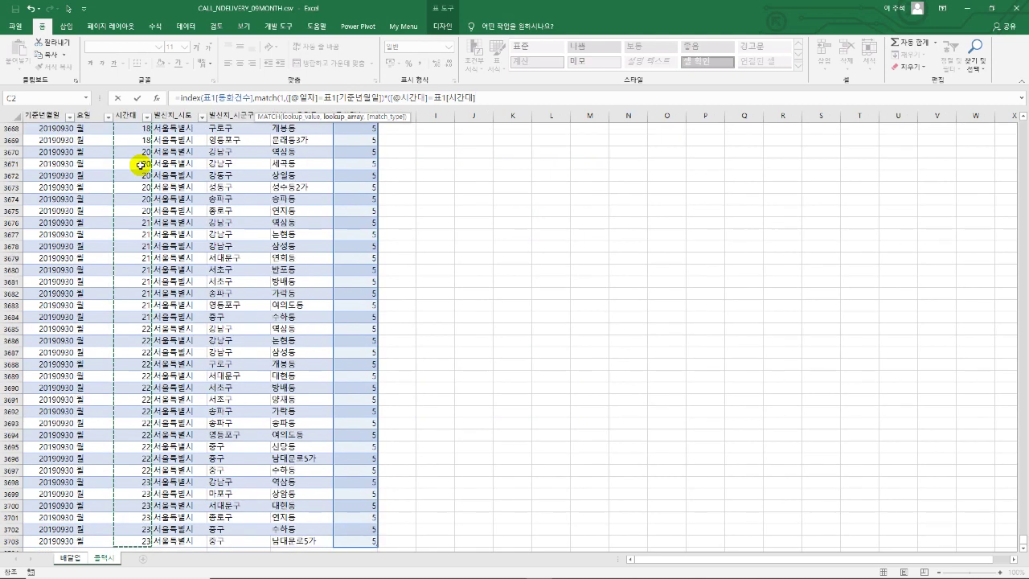
type(")")
type("*")
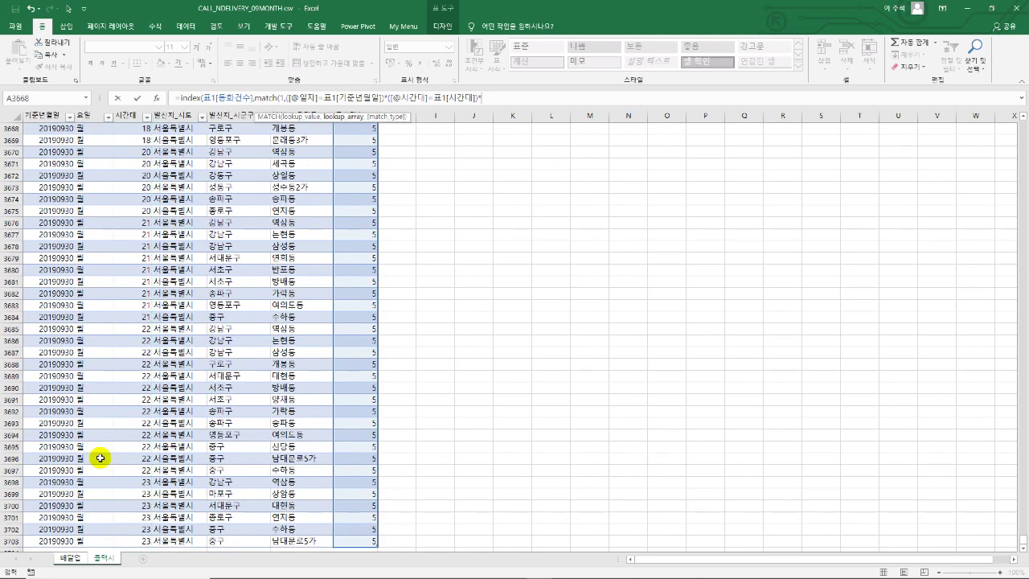
left_click(68, 558)
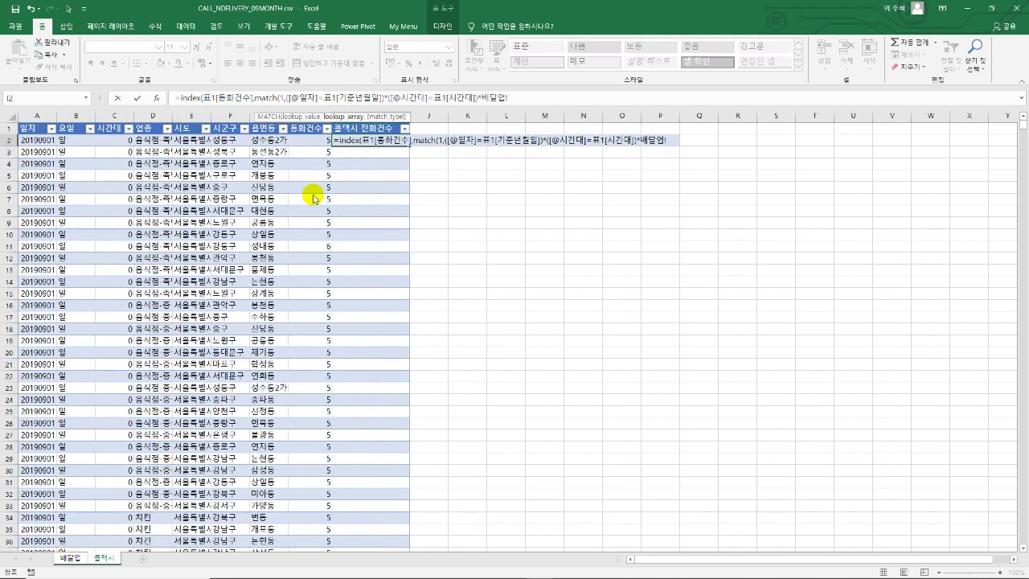
left_click(271, 140)
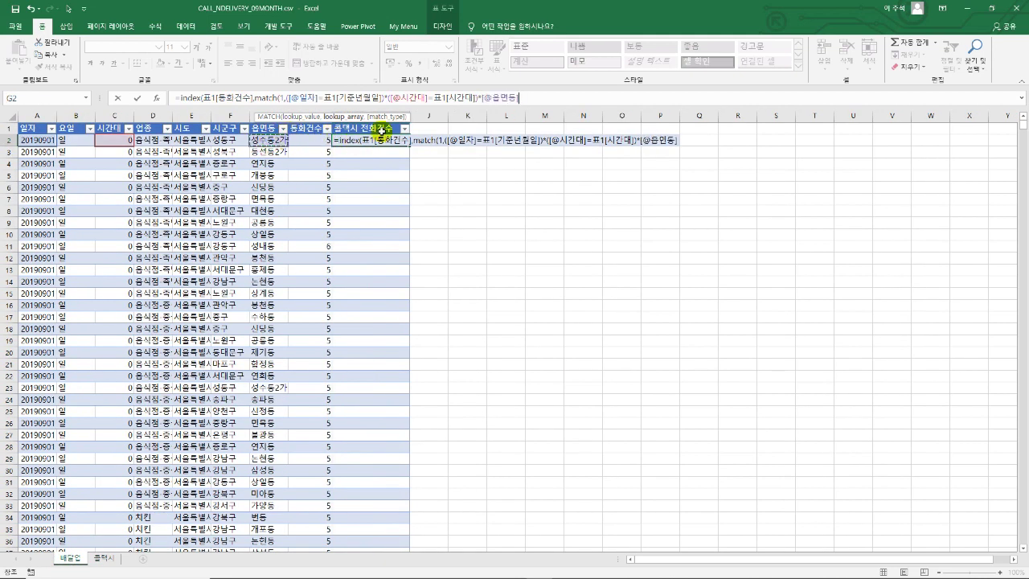
key("BackSpace")
key("BackSpace")
key("BackSpace")
key("BackSpace")
key("BackSpace")
key("BackSpace")
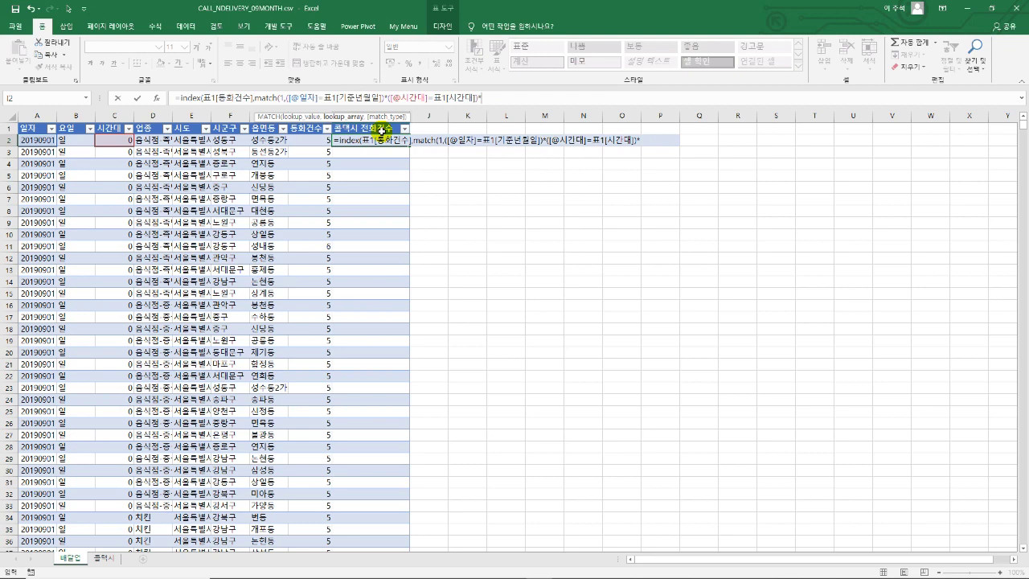
left_click(272, 142)
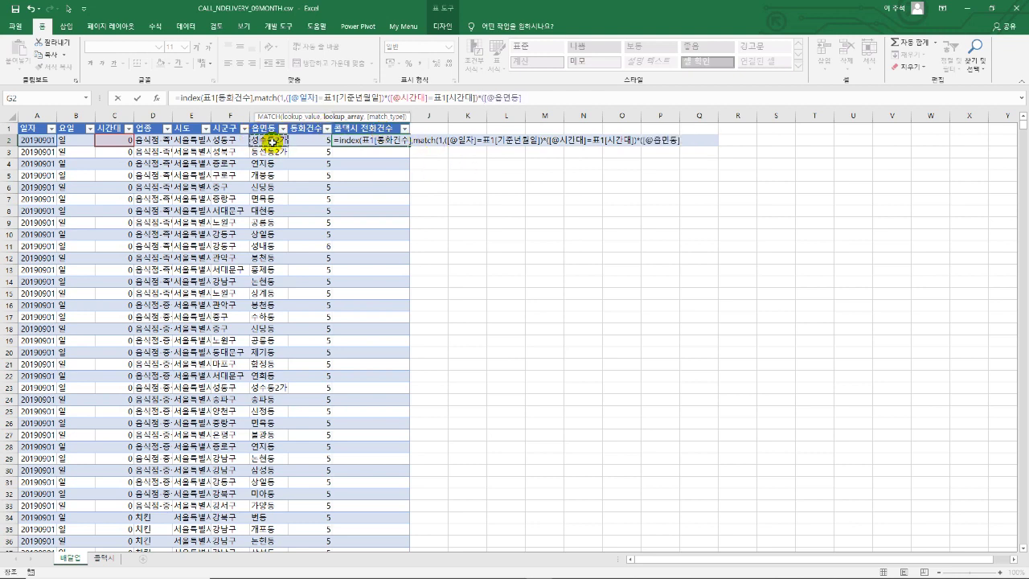
type("=")
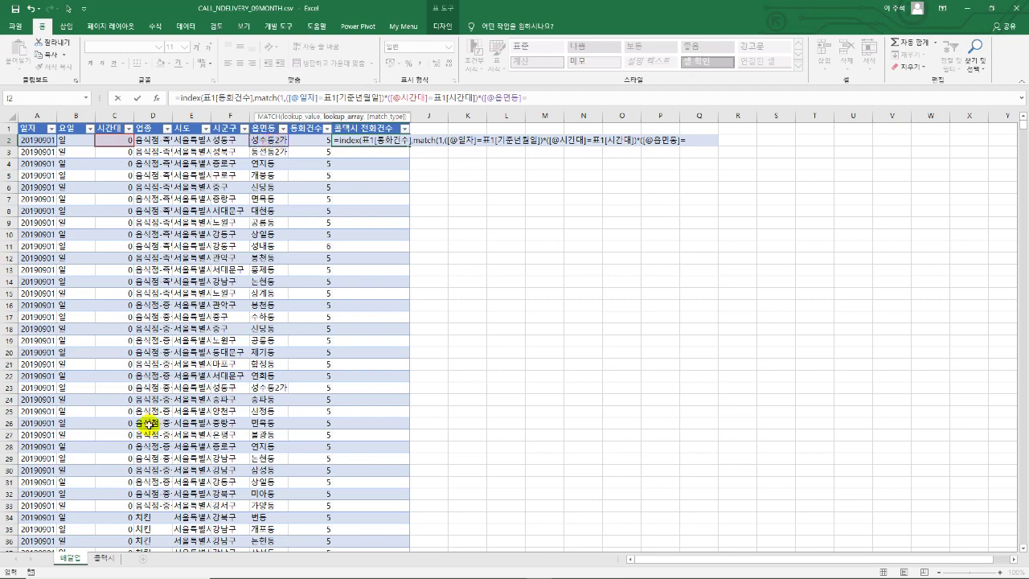
left_click(112, 563)
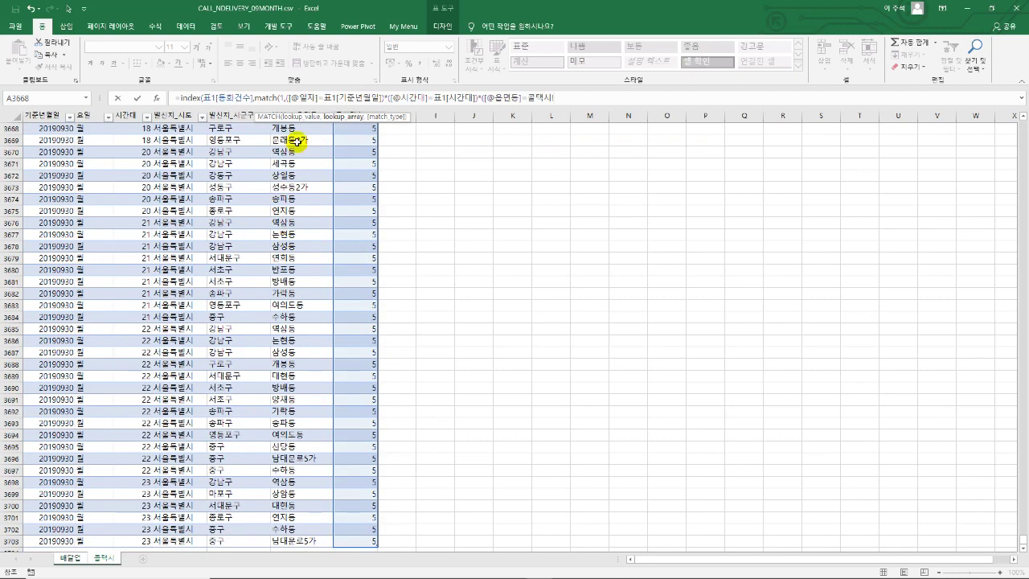
left_click(294, 147)
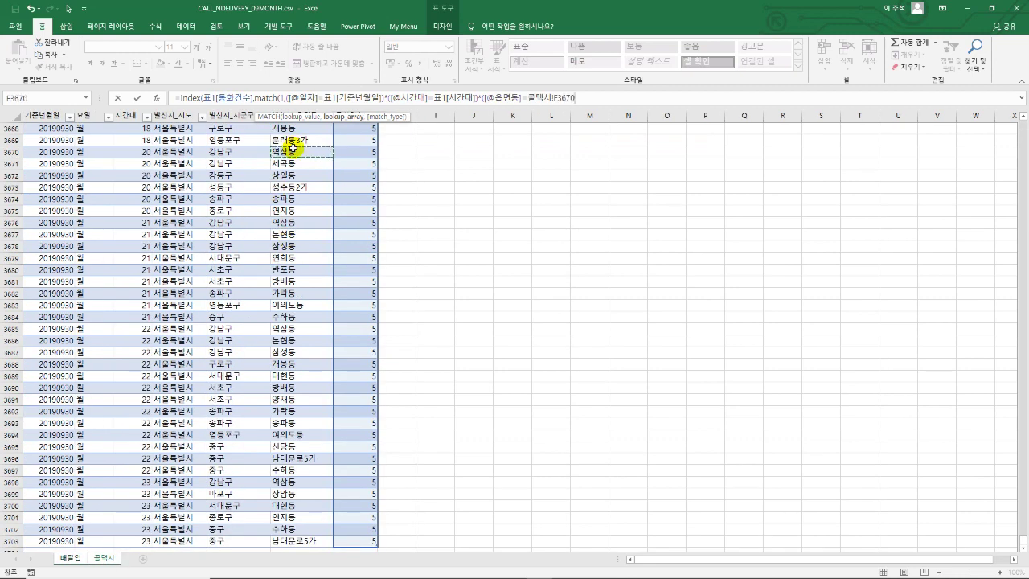
key("ctrl+Up")
key("ctrl+shift+Down")
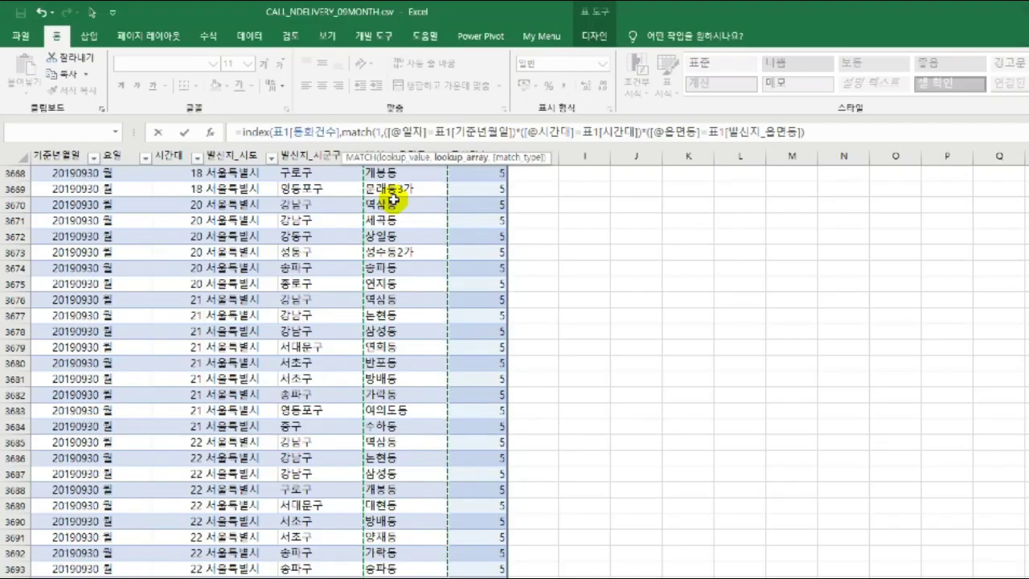
type(")")
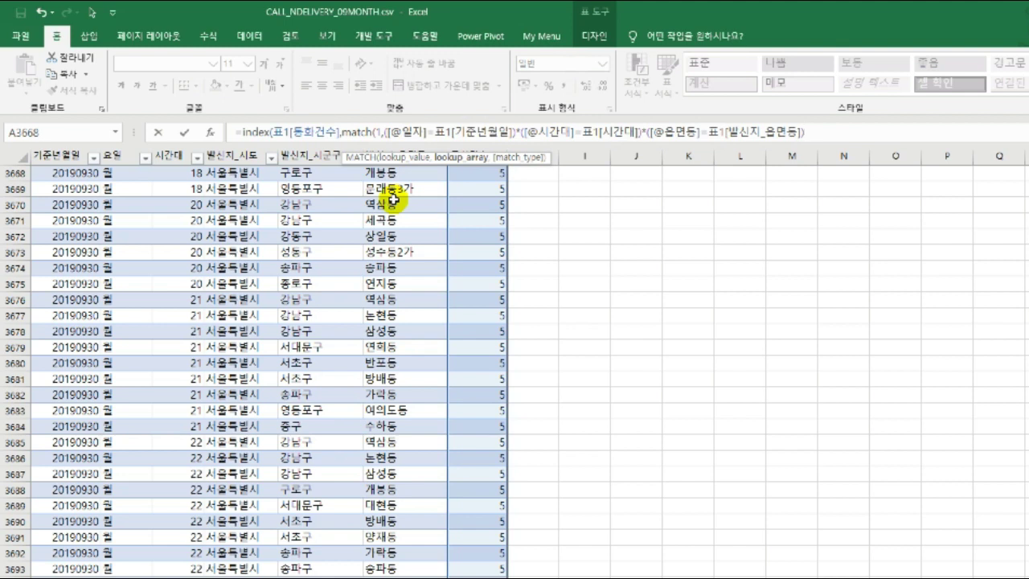
Give MATCH the exact-match 0 argument, wrap everything in IFERROR(...,""), and enter it.
type(",")
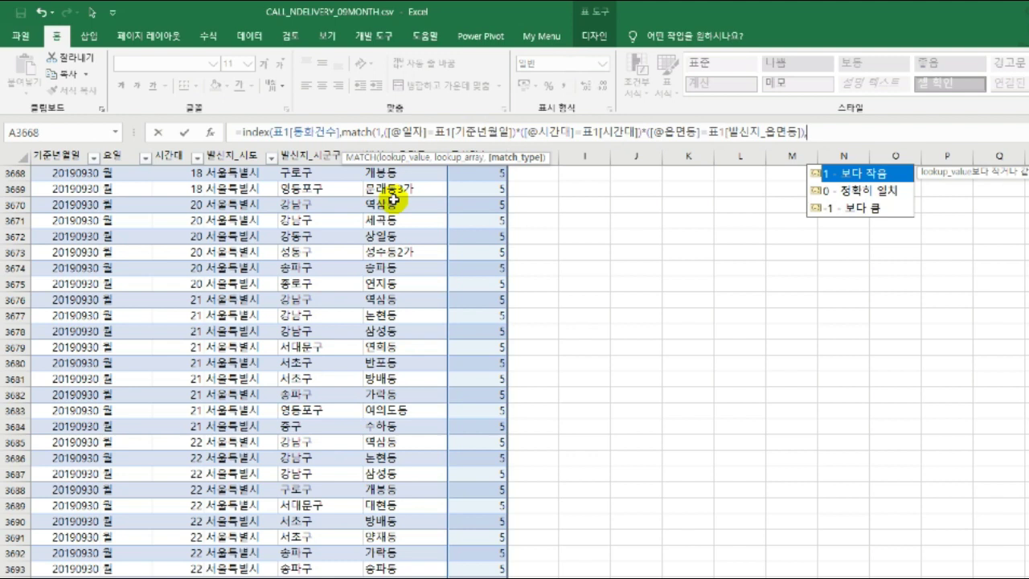
type("0")
type(")")
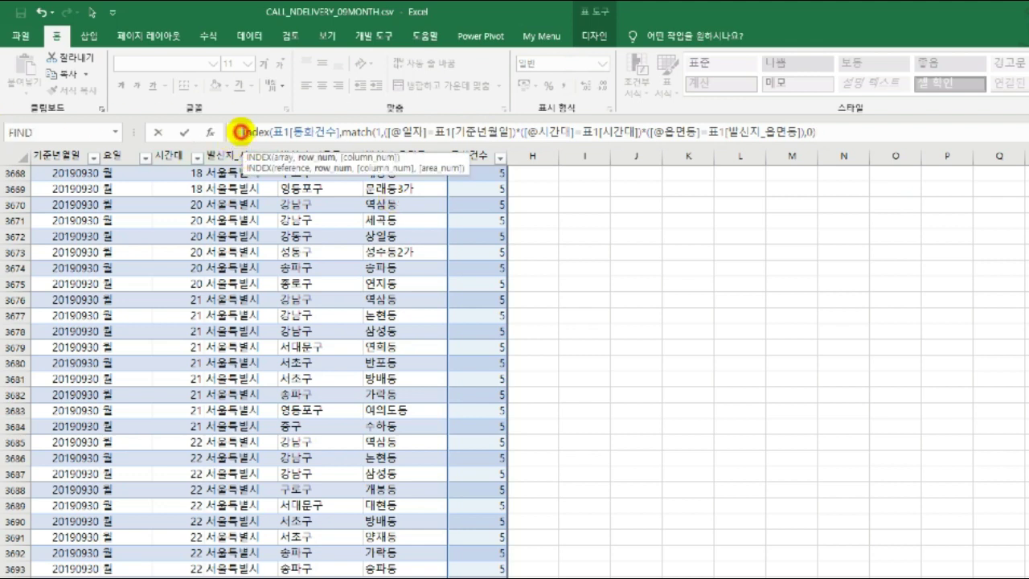
left_click(240, 131)
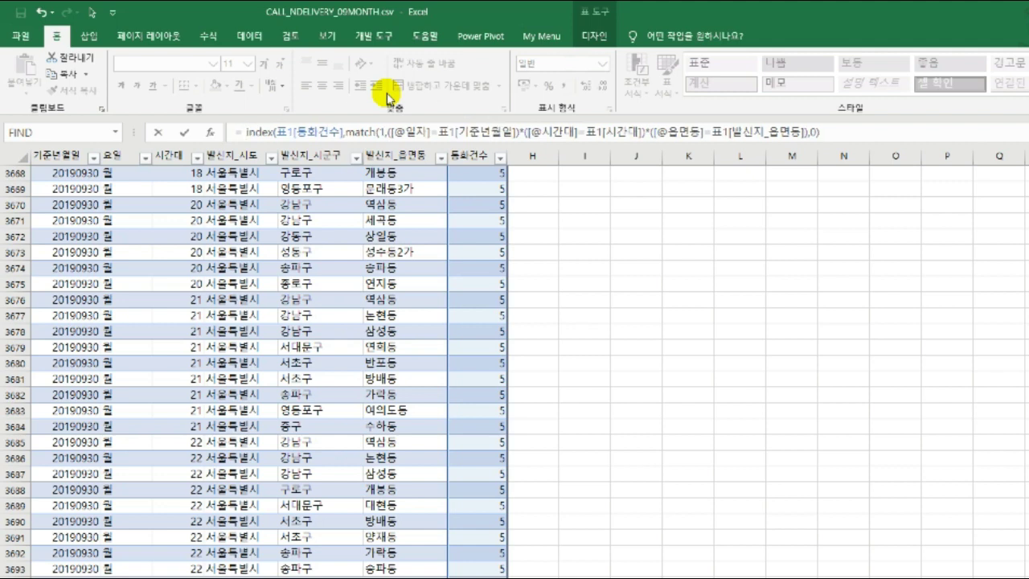
type("iferror")
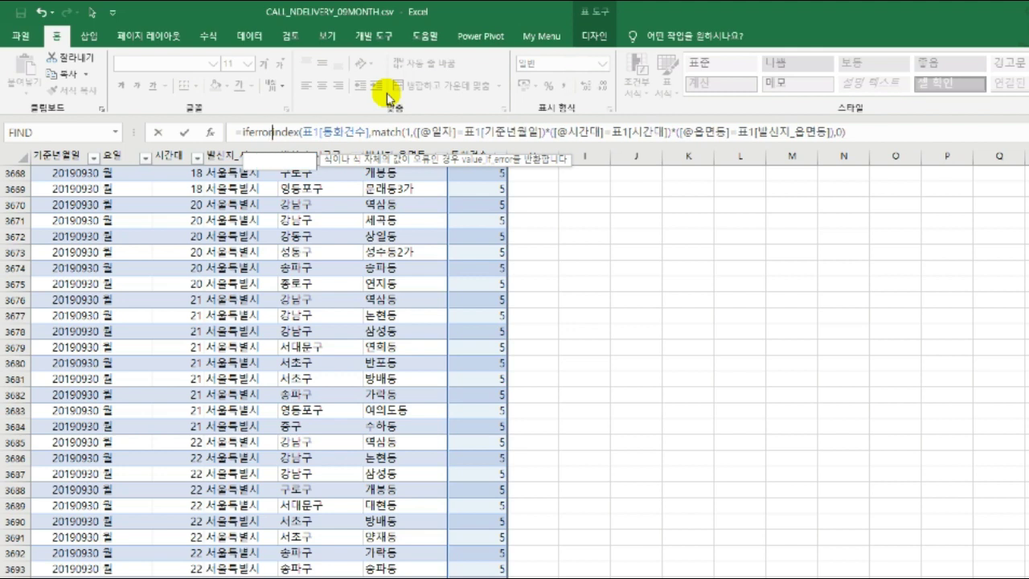
type("(")
left_click(886, 132)
type(",\"\")")
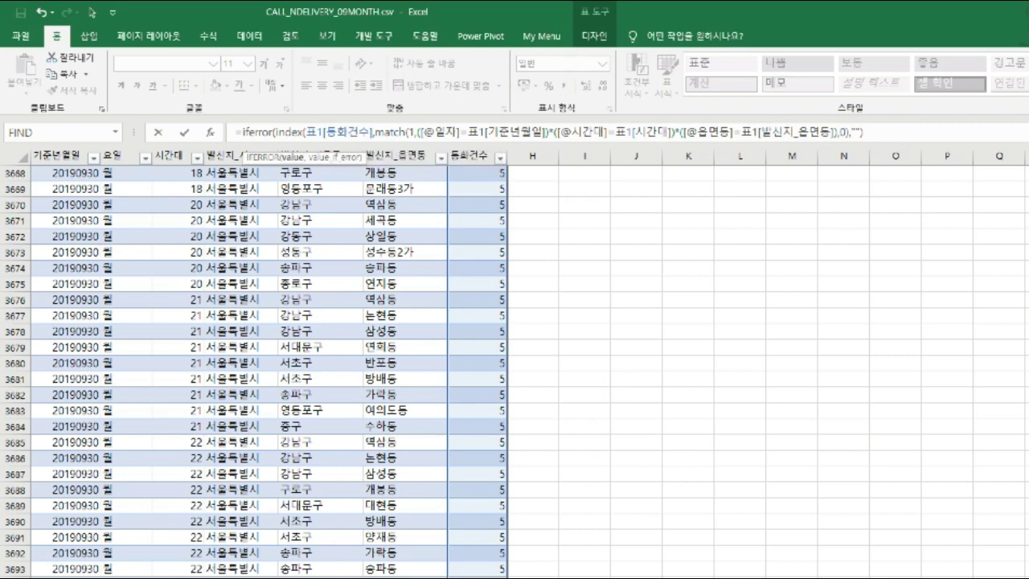
key("Return")
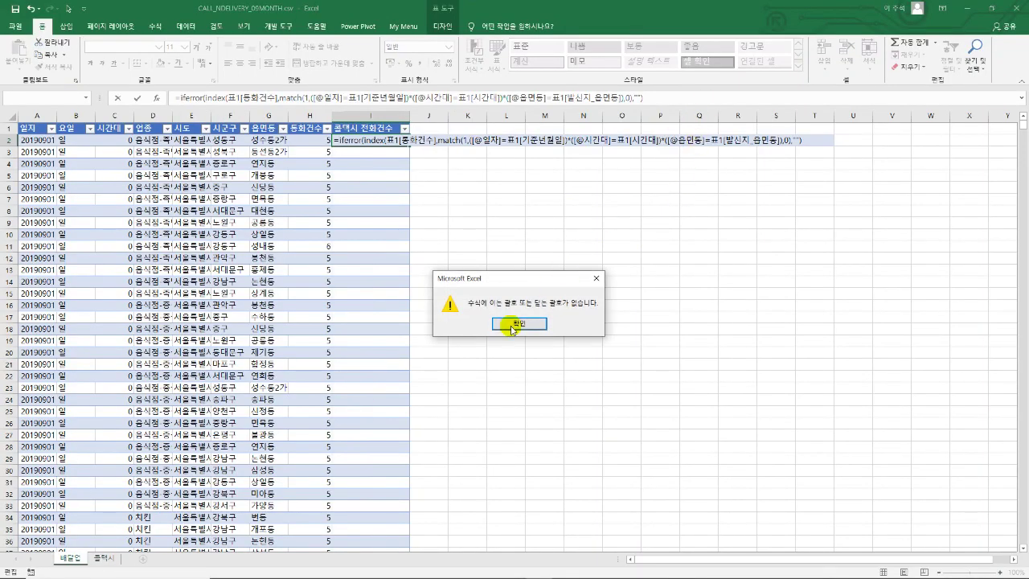
Dismiss the missing-parenthesis warning and add the ) closing MATCH after its 0.
left_click(512, 324)
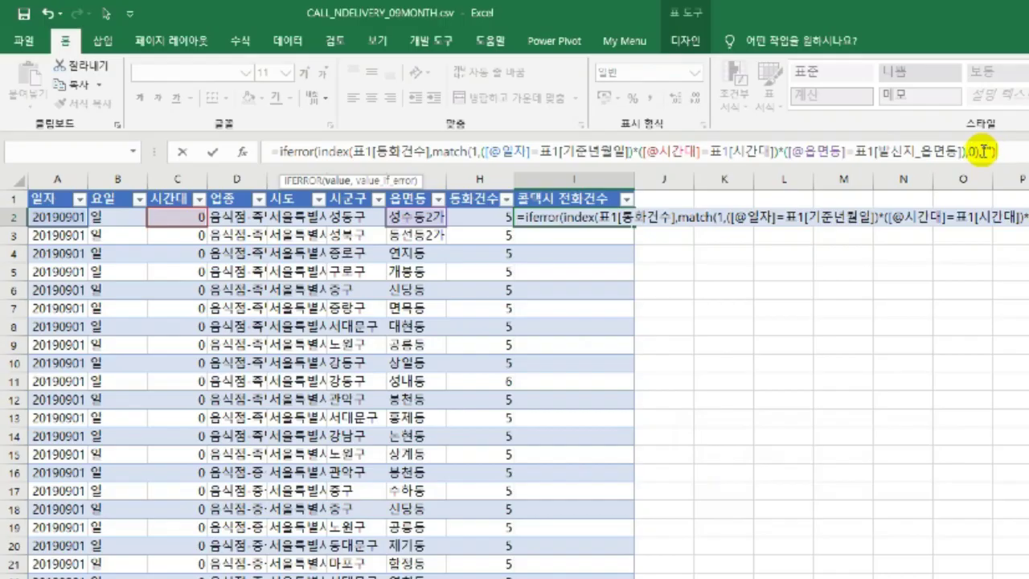
left_click(976, 152)
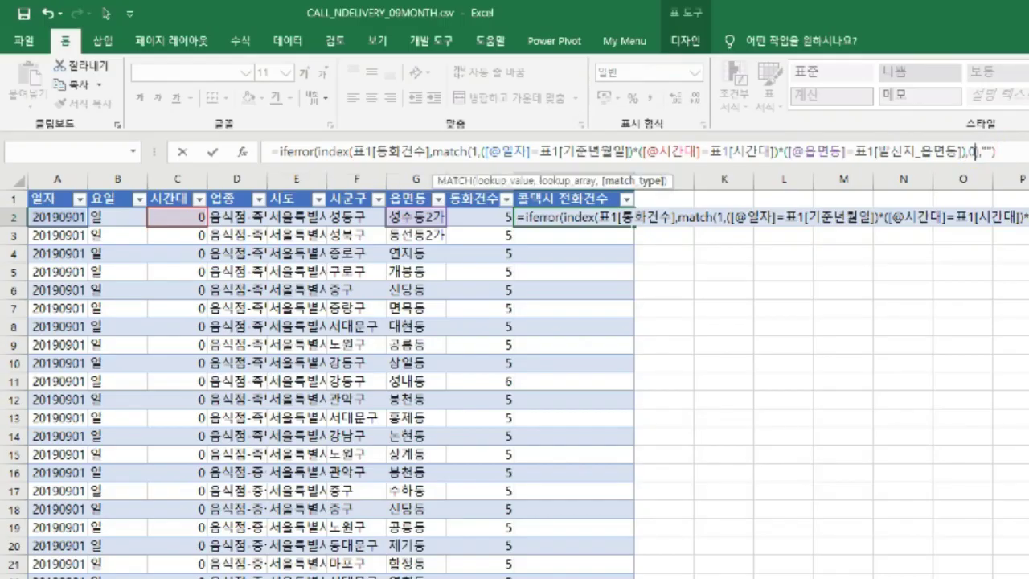
type(")")
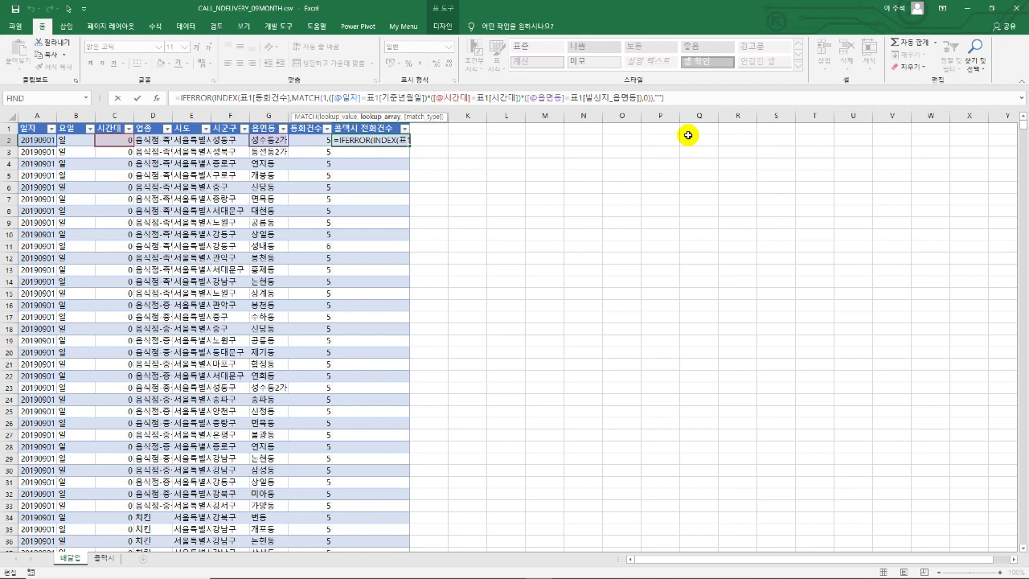
key("Right")
Start the Alarms & Clock stopwatch to time the lookup formula's calculation.
left_click(688, 135)
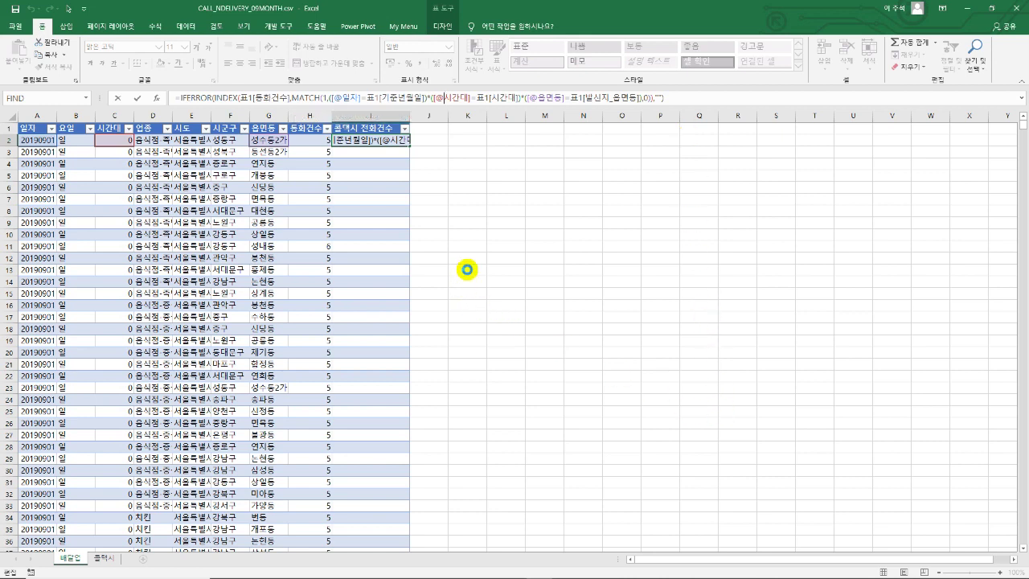
mouse_move(451, 575)
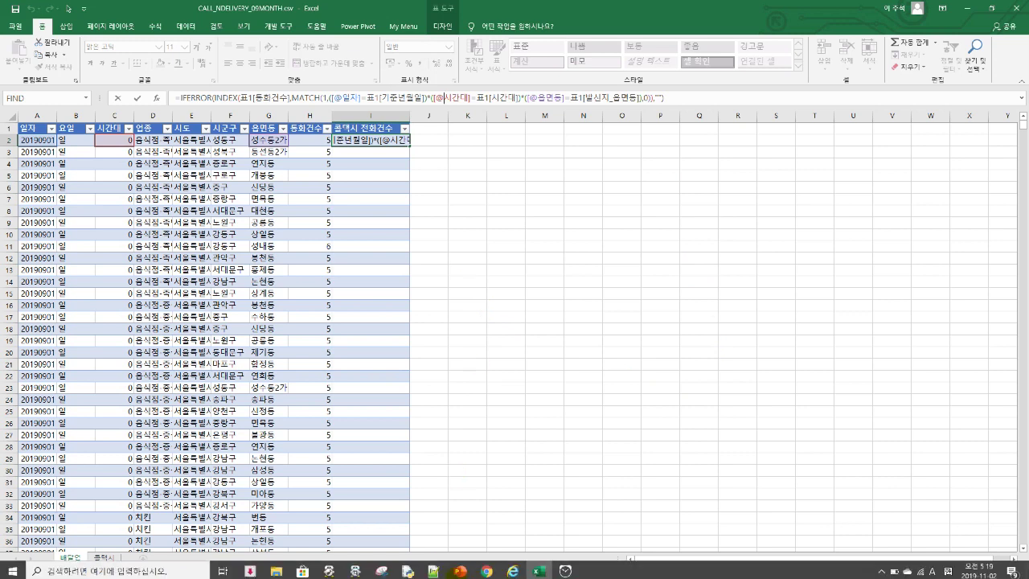
left_click(560, 571)
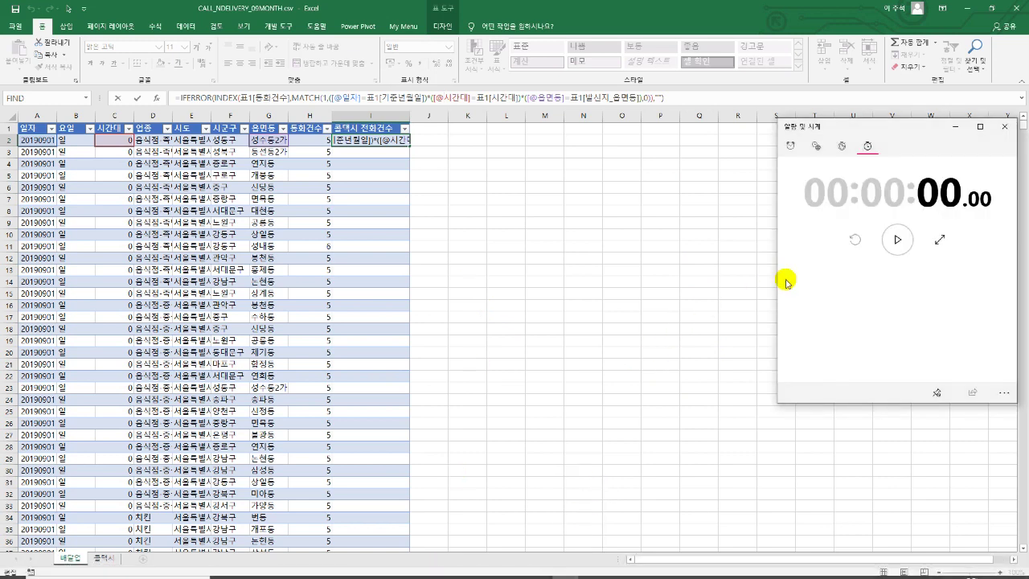
left_click(897, 240)
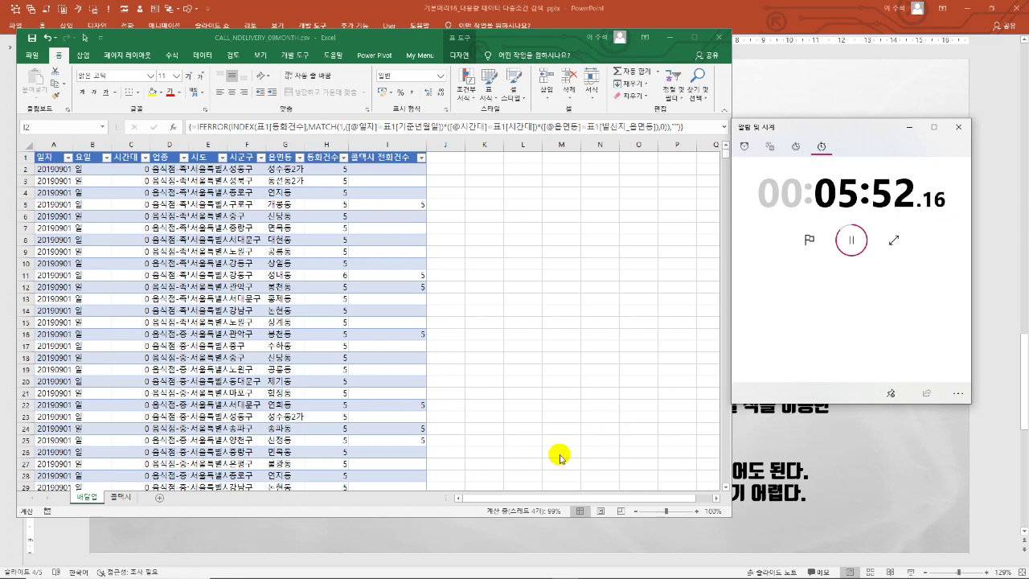
Stop the stopwatch, check the 배달업 table's last row, then go to the 콜택시 sheet.
left_click(852, 241)
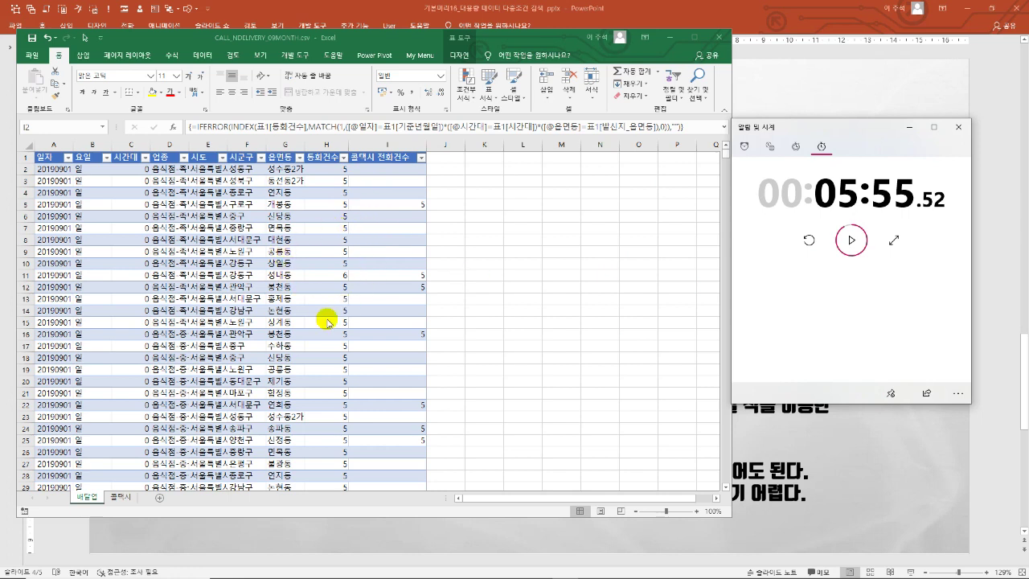
left_click(63, 181)
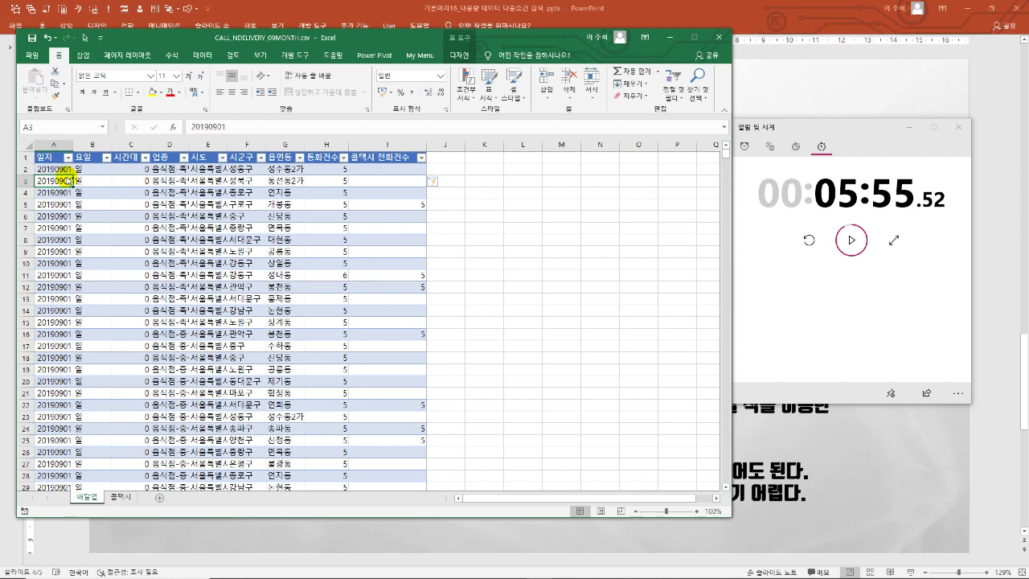
key("ctrl+Down")
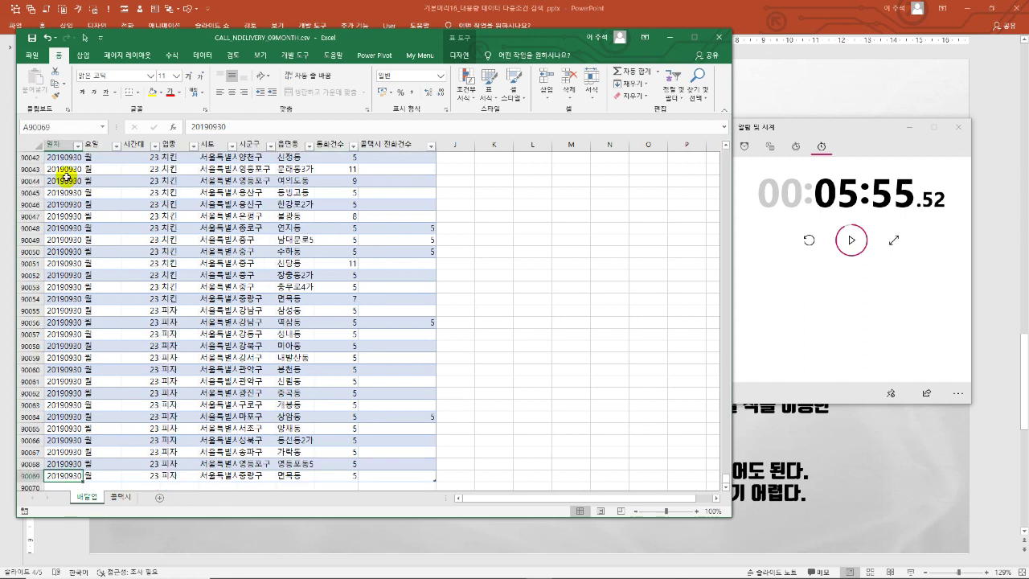
left_click(117, 497)
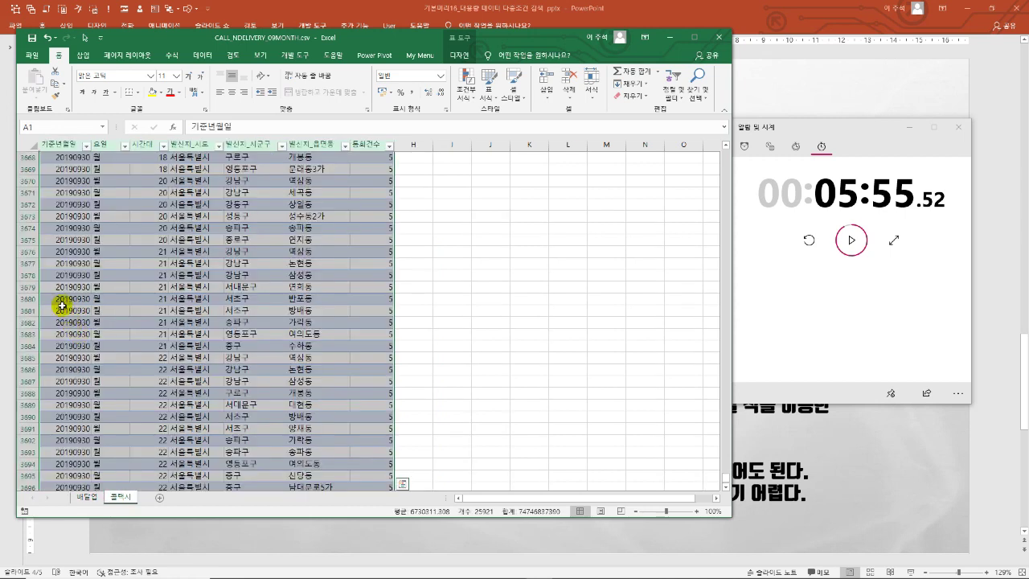
left_click(64, 309)
Jump to the last row of the 콜택시 records.
key("ctrl+Down")
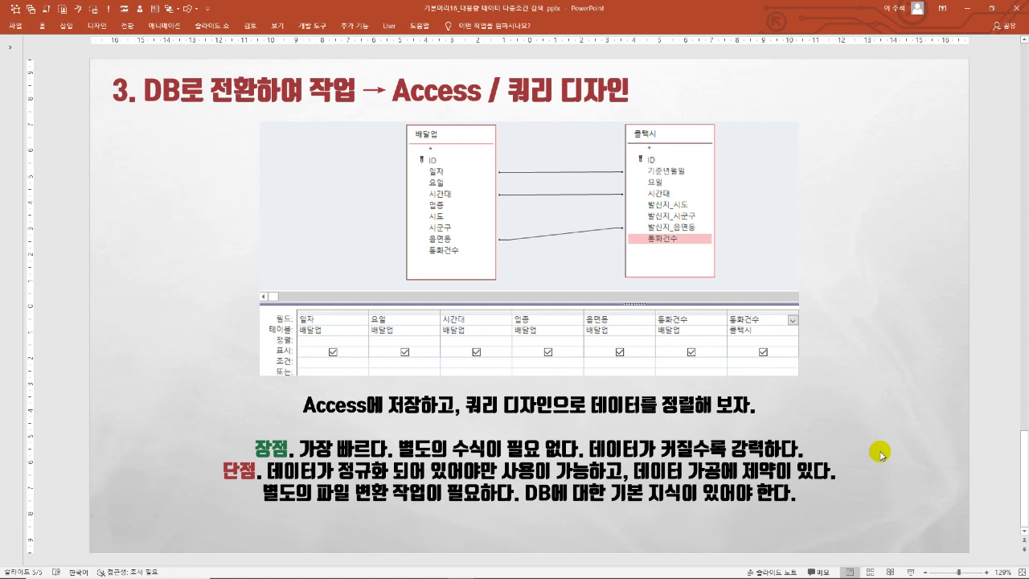
Launch Access from the Start menu and create a new blank database.
key("super")
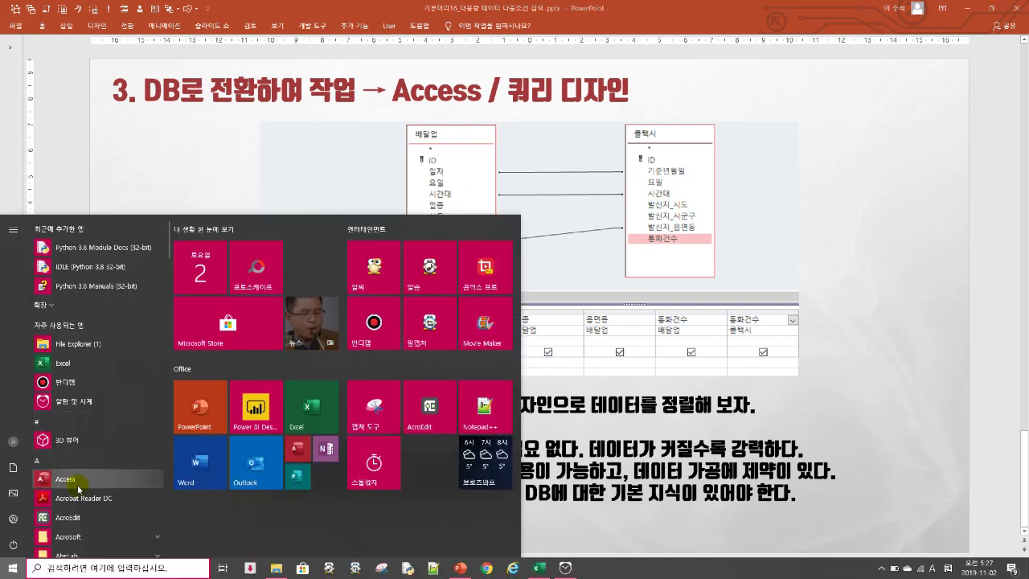
left_click(76, 482)
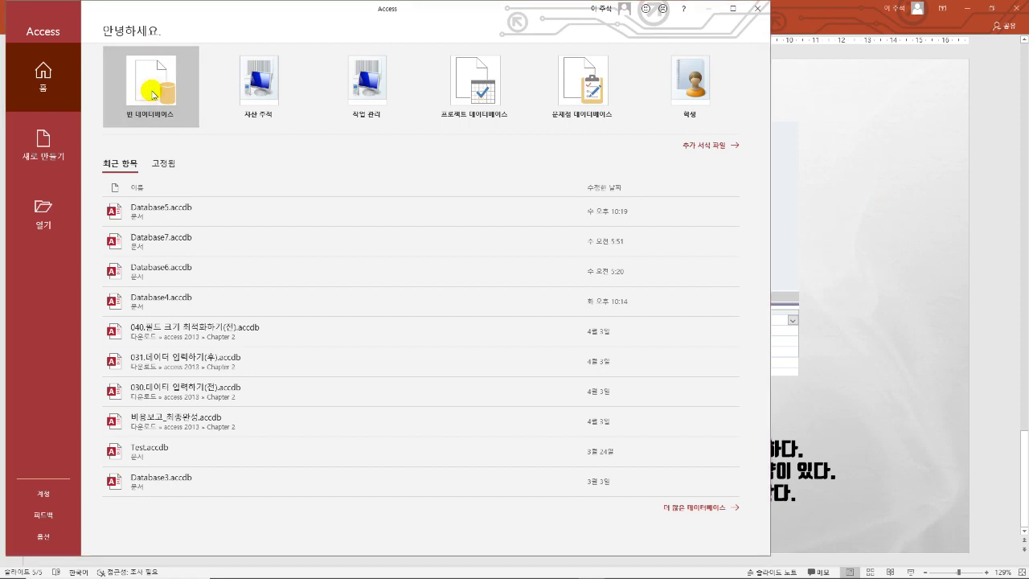
left_click(153, 94)
key("Return")
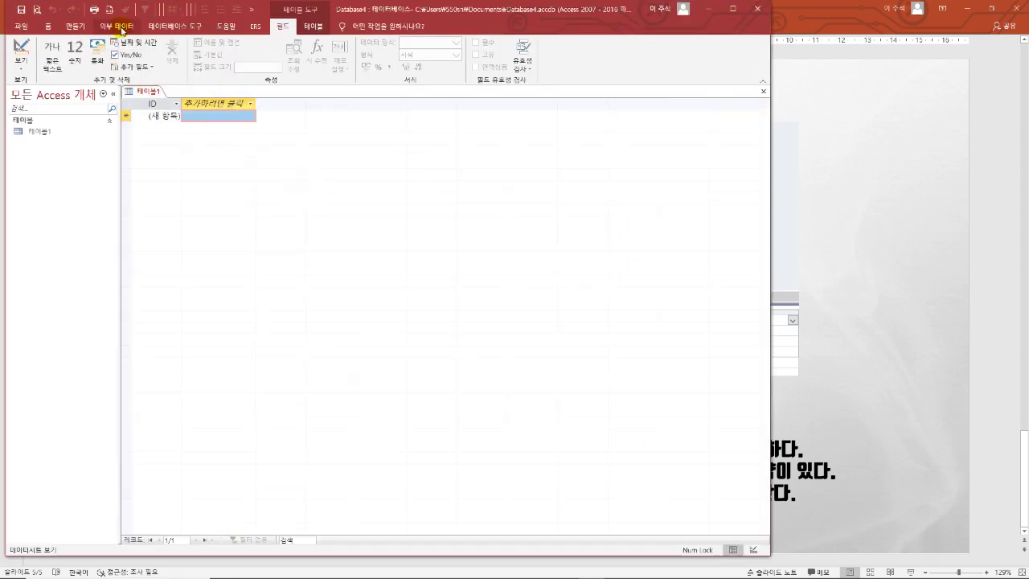
Start a Text File import from New Data Source > From File and browse for the source file.
left_click(122, 29)
left_click(33, 73)
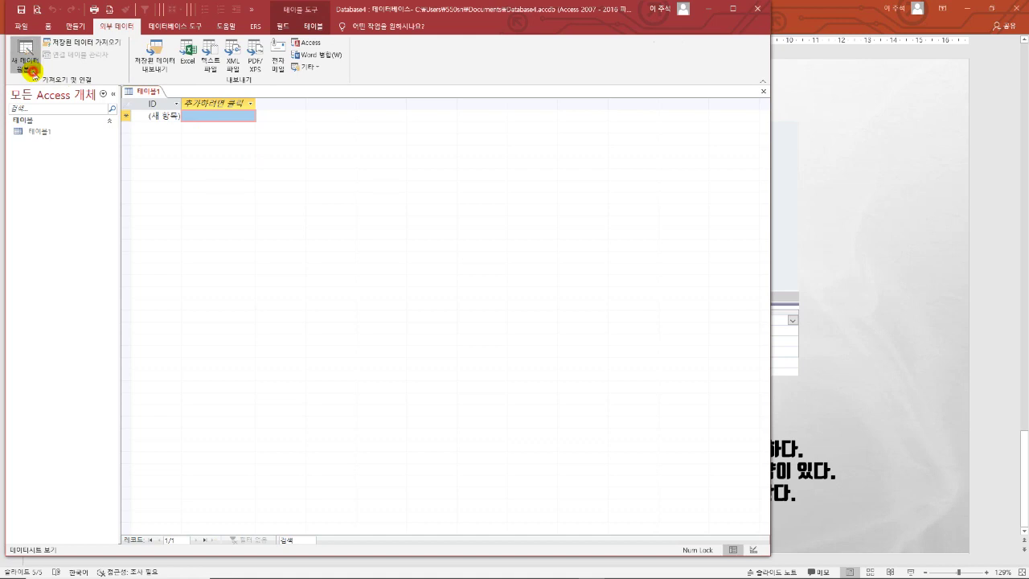
mouse_move(53, 88)
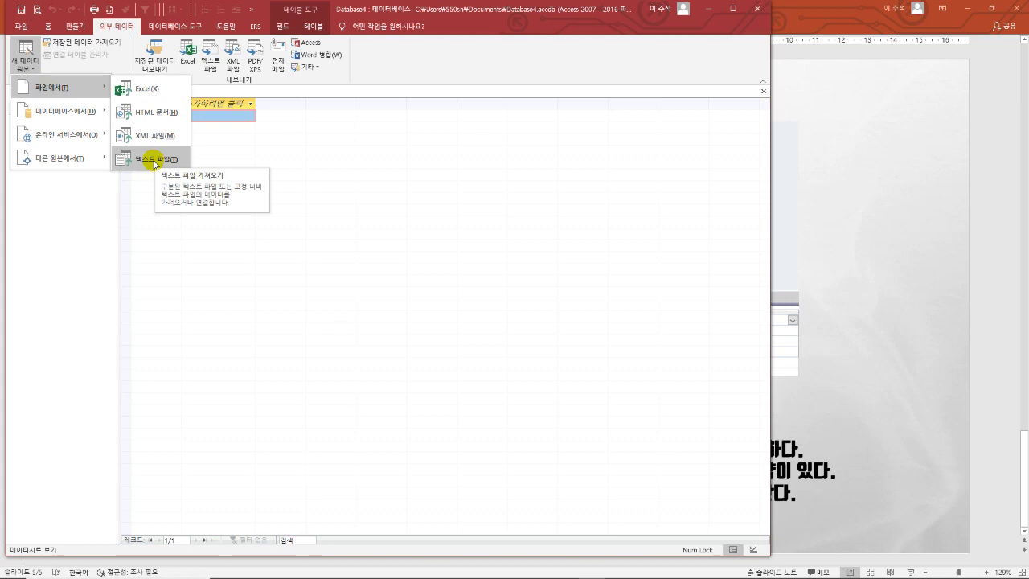
left_click(141, 159)
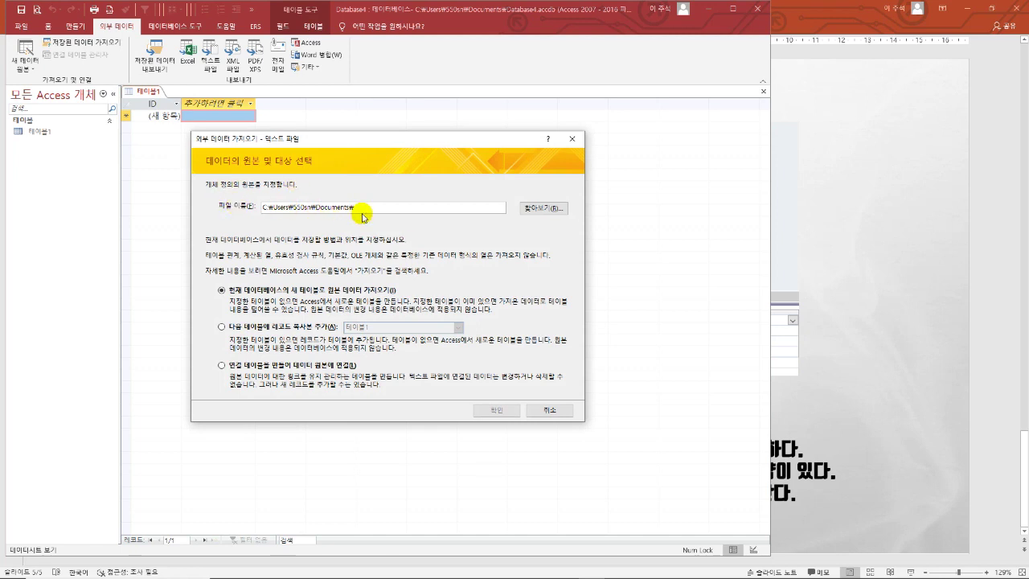
left_click(530, 208)
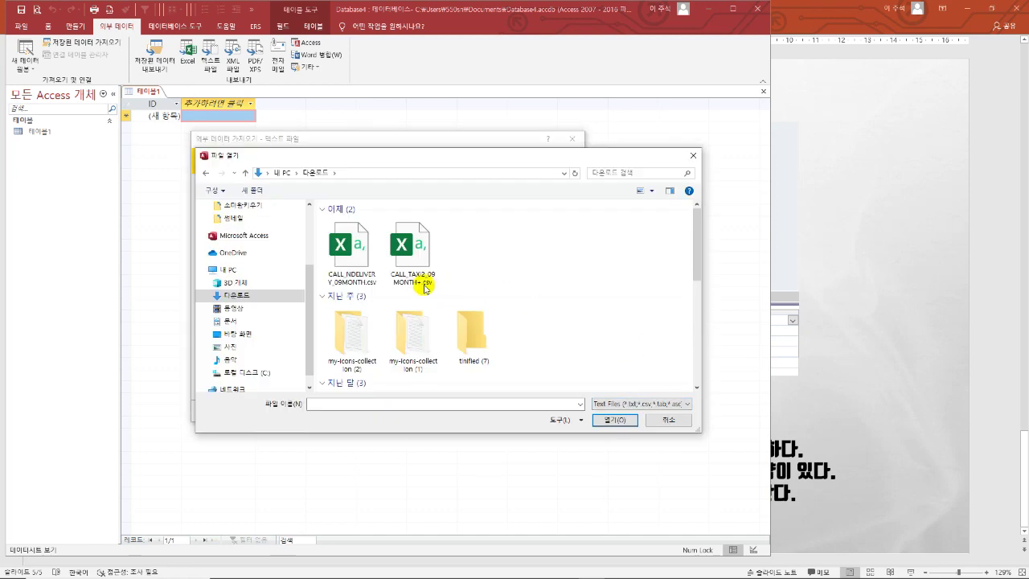
Choose CALL_NDELIVERY_09MONTH.csv from Downloads as the source and import into a new table.
left_click(356, 252)
left_click(614, 420)
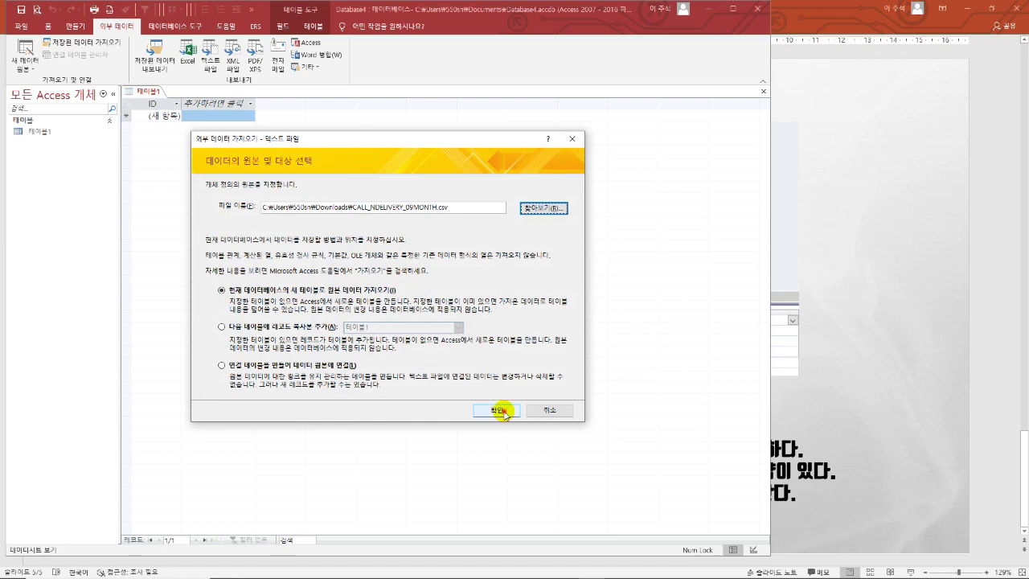
left_click(496, 410)
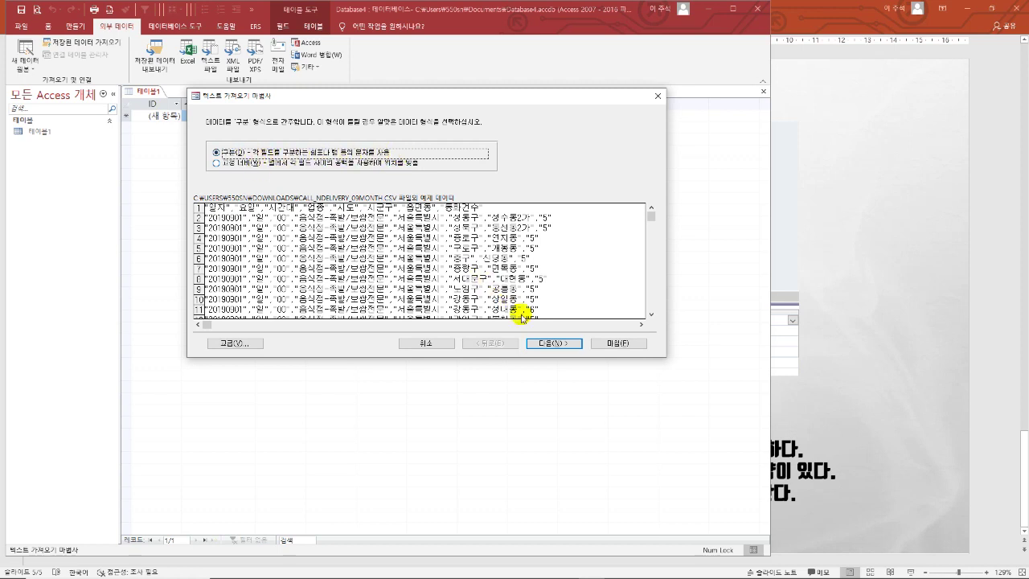
Import as delimited text with first-row field names and an automatically added ID primary key.
left_click(546, 342)
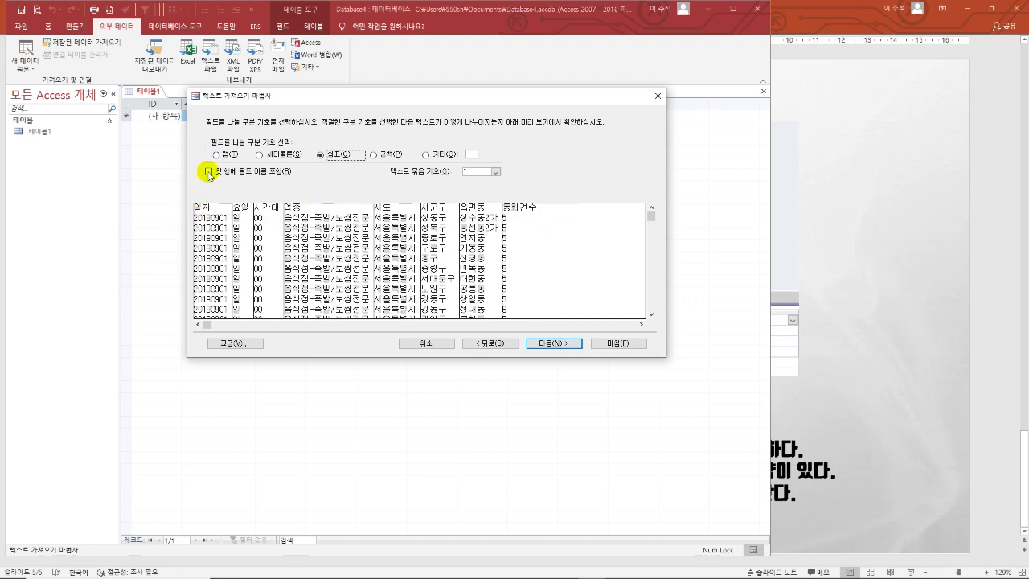
left_click(209, 171)
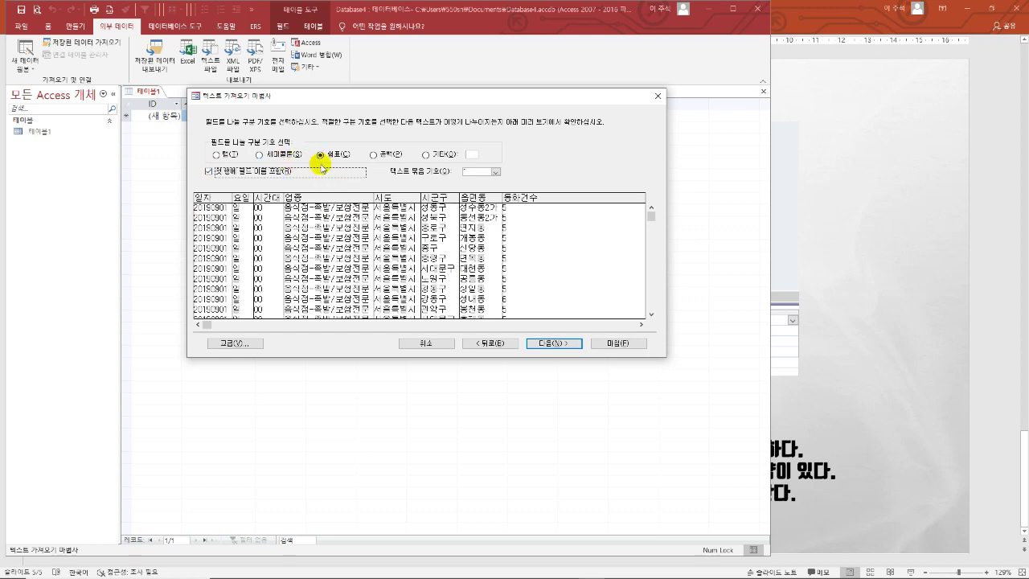
left_click(552, 343)
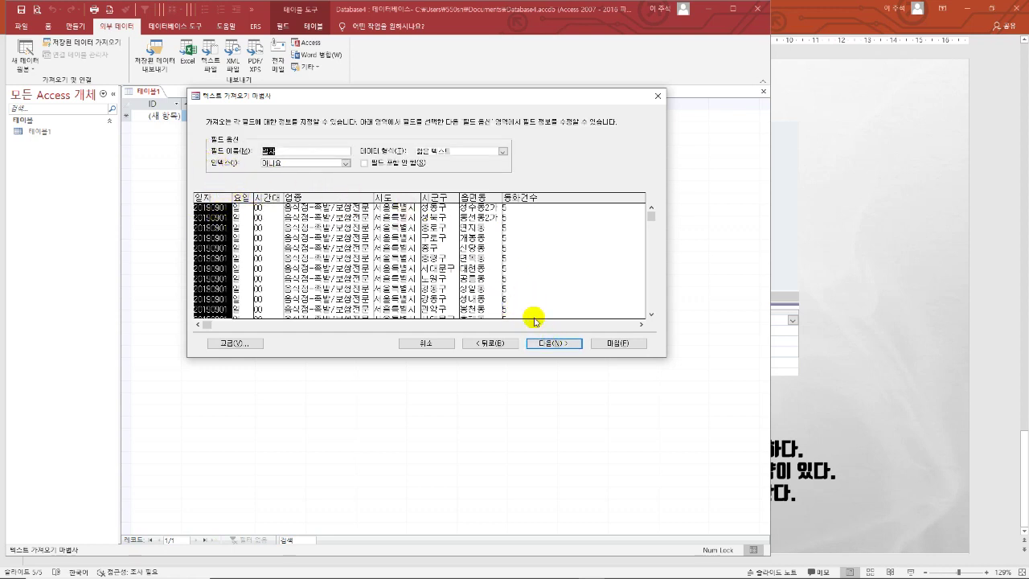
left_click(549, 344)
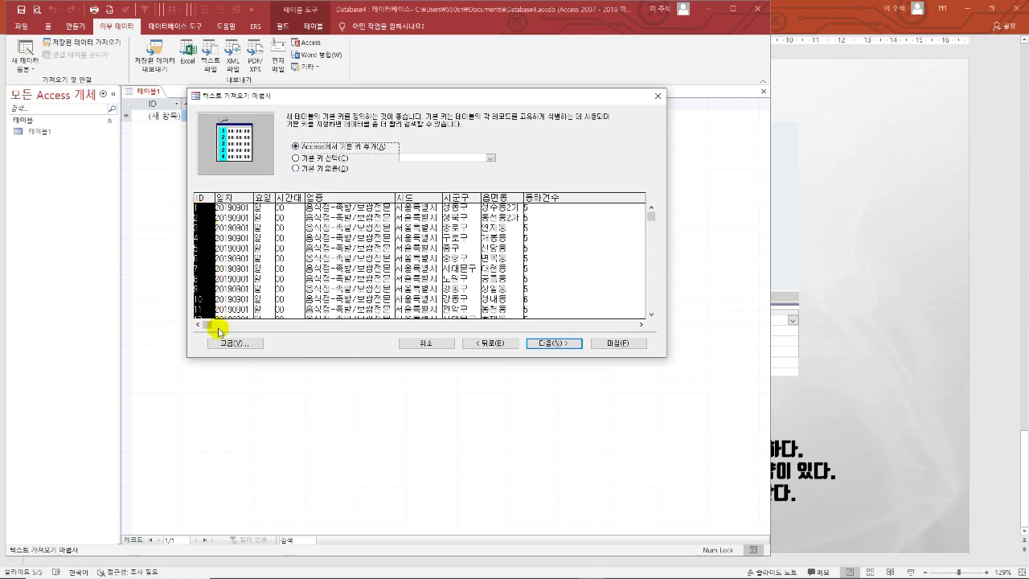
left_click(564, 346)
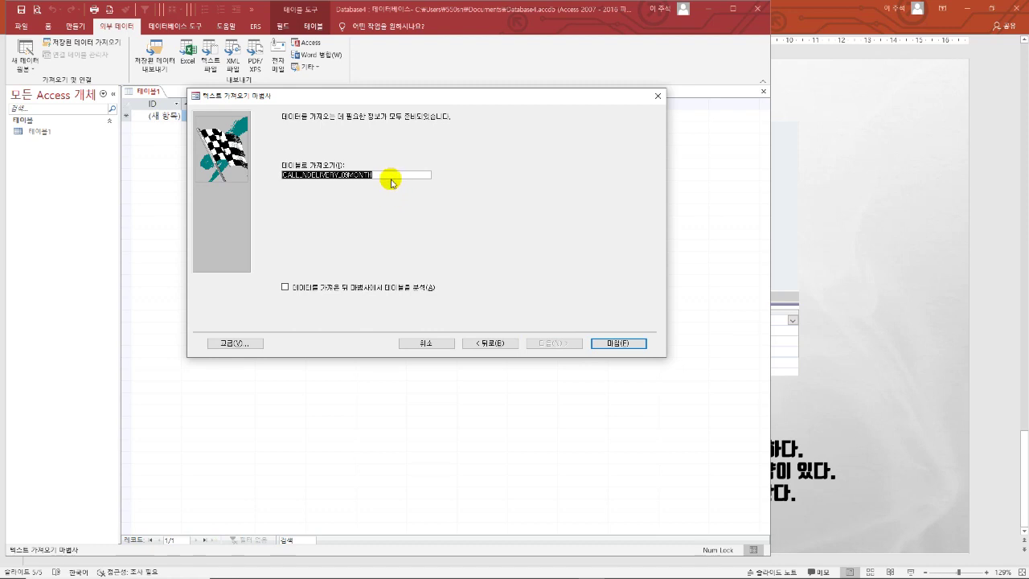
Name the new table 배달업 and finish the import without saving the import steps.
type("co")
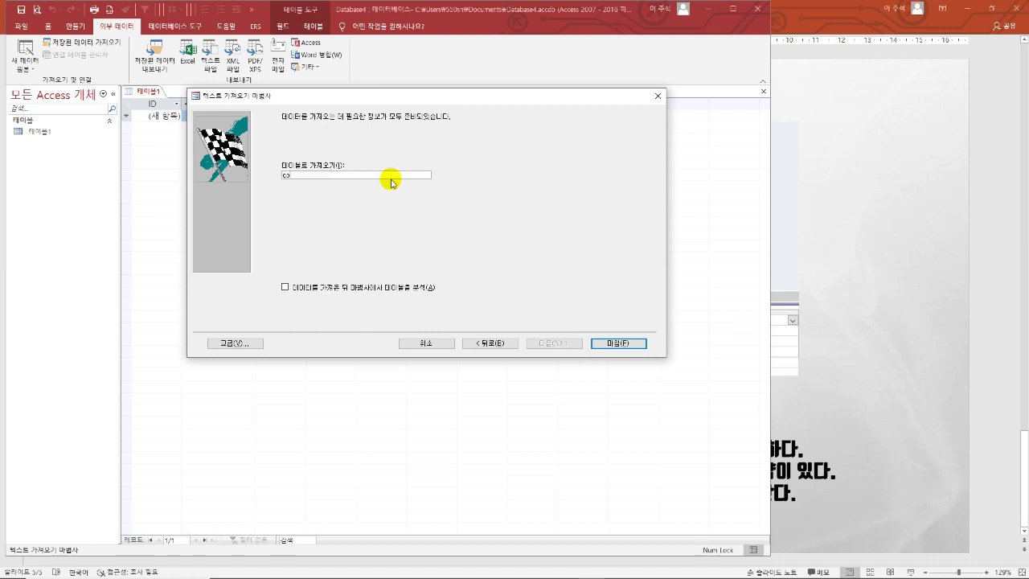
type("달이")
left_click(634, 342)
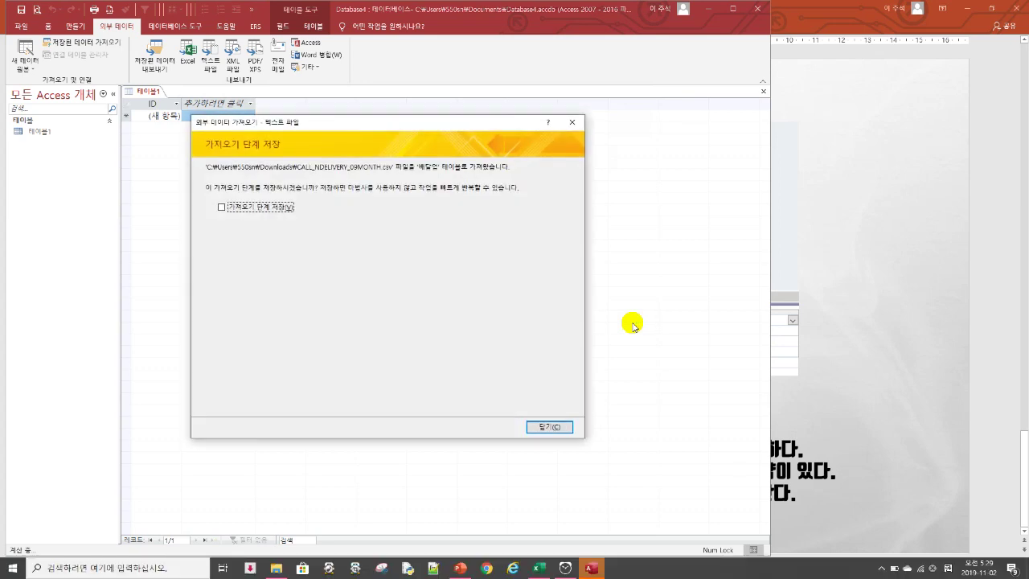
left_click(552, 430)
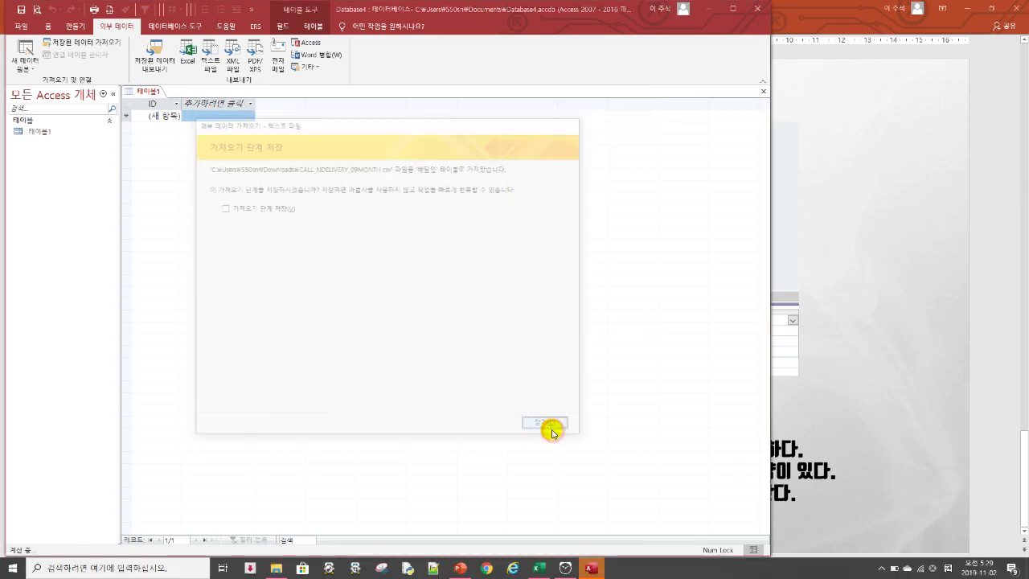
left_click(34, 132)
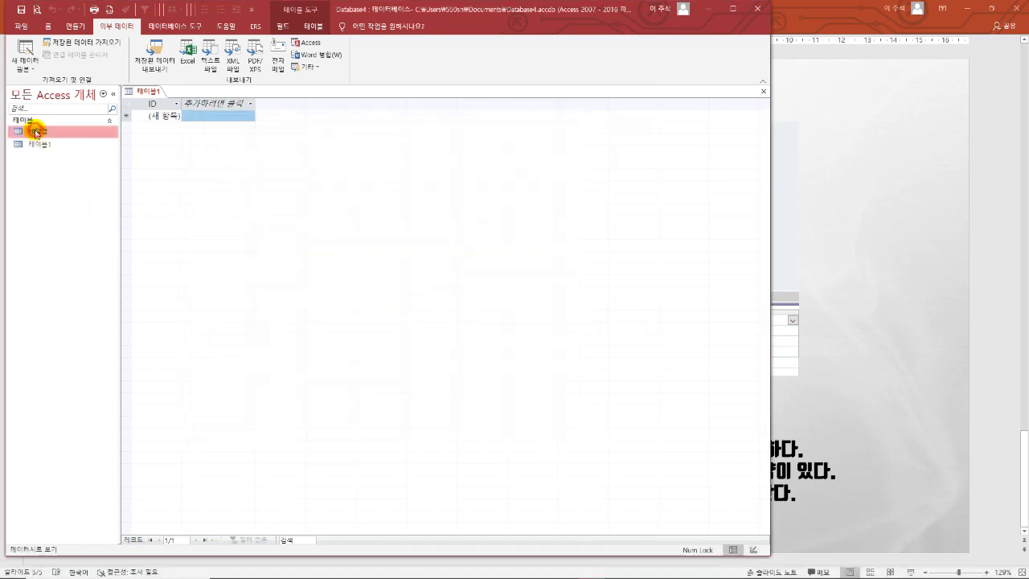
Review the 배달업 records, then start importing CALL_TAXI2_09MONTH+.csv as text into a new table.
double_click(39, 132)
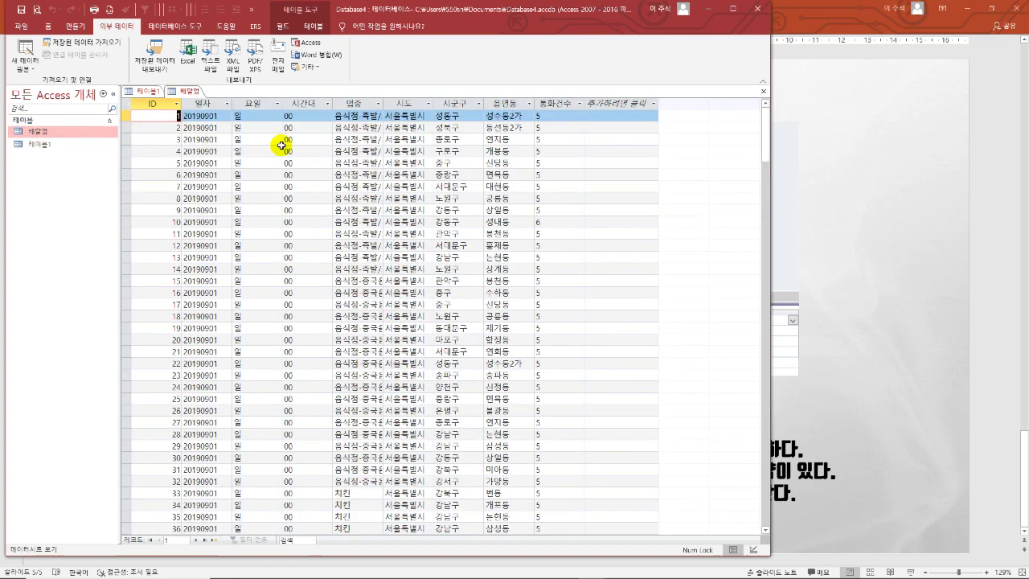
left_click(397, 187)
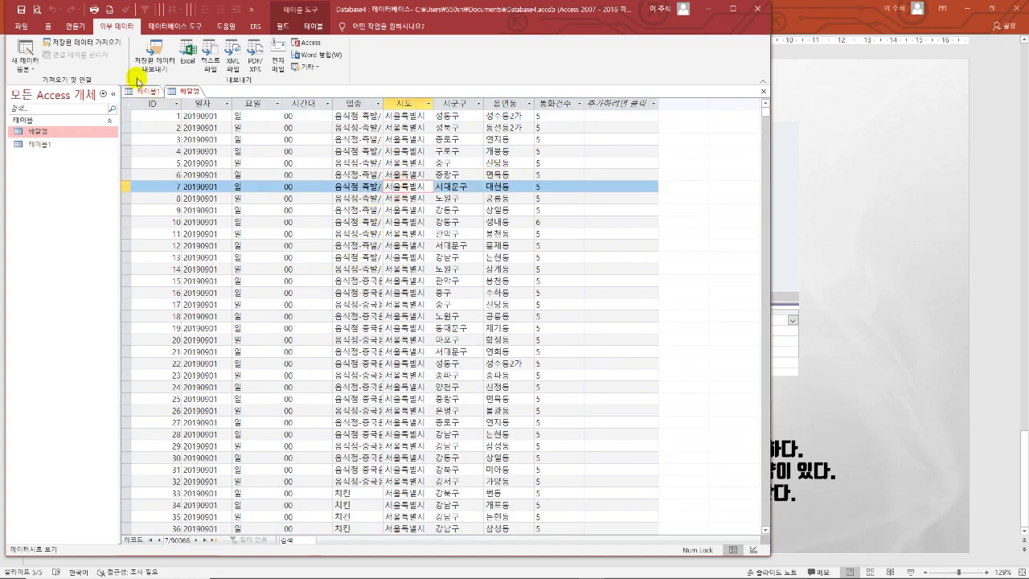
left_click(29, 69)
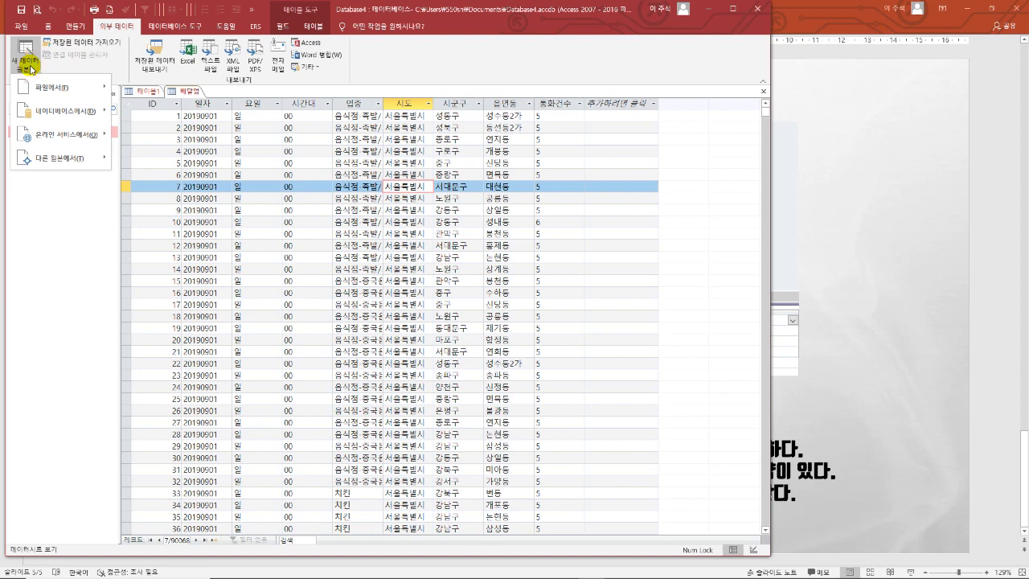
mouse_move(48, 86)
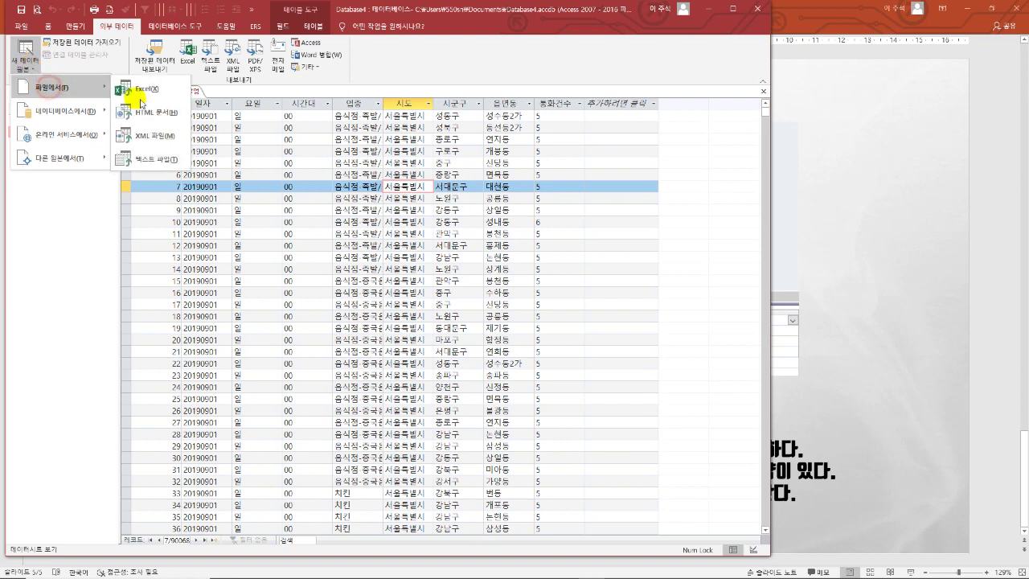
left_click(154, 162)
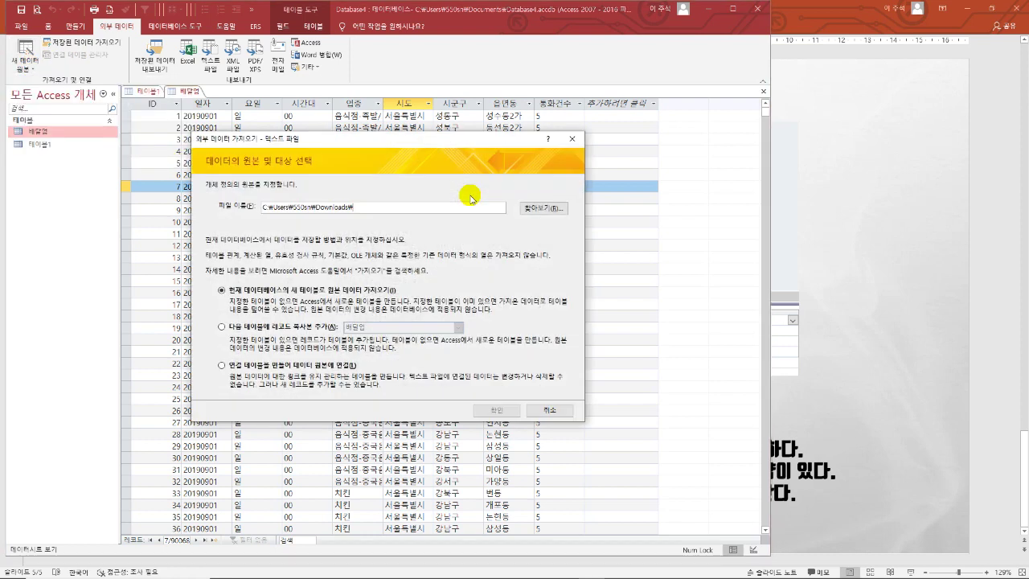
left_click(543, 208)
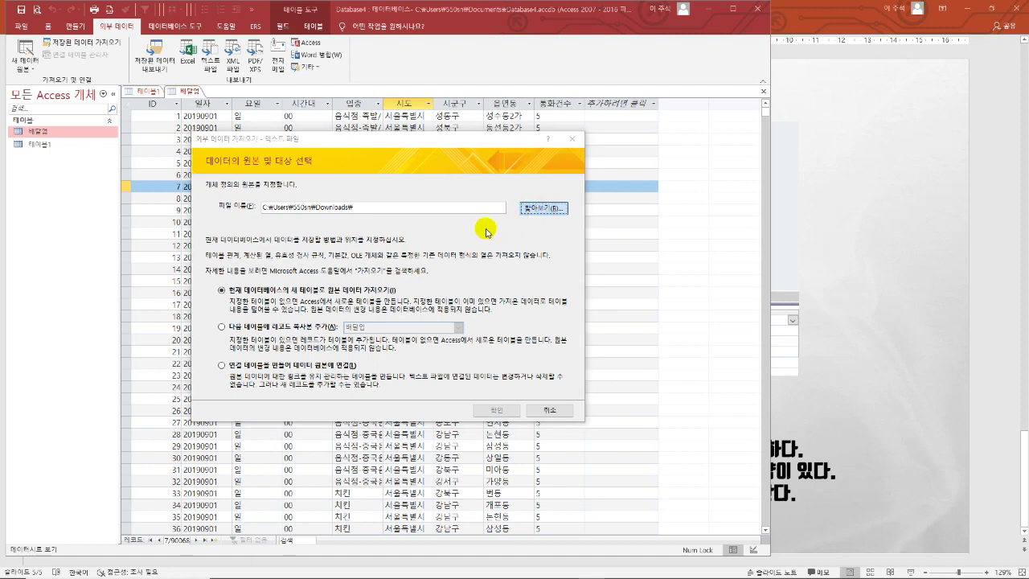
left_click(378, 247)
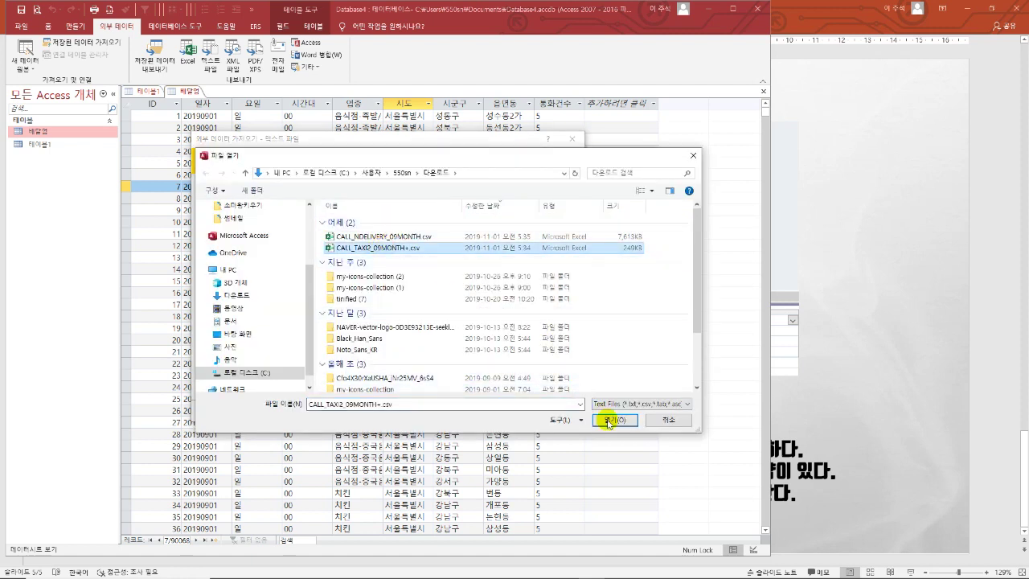
left_click(609, 420)
left_click(502, 410)
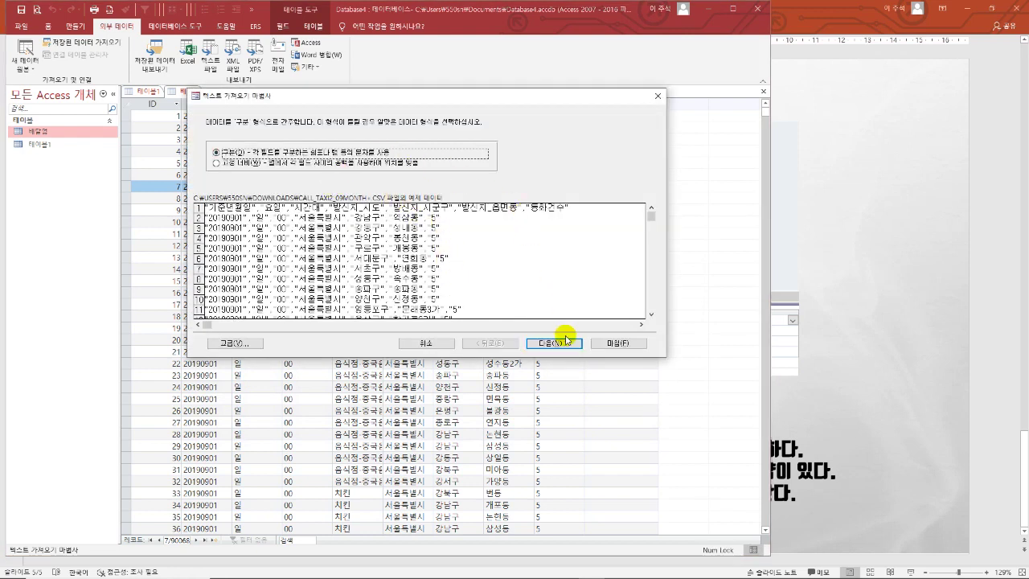
Import the taxi CSV with first-row field names and automatic primary key as table 콜택시.
left_click(554, 342)
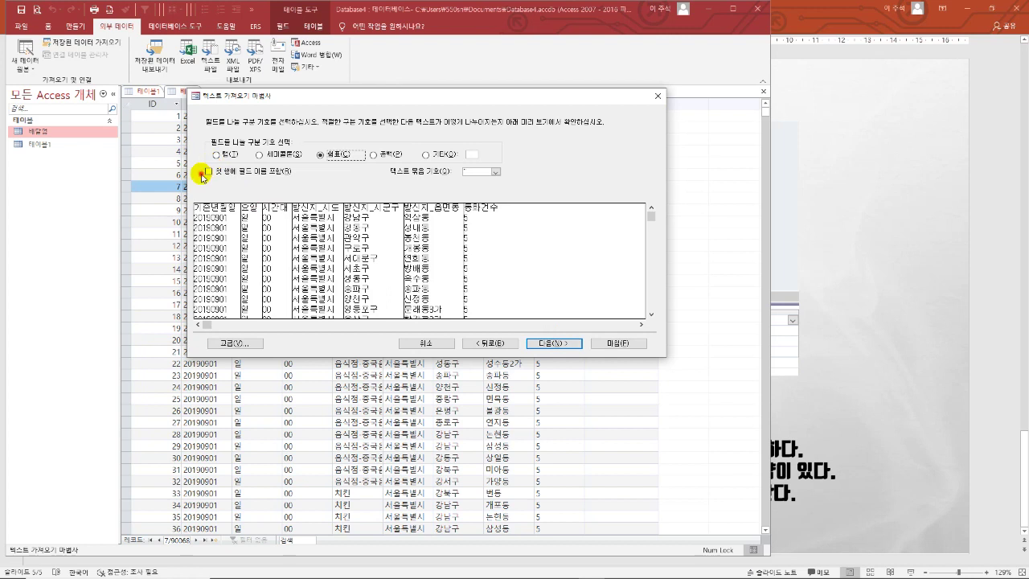
left_click(209, 171)
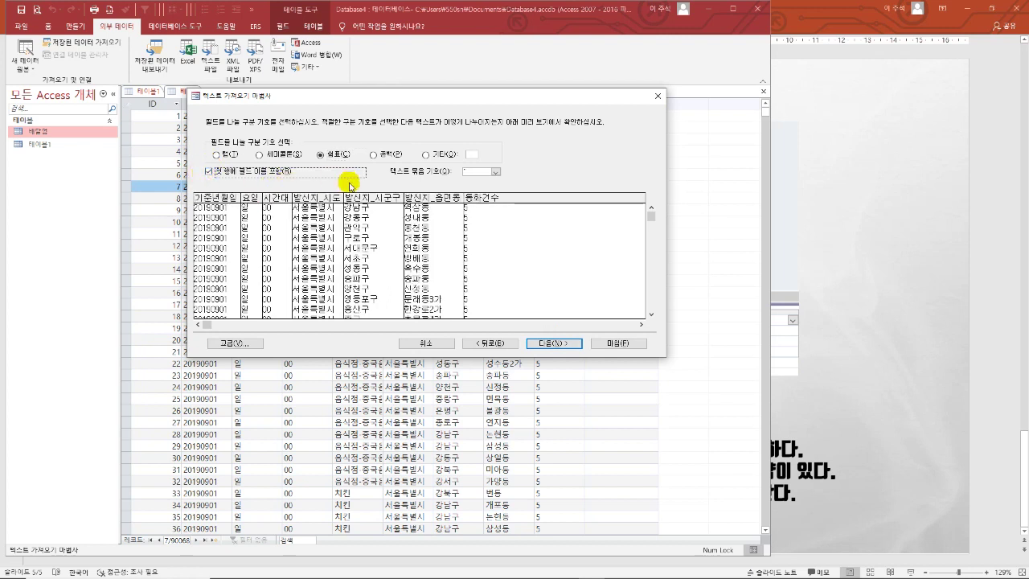
left_click(564, 344)
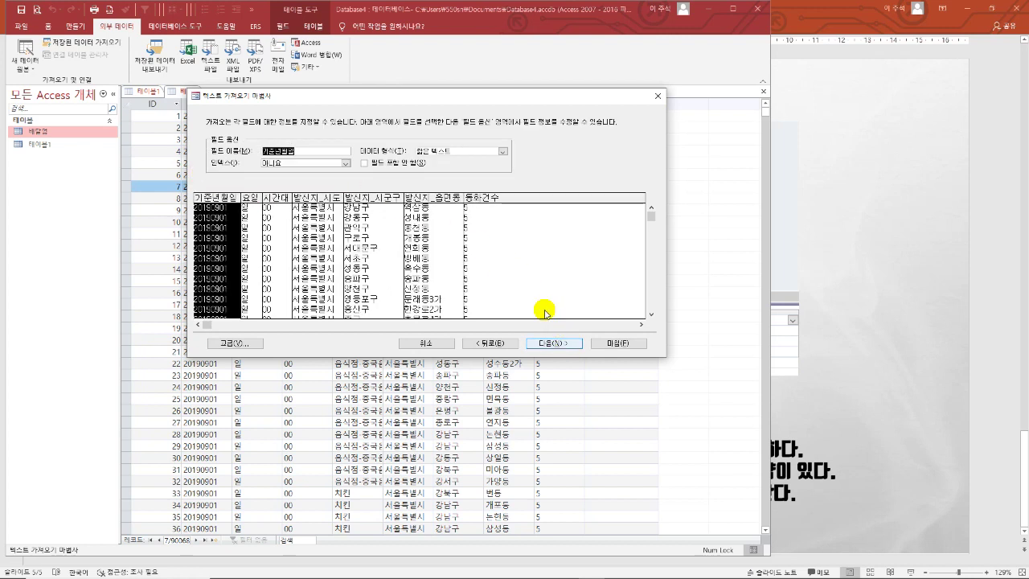
left_click(553, 344)
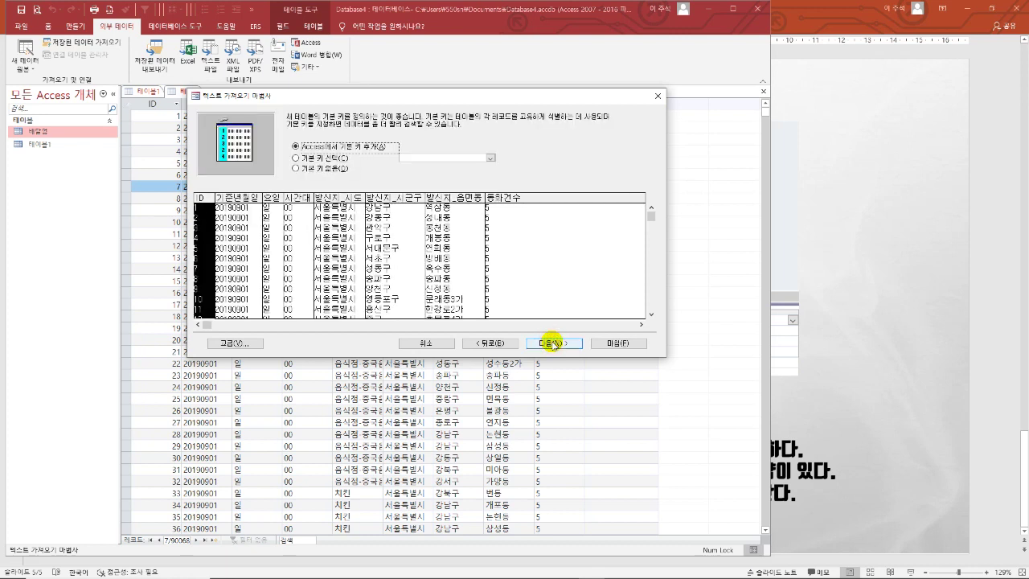
left_click(552, 344)
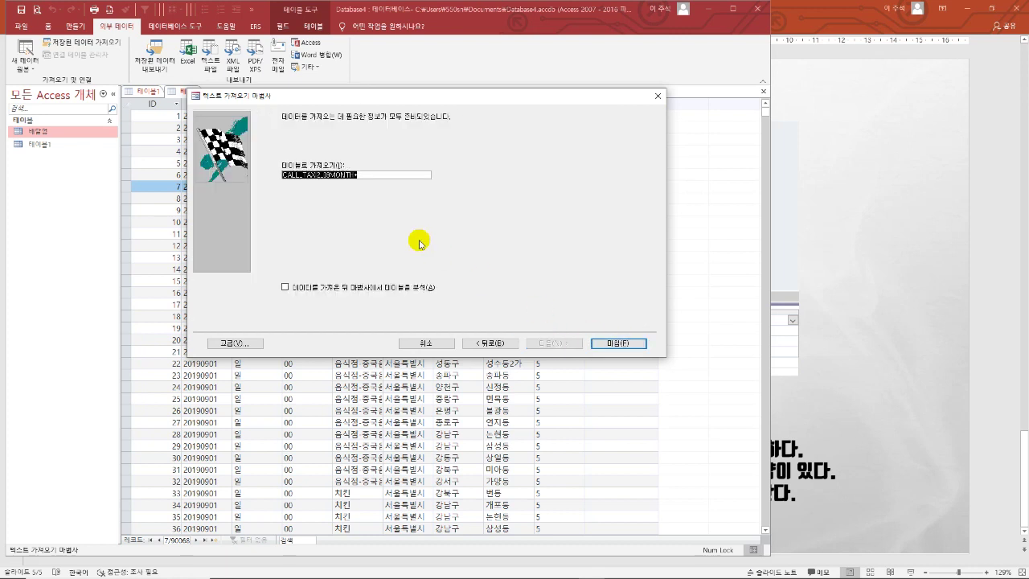
key("BackSpace")
type("콜택시")
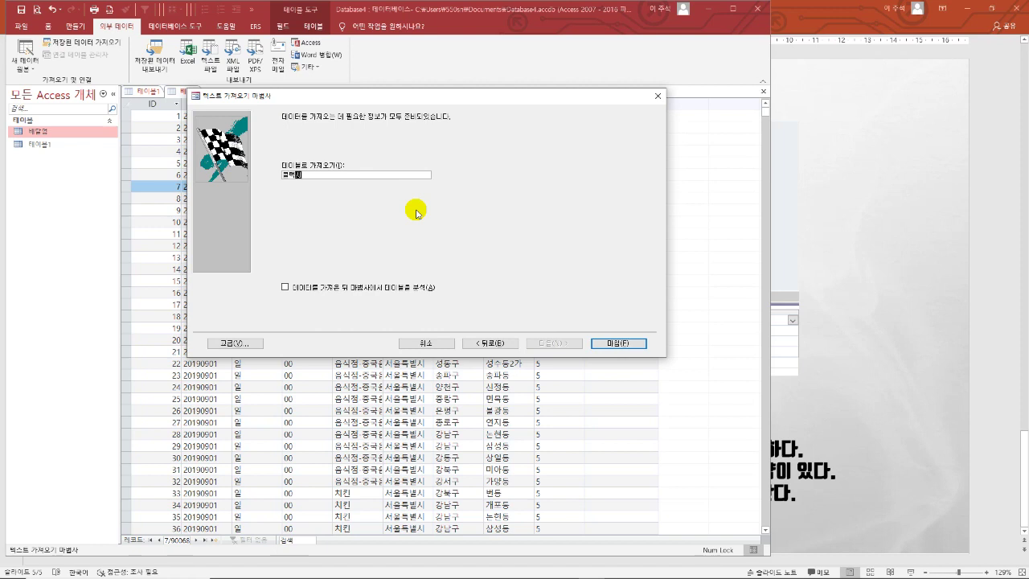
left_click(619, 343)
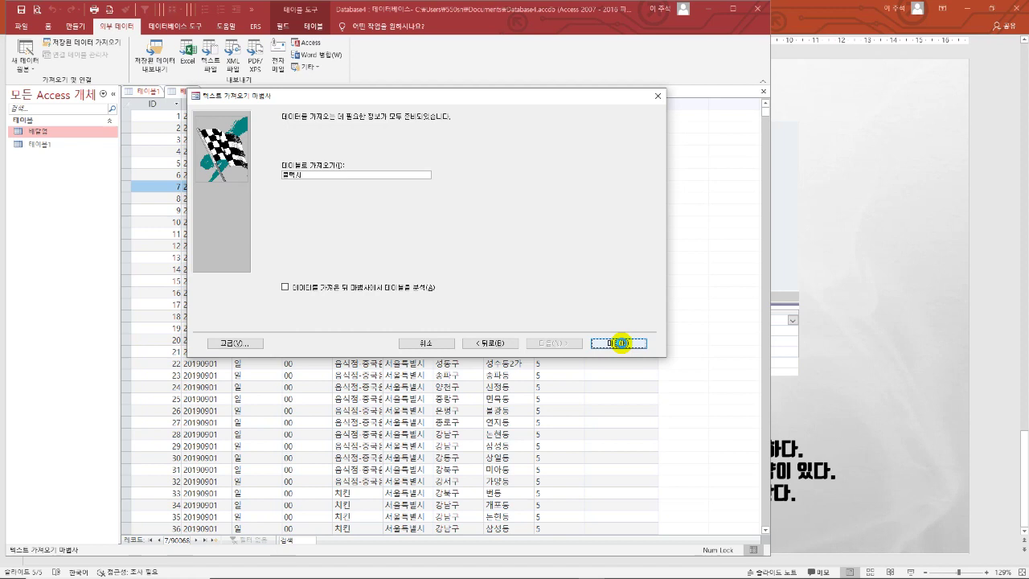
left_click(552, 425)
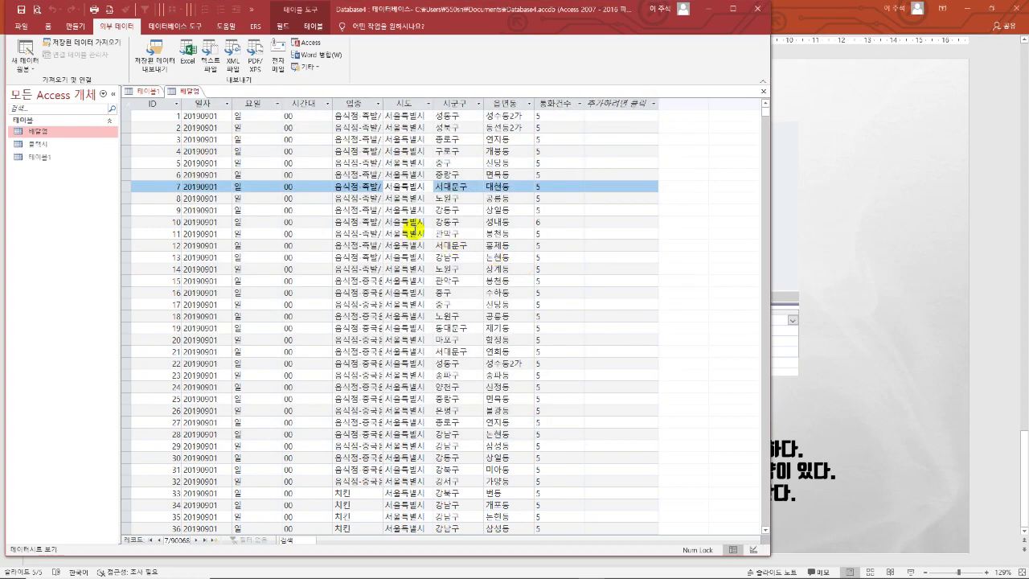
Open the 콜택시 and 배달업 tables, then create a new query in Design view.
double_click(36, 145)
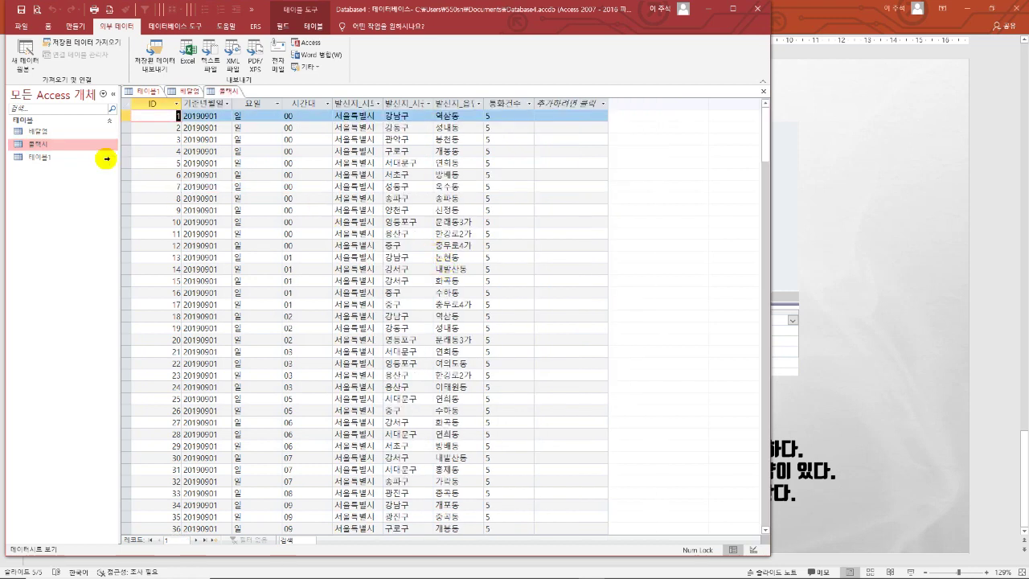
double_click(37, 131)
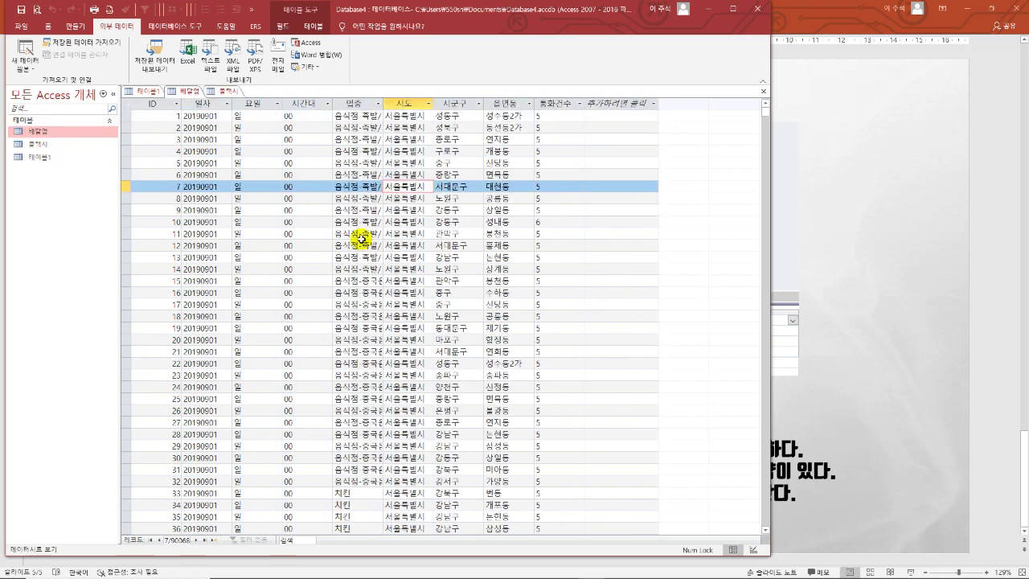
left_click(78, 30)
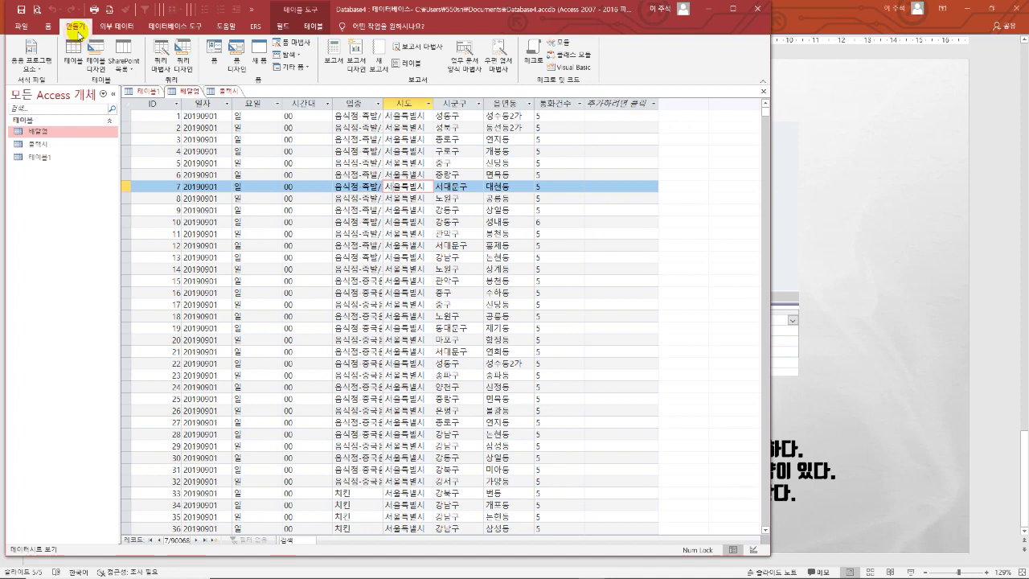
left_click(182, 57)
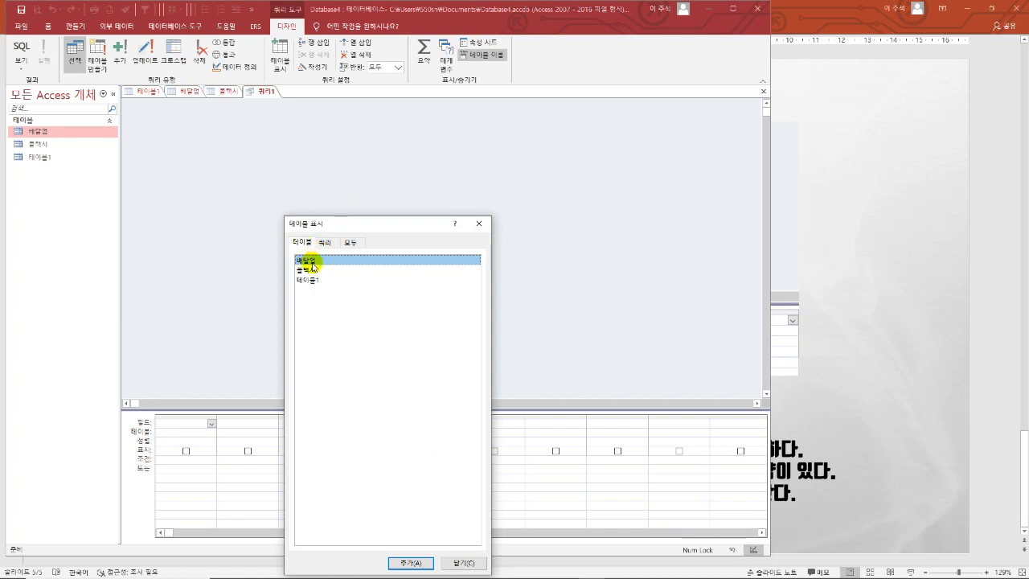
Add the 배달업 and 콜택시 tables to the query and enlarge both field lists.
double_click(313, 261)
double_click(309, 270)
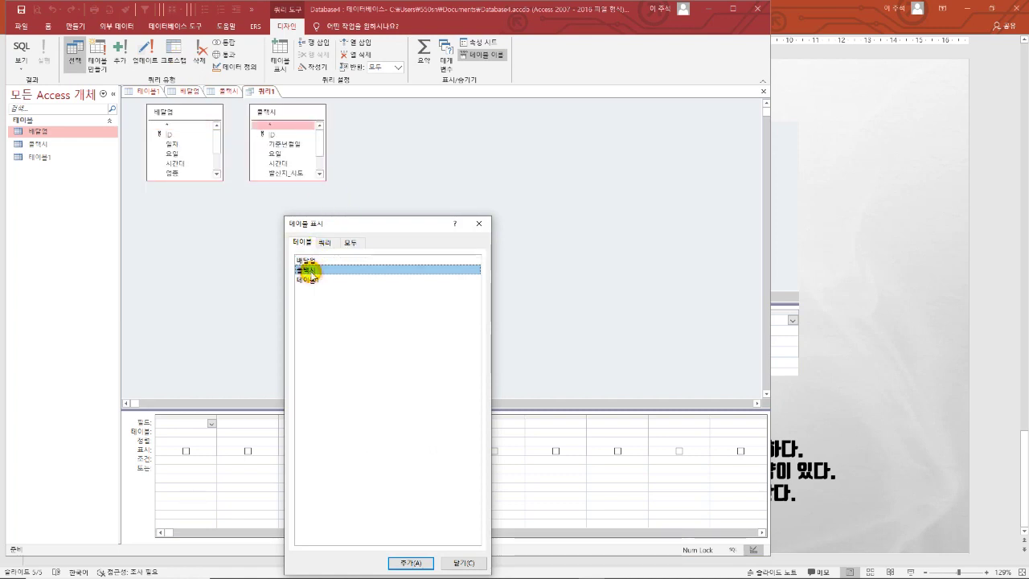
left_click(469, 563)
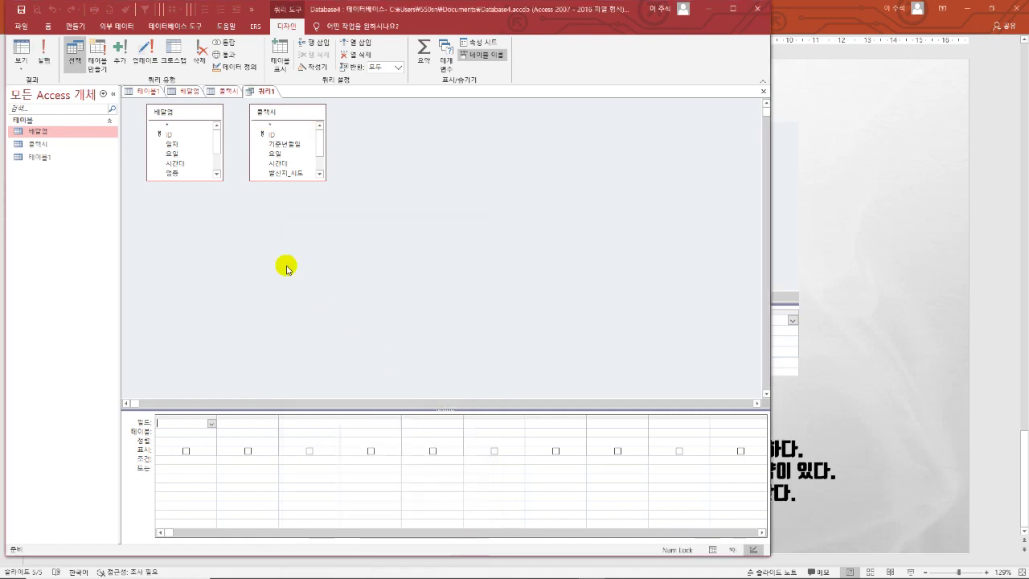
left_click_drag(202, 180, 193, 265)
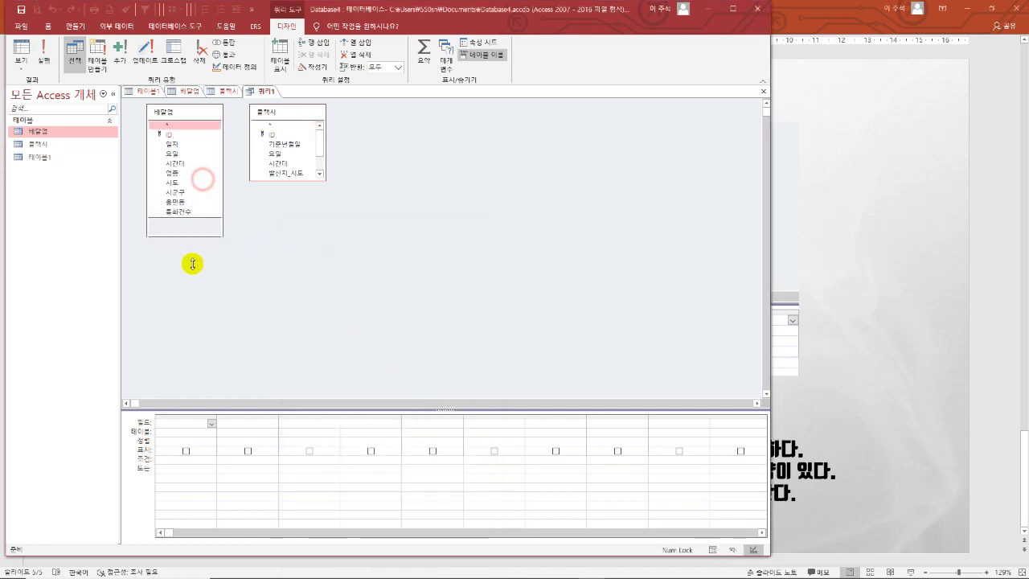
left_click_drag(288, 181, 281, 264)
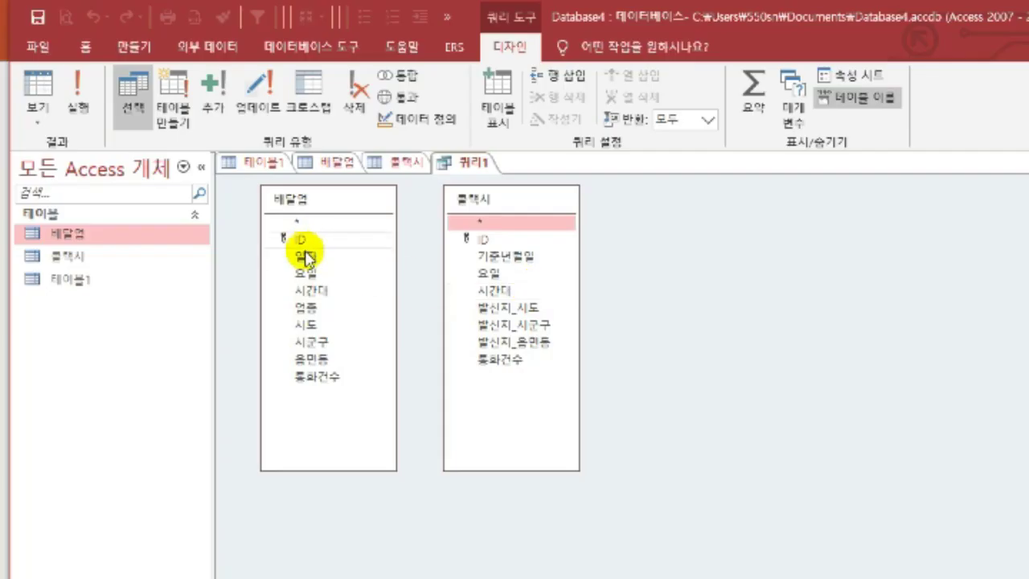
Join 일자 to 기준년월일, 시간대 to 시간대, and 읍면동 to 발신지_읍면동.
left_click_drag(315, 267, 521, 262)
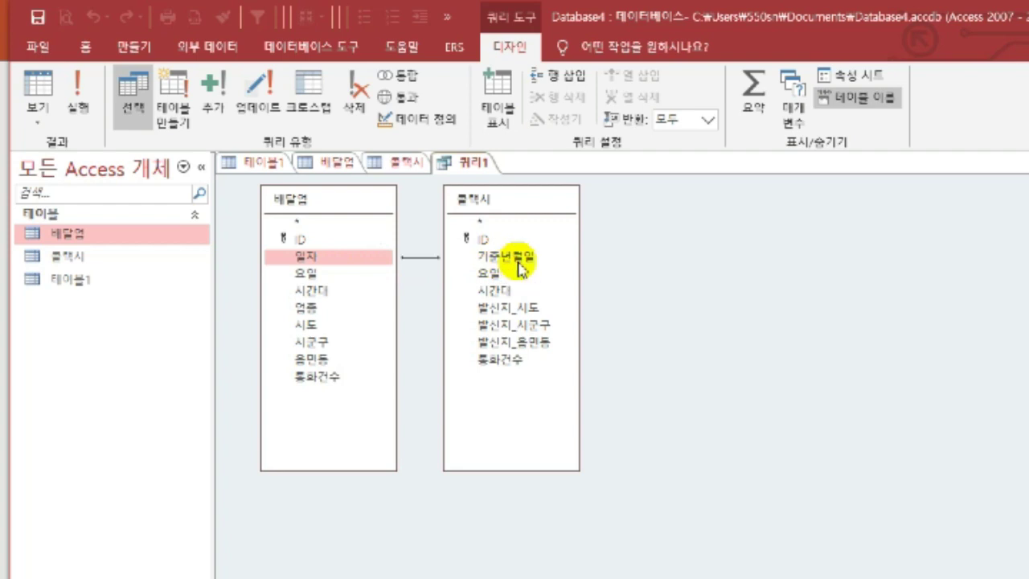
left_click_drag(299, 290, 484, 297)
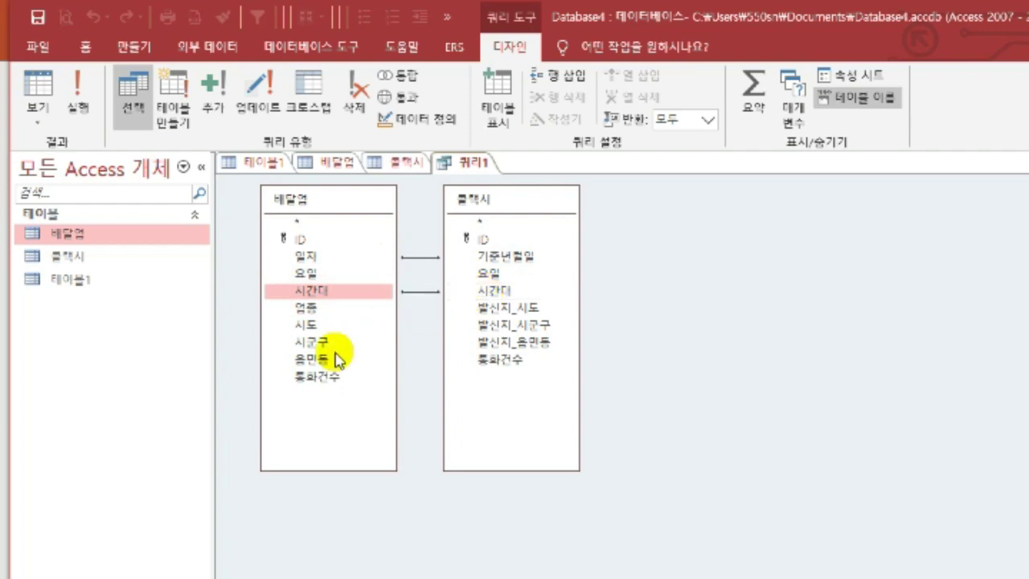
left_click_drag(322, 359, 493, 347)
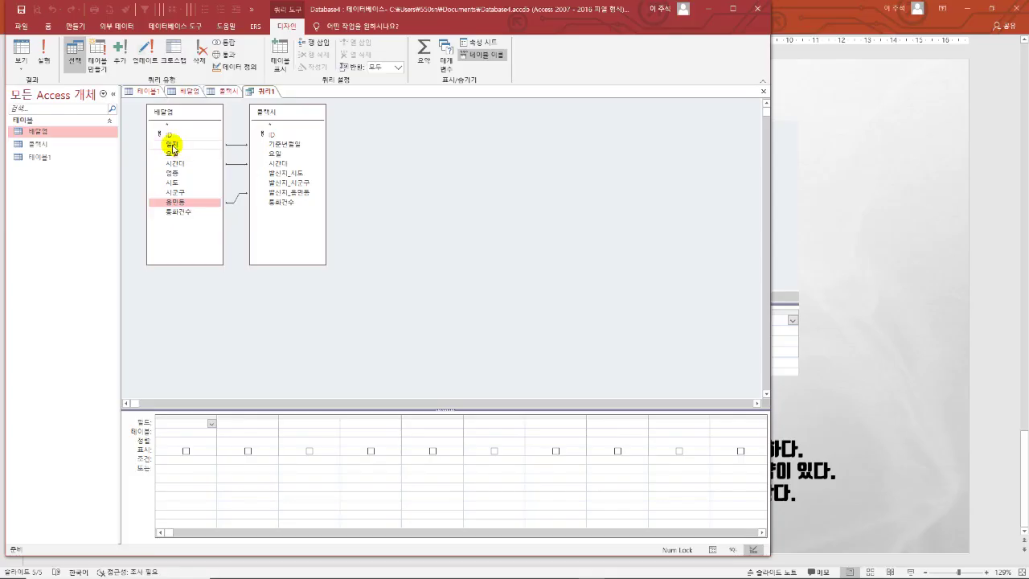
Add 일자, 시간대, 읍면동 and both tables' 통화건수 fields to the grid, then run the query.
double_click(172, 145)
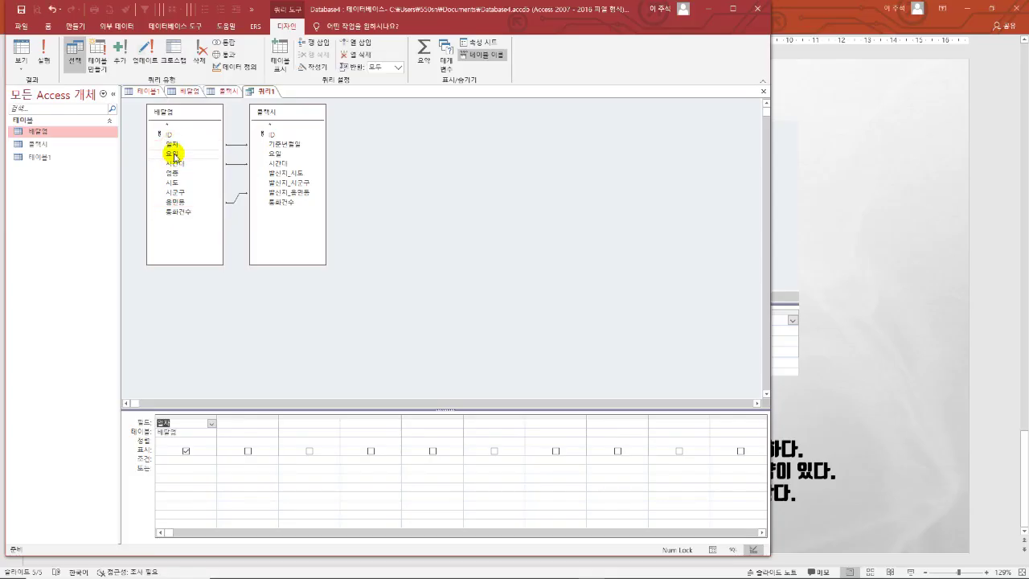
double_click(174, 164)
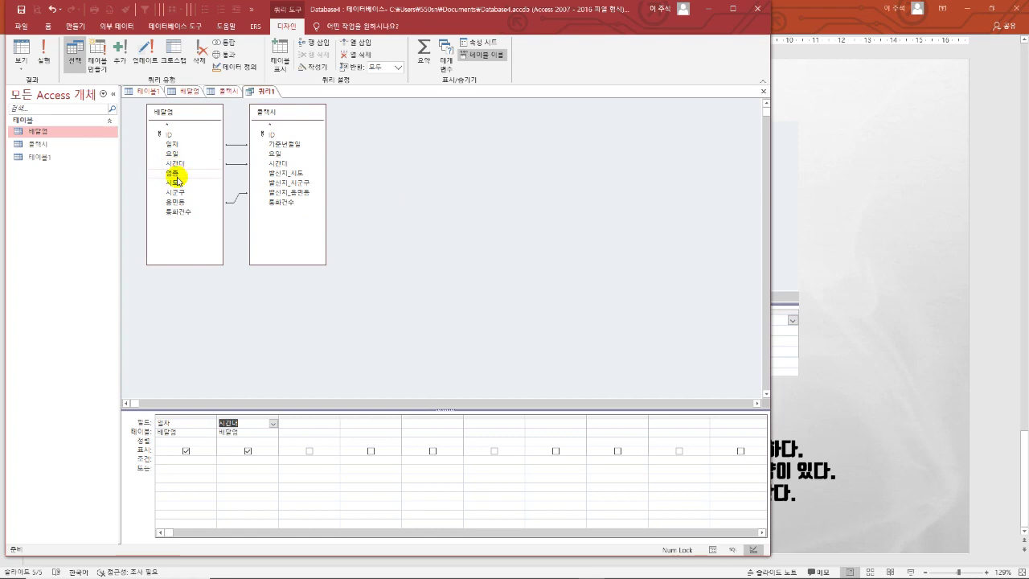
double_click(179, 202)
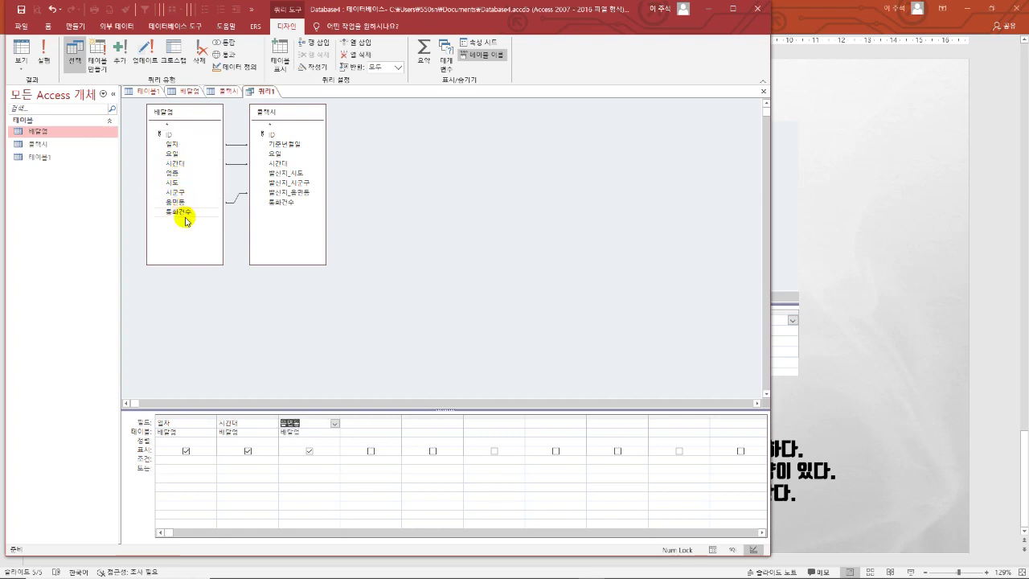
double_click(178, 212)
left_click(288, 204)
double_click(287, 203)
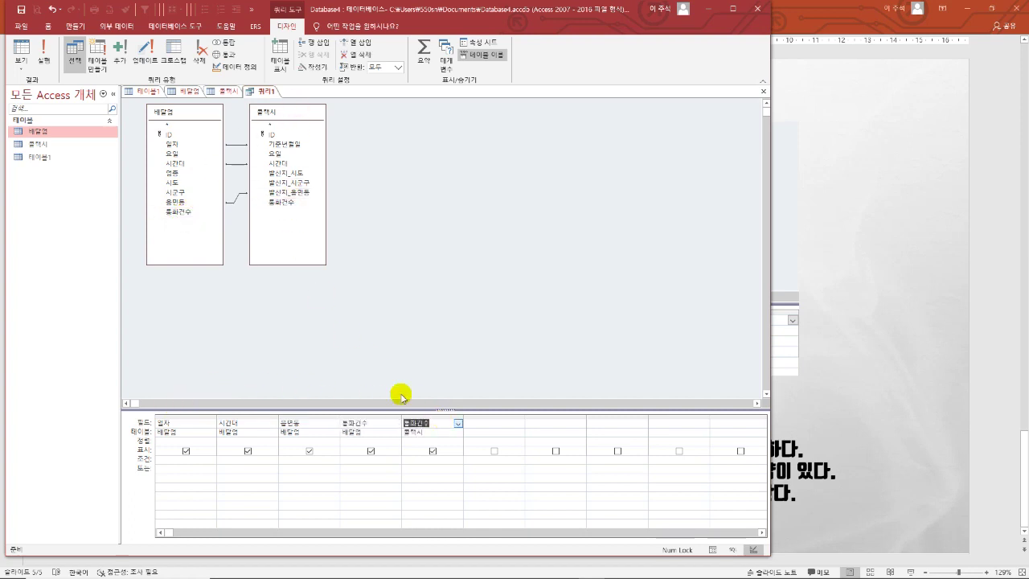
left_click(45, 54)
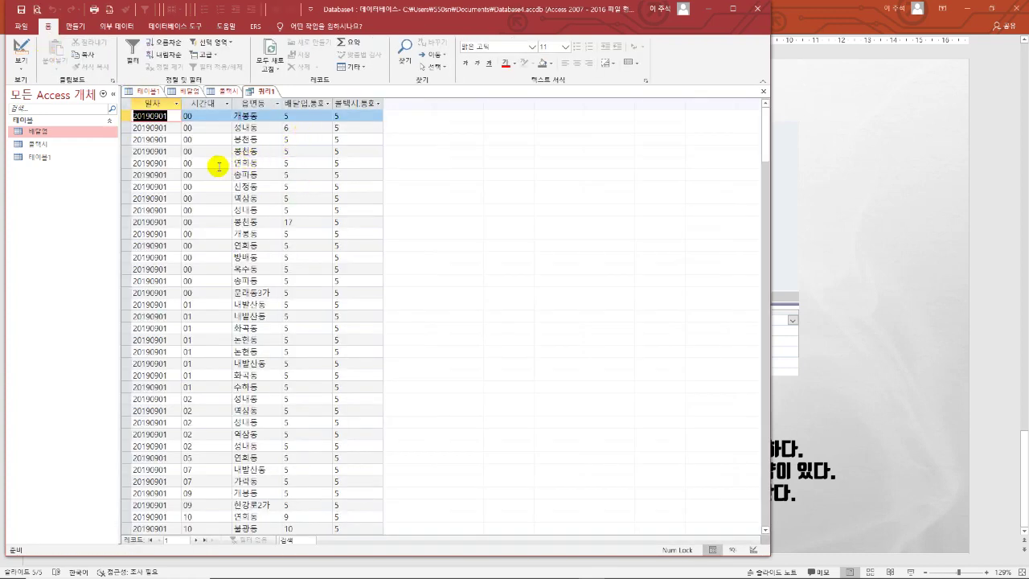
Inspect several result rows' delivery and taxi call counts, then return to the PowerPoint window.
left_click(211, 140)
left_click(301, 160)
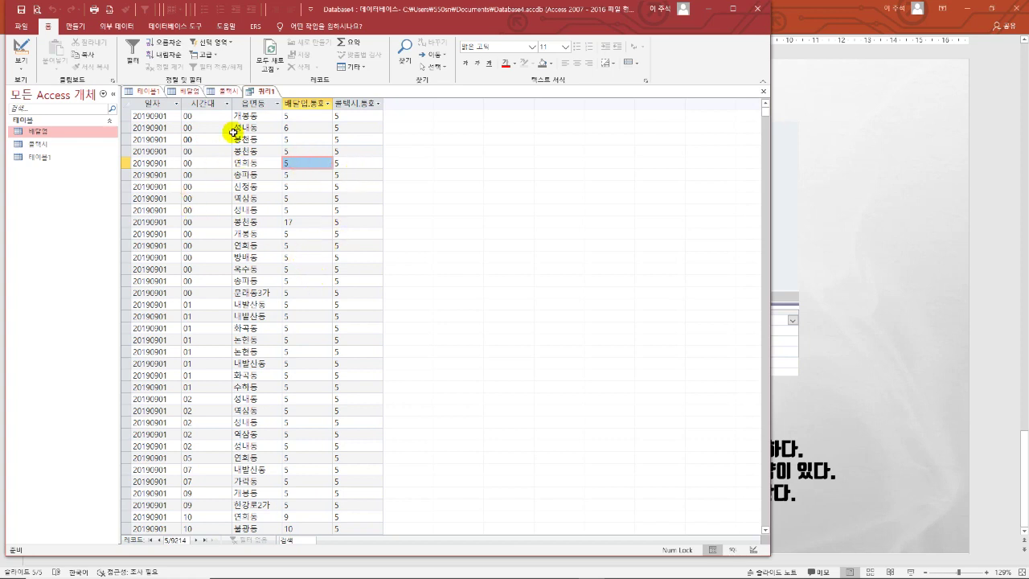
left_click(321, 231)
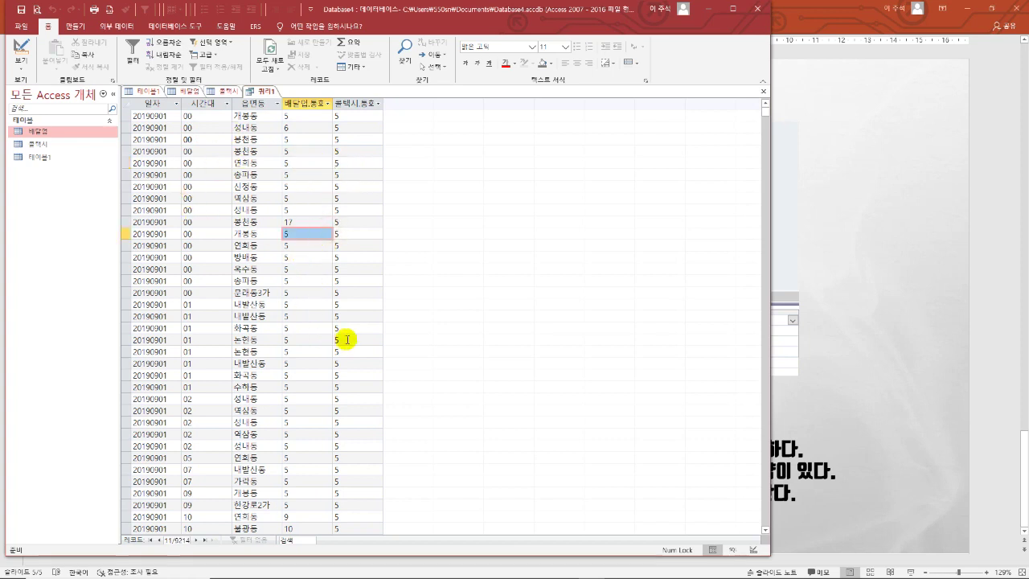
left_click(921, 261)
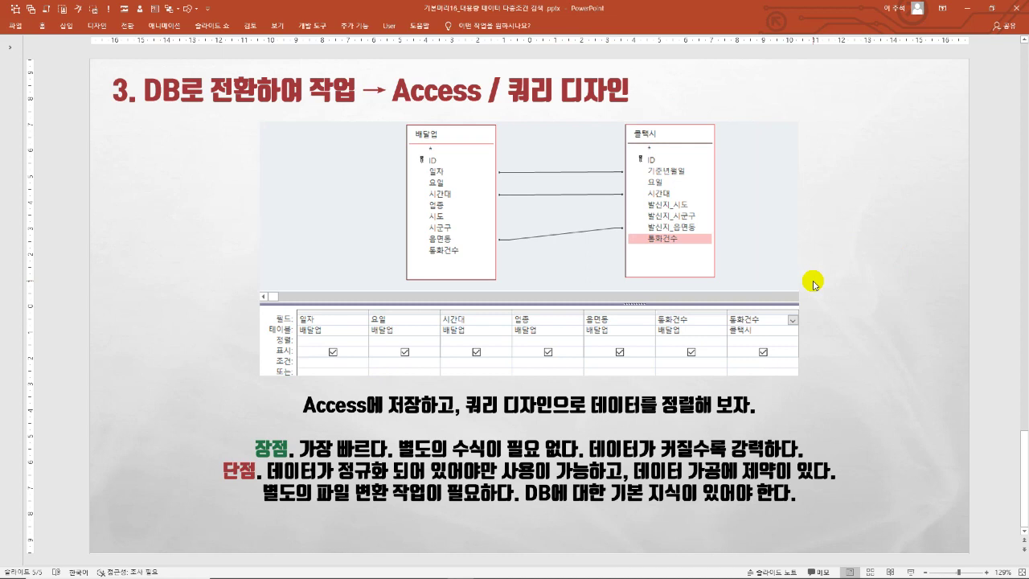
Move back through the slides to the title slide, 1 of 5.
scroll(689, 408, "up", 2)
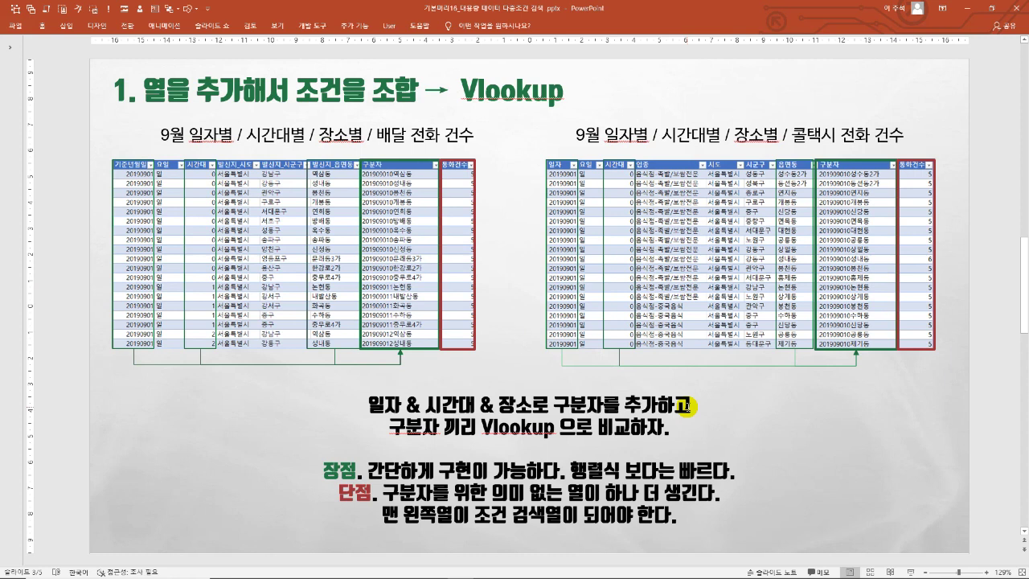
key("Home")
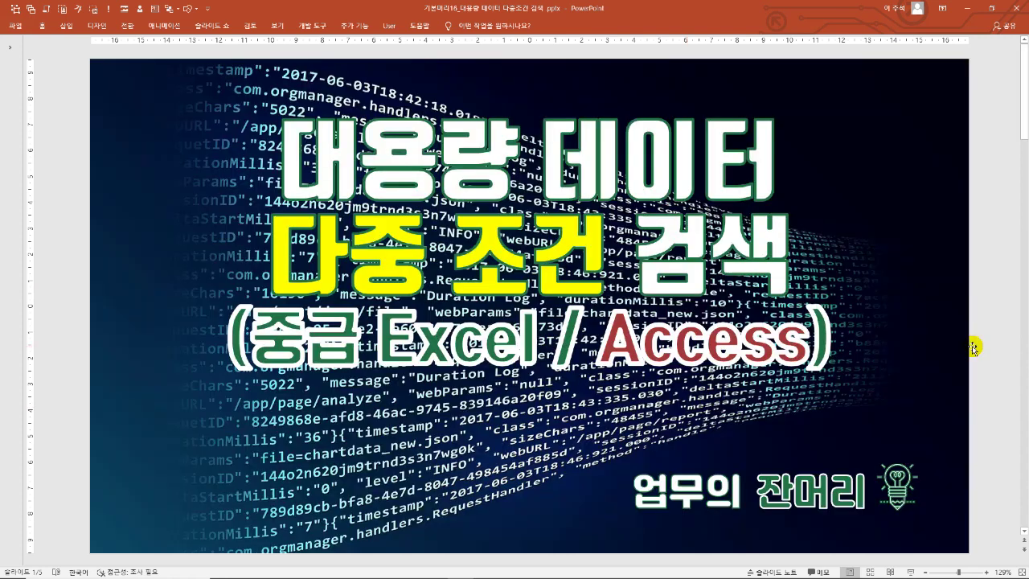